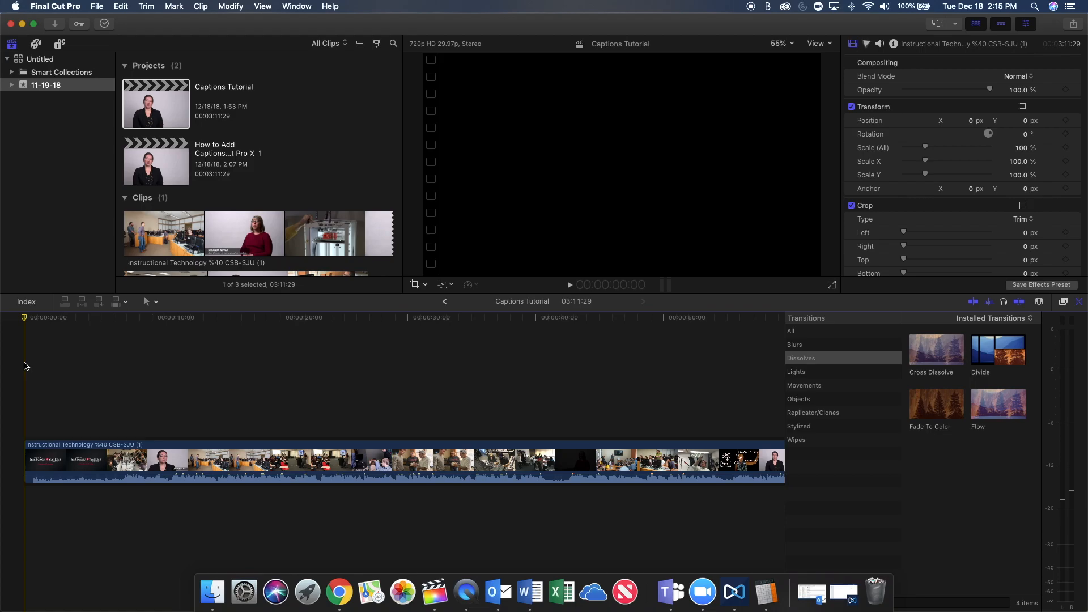
# Add an empty caption at 00:00:00:25 on the Captions Tutorial timeline and close its text editor.
pyautogui.click(36, 333)
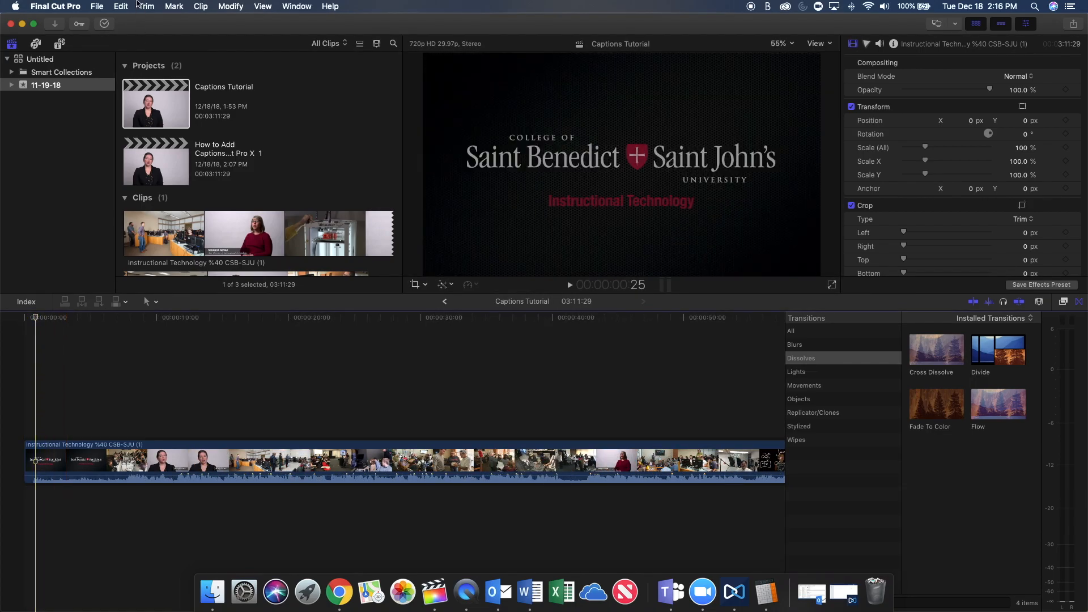
pyautogui.click(128, 7)
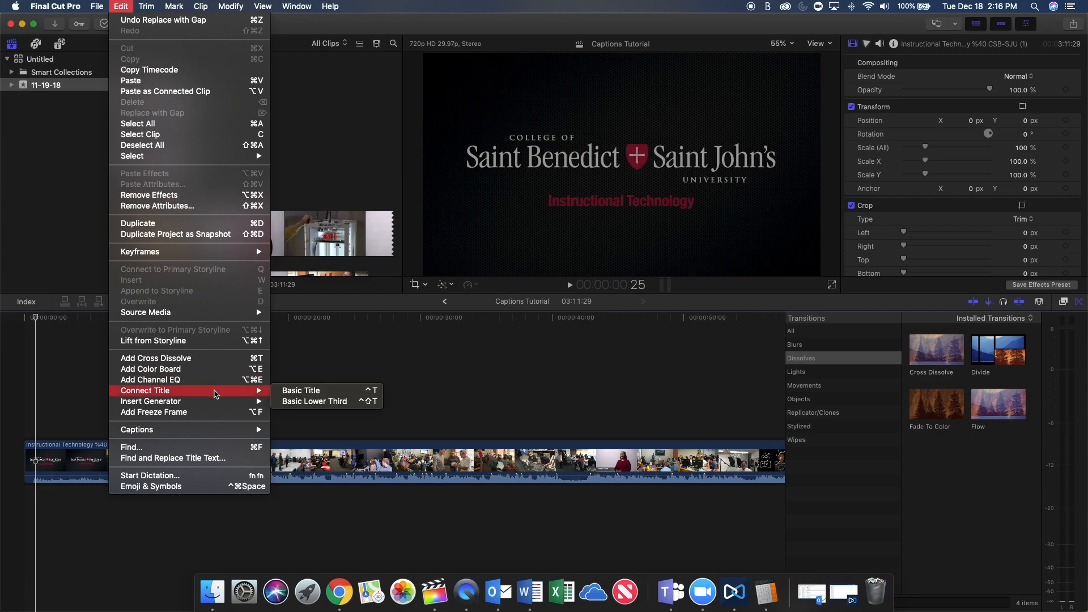
pyautogui.moveTo(216, 435)
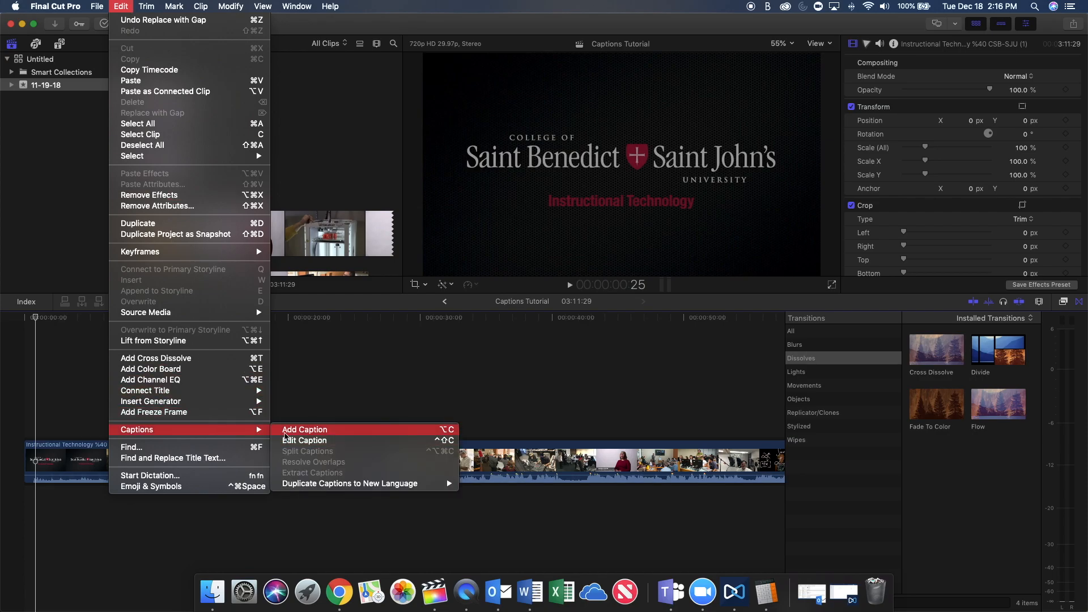
pyautogui.click(304, 430)
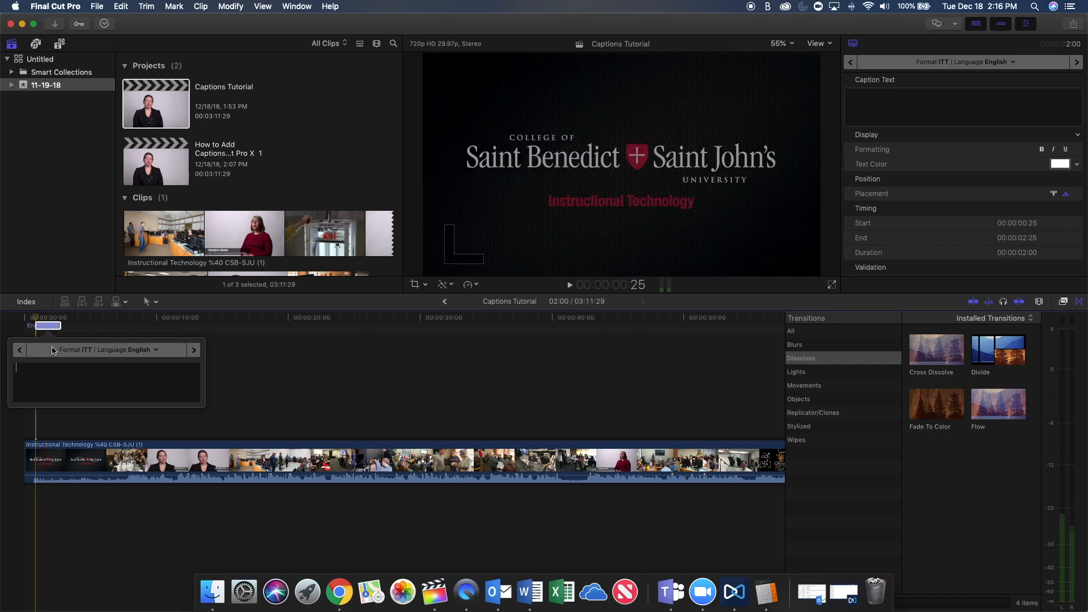
pyautogui.click(94, 405)
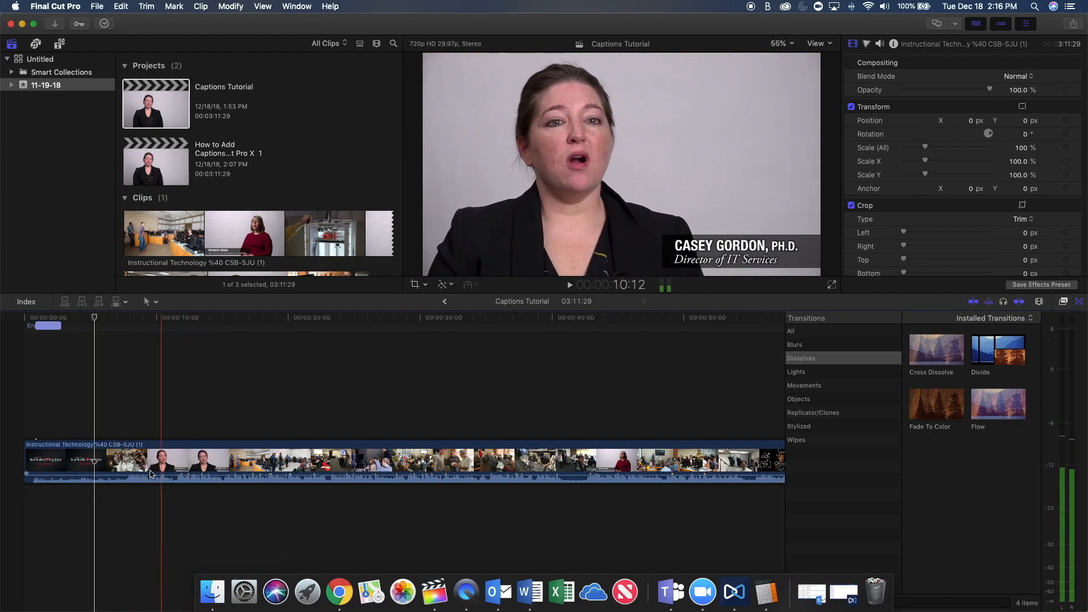
# Move the caption along the timeline and lengthen it so that it runs from 00:00:05:22 to 00:00:10:13.
pyautogui.moveTo(49, 331); pyautogui.dragTo(82, 327)
pyautogui.moveTo(187, 327); pyautogui.dragTo(56, 326)
pyautogui.click(89, 325)
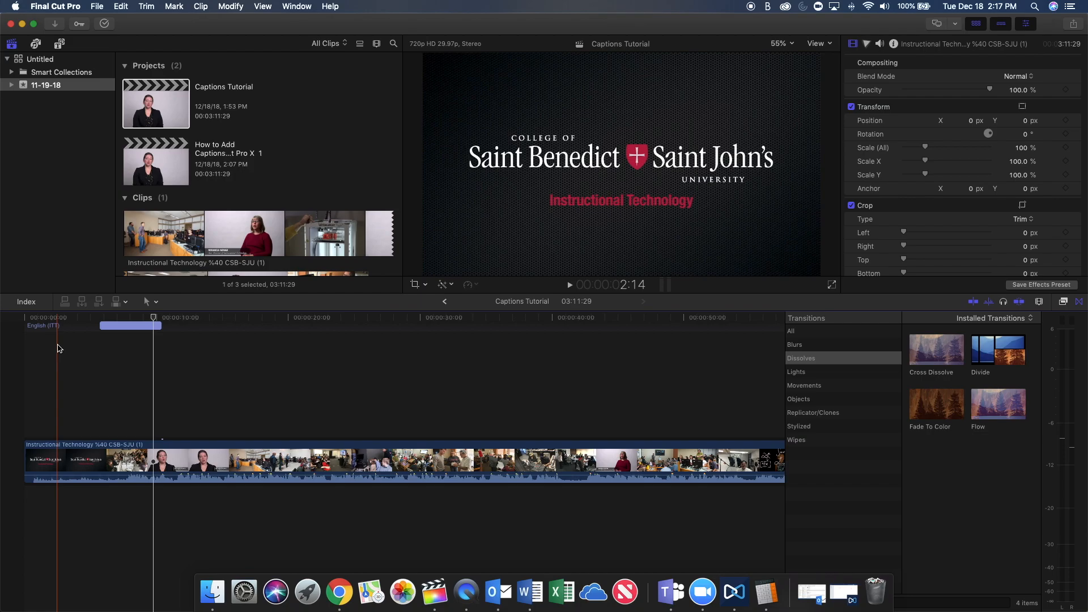
# Add a CEA-608 caption role to the library's roles, starting from the caption's role assignment options, and apply it.
pyautogui.click(114, 327)
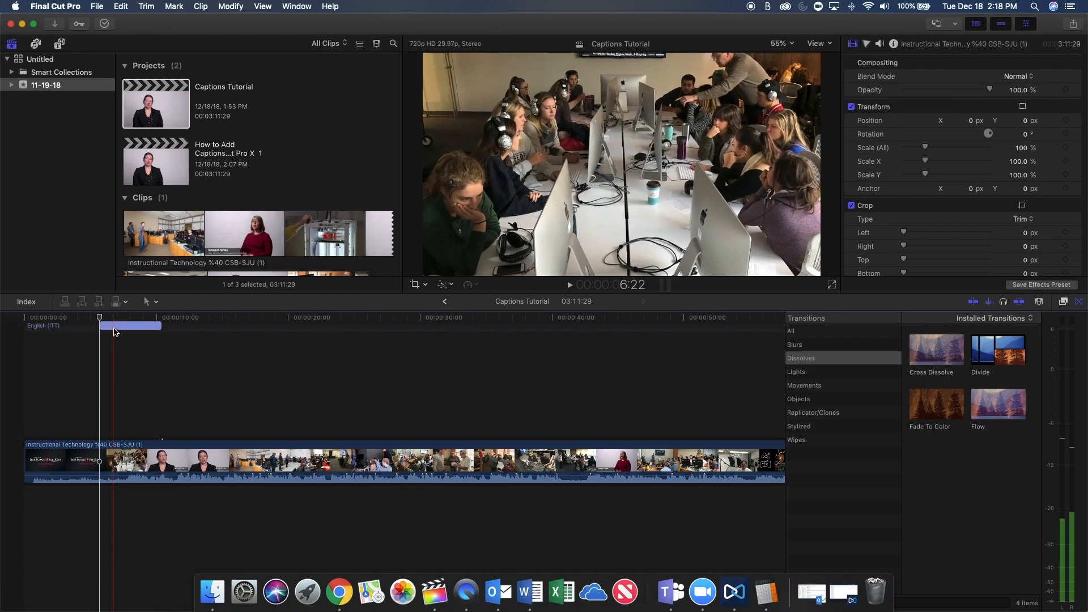
pyautogui.rightClick(114, 330)
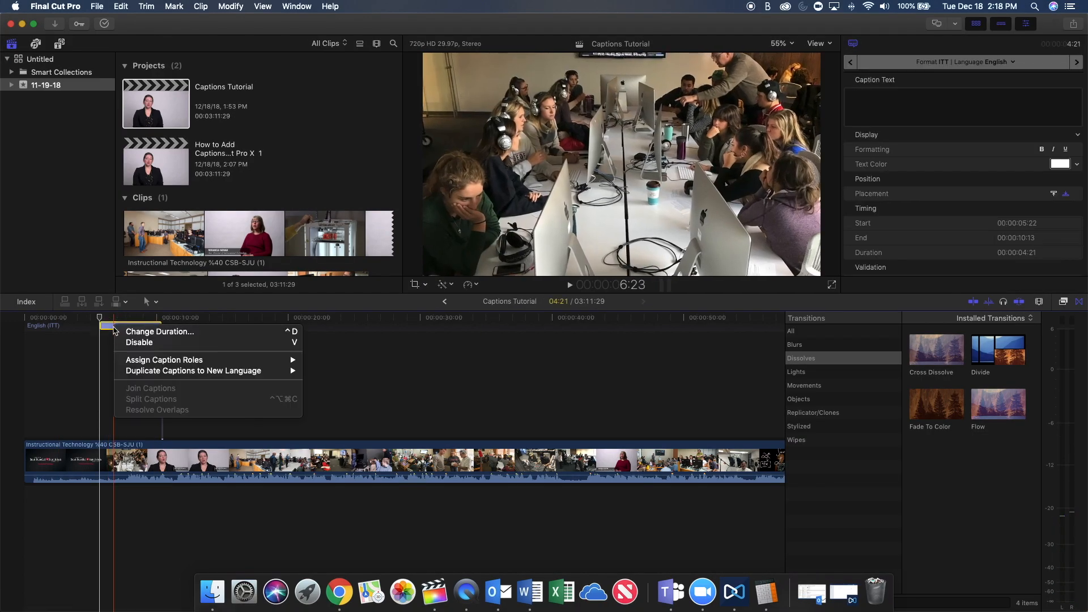
pyautogui.moveTo(142, 363)
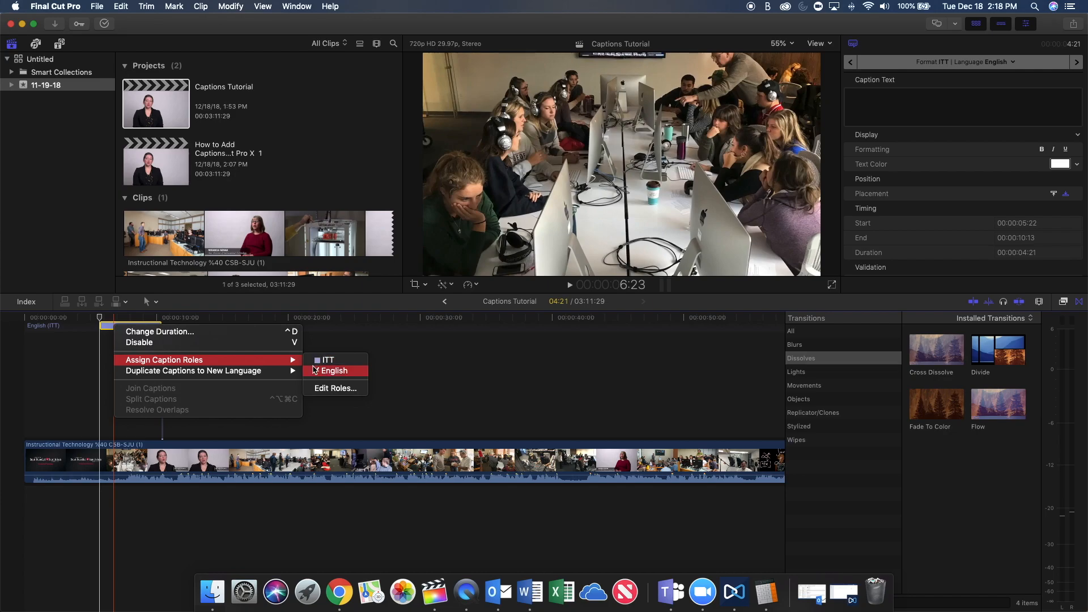
pyautogui.click(336, 389)
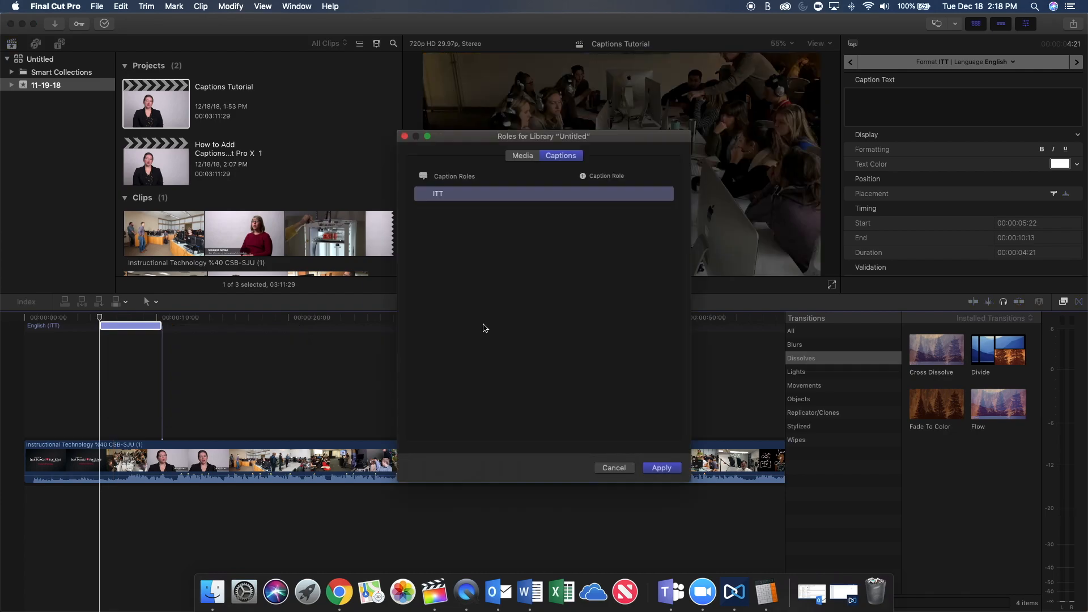
pyautogui.click(582, 176)
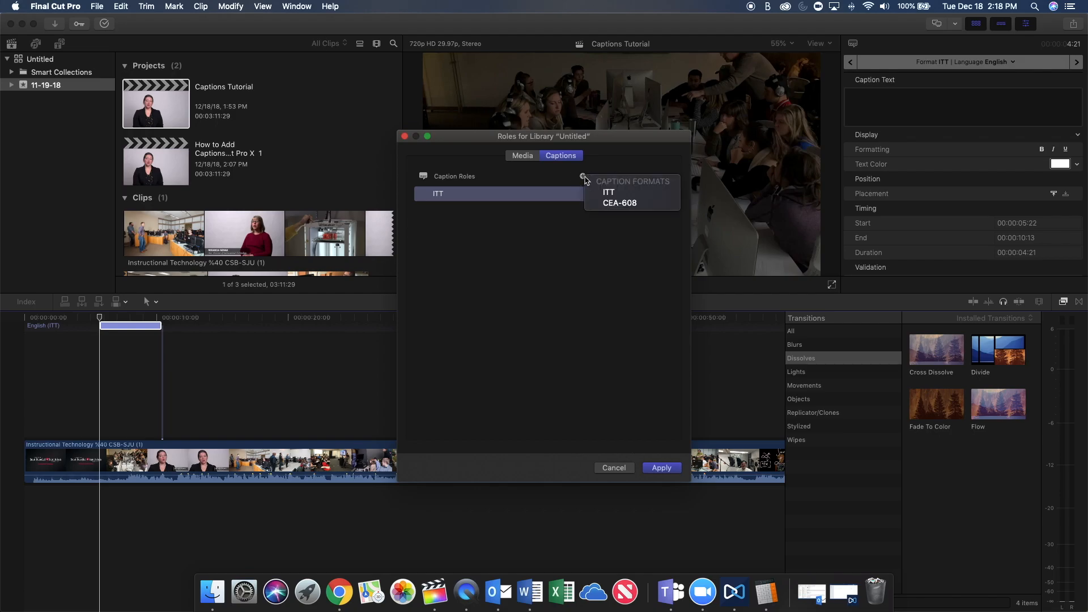
pyautogui.click(631, 205)
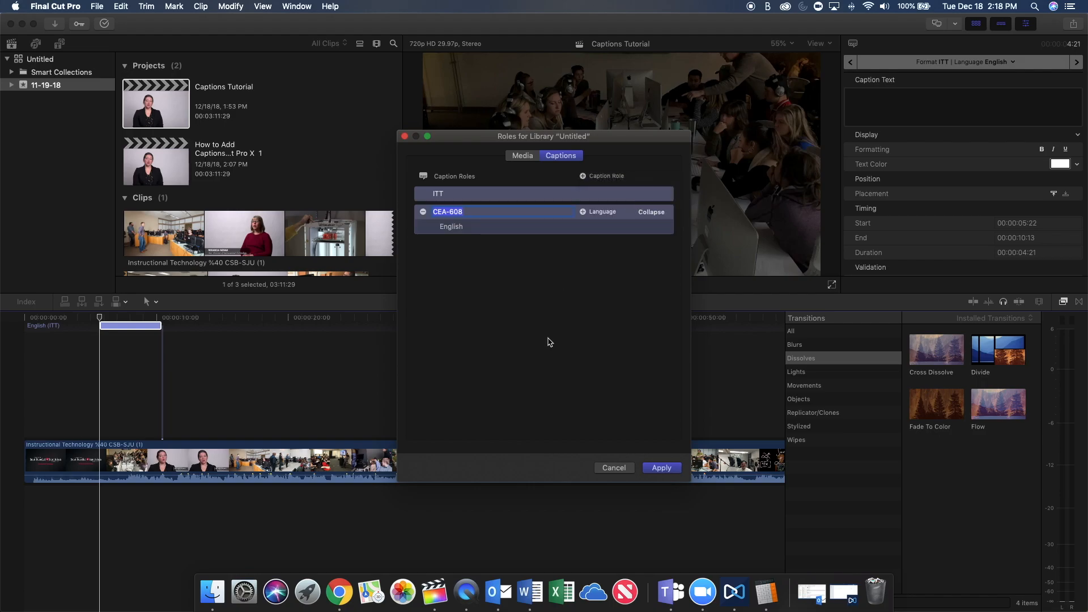
pyautogui.click(649, 408)
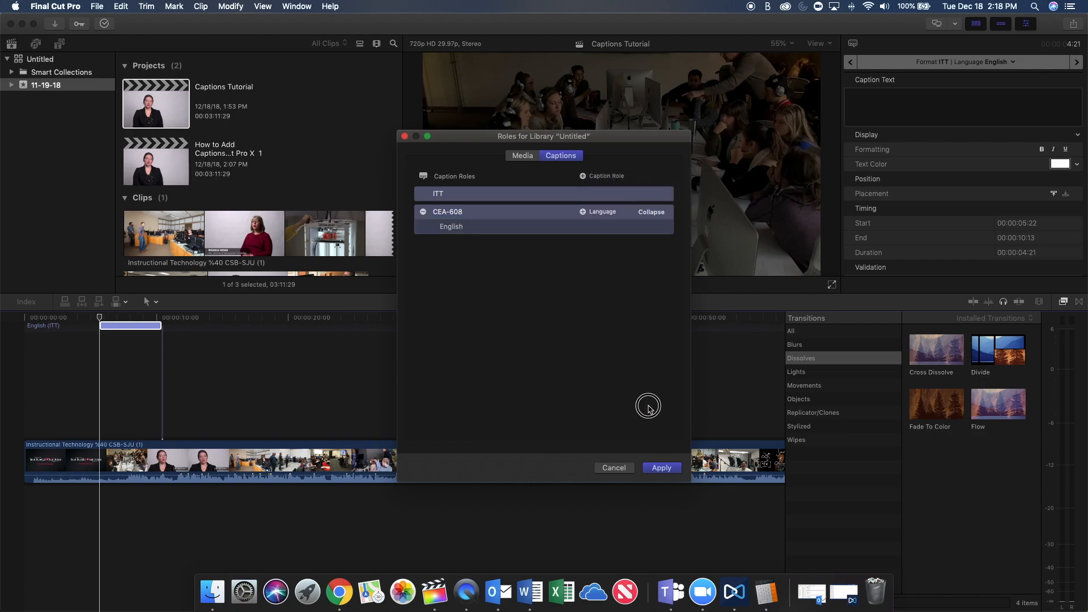
pyautogui.click(667, 470)
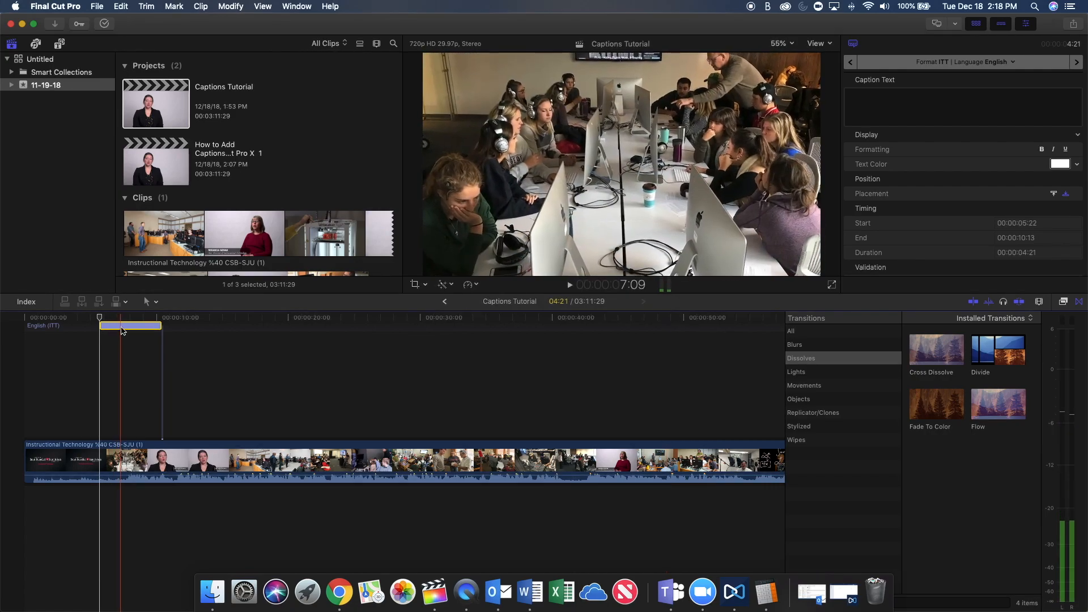
# Assign the caption to the English CEA-608 role, accept the format conversion, and briefly open its text editor.
pyautogui.rightClick(121, 327)
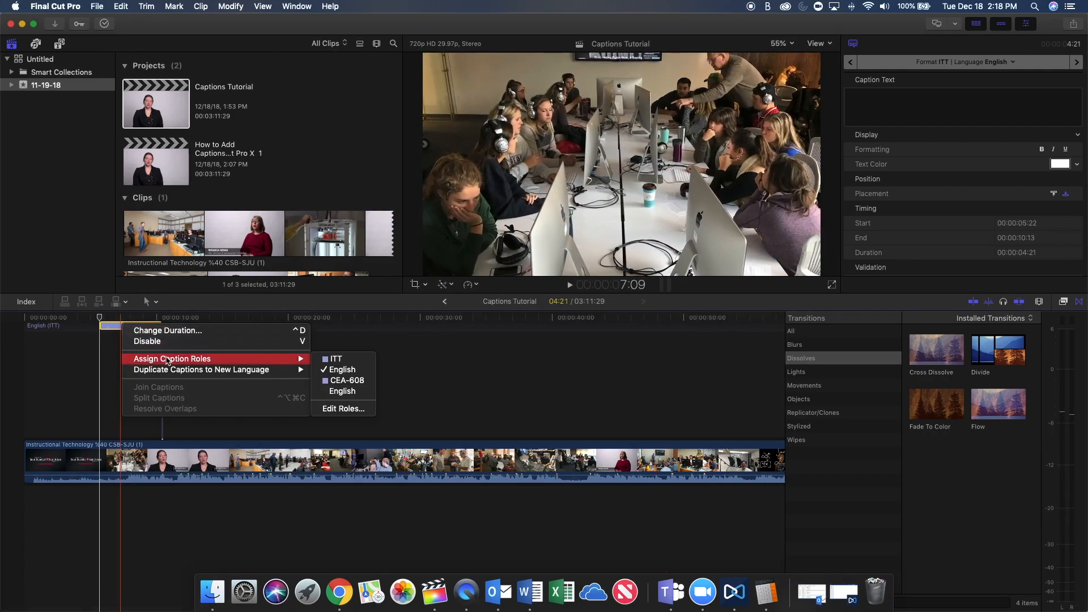
pyautogui.click(347, 393)
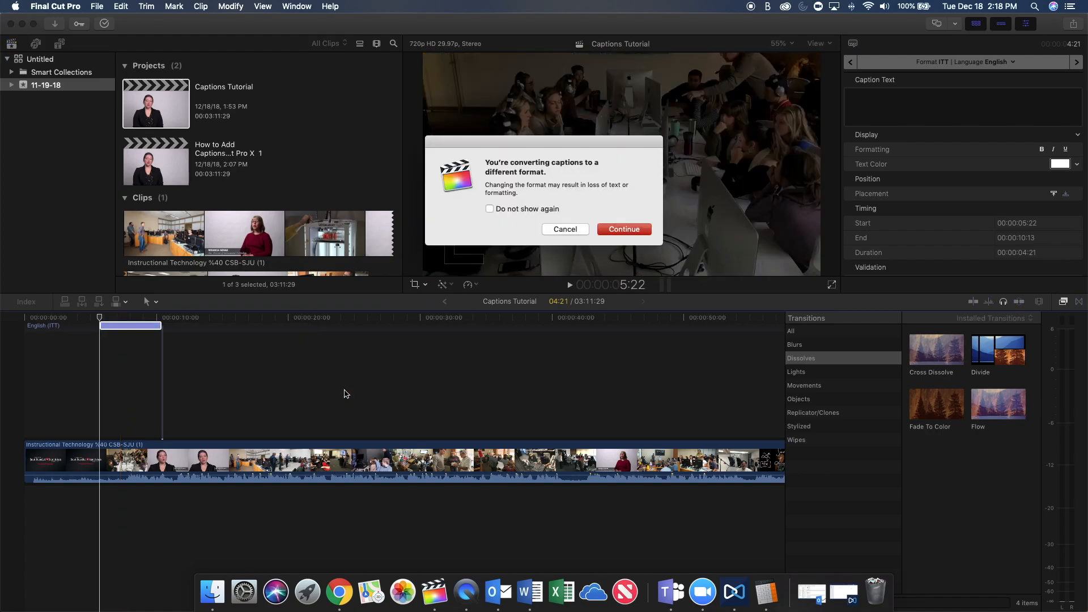
pyautogui.click(612, 229)
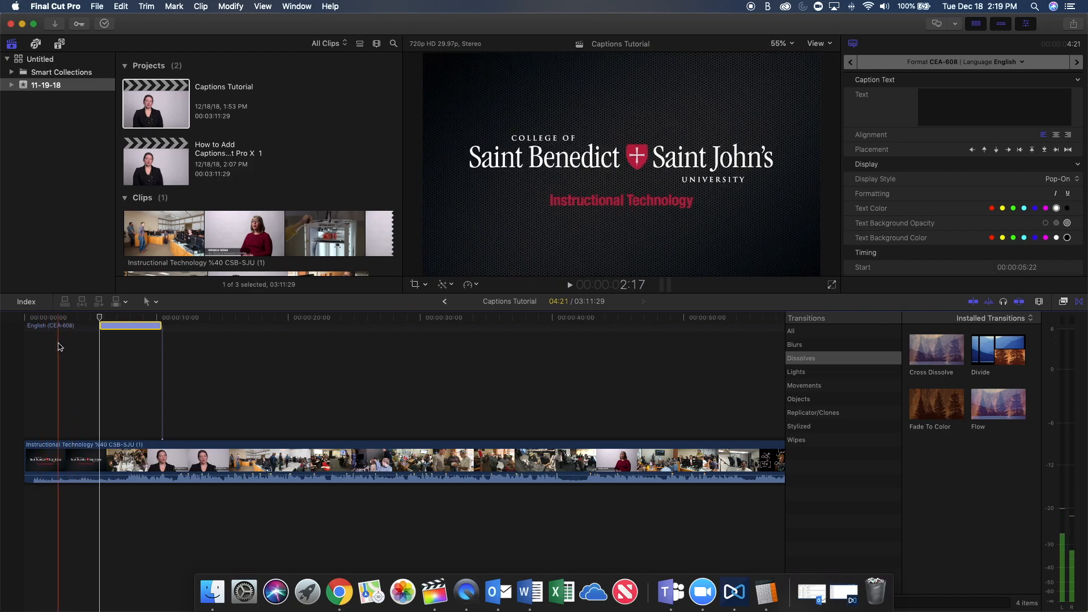
pyautogui.doubleClick(135, 326)
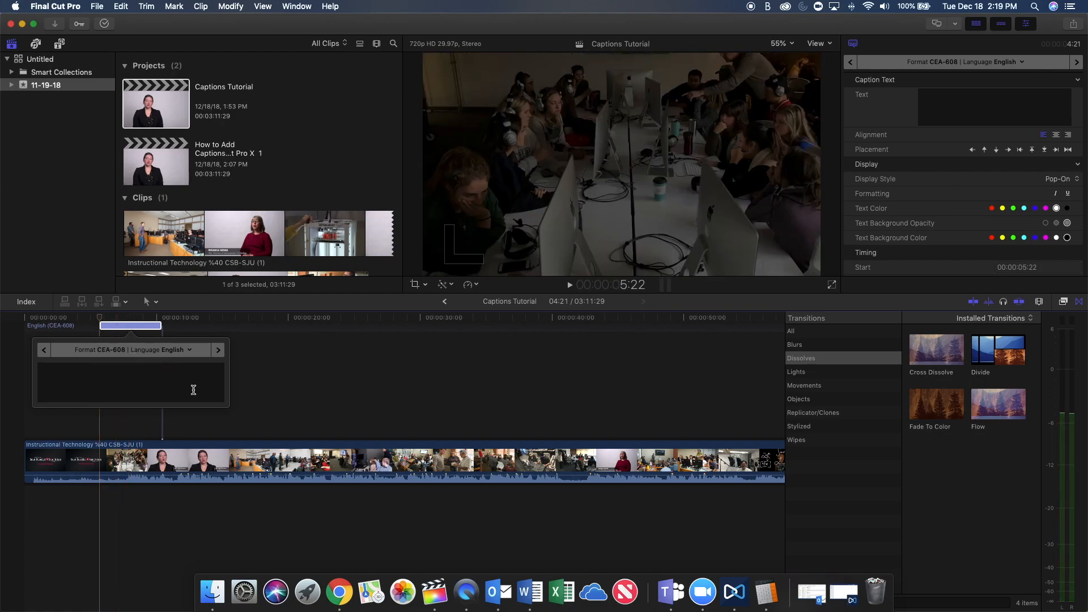
pyautogui.click(251, 387)
# Add a second empty caption at 00:00:12:04 and close its text editor.
pyautogui.click(185, 339)
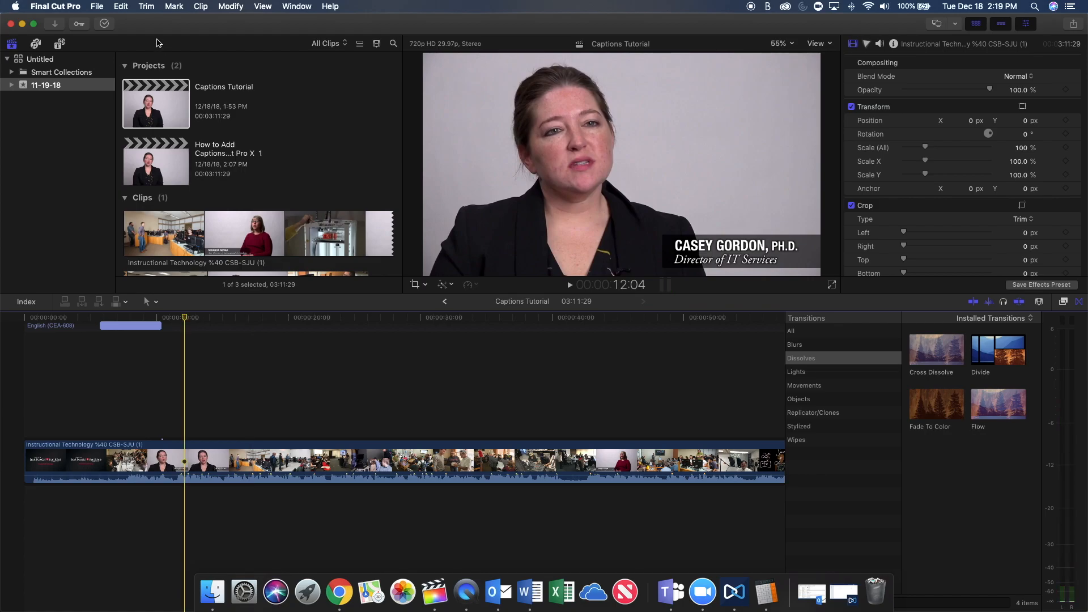
pyautogui.click(126, 6)
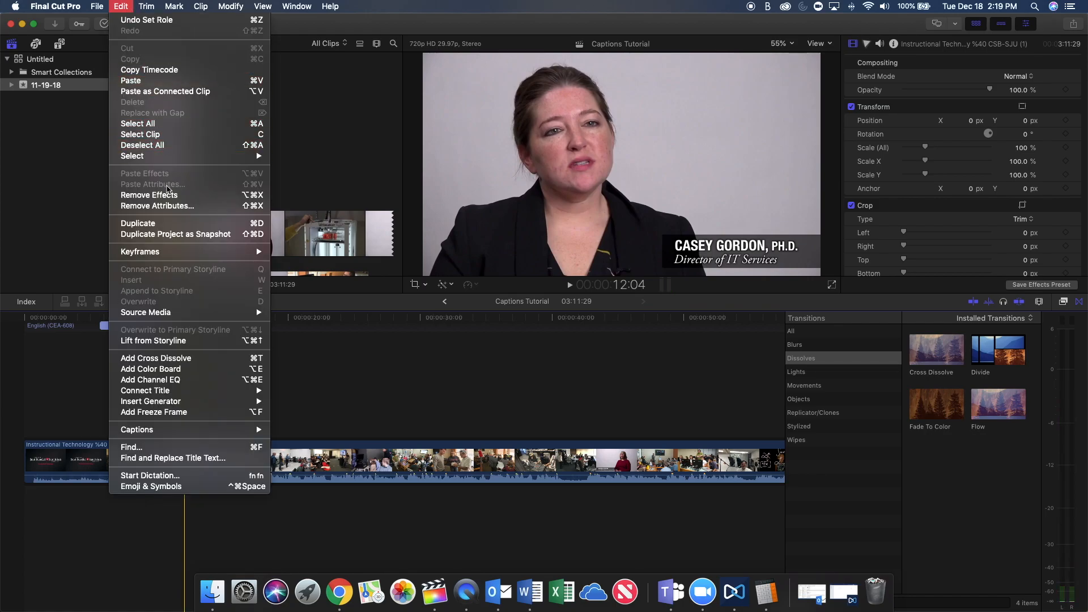
pyautogui.moveTo(197, 431)
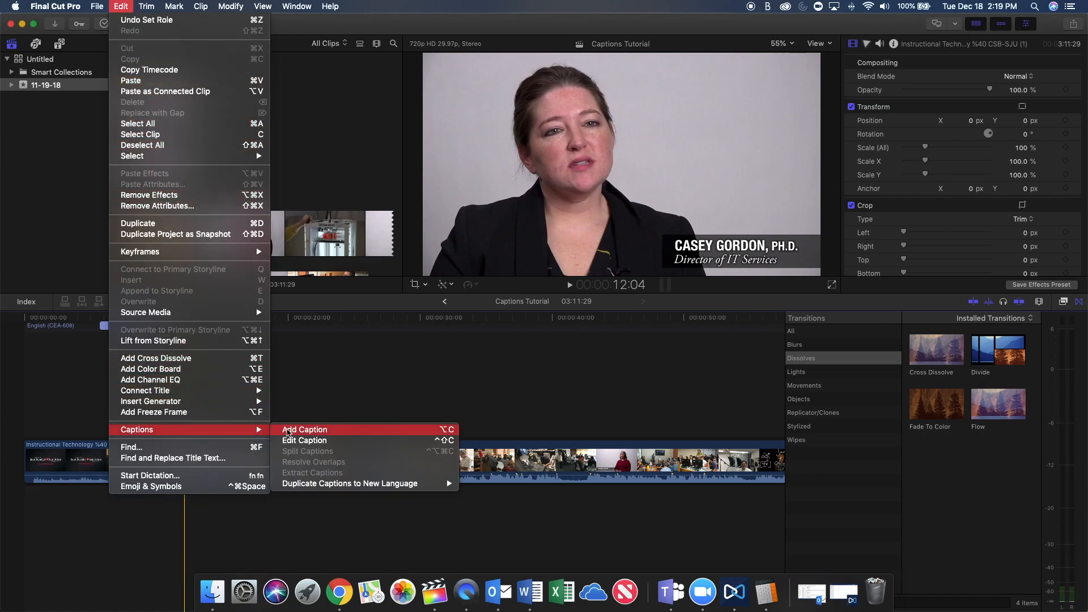
pyautogui.click(287, 431)
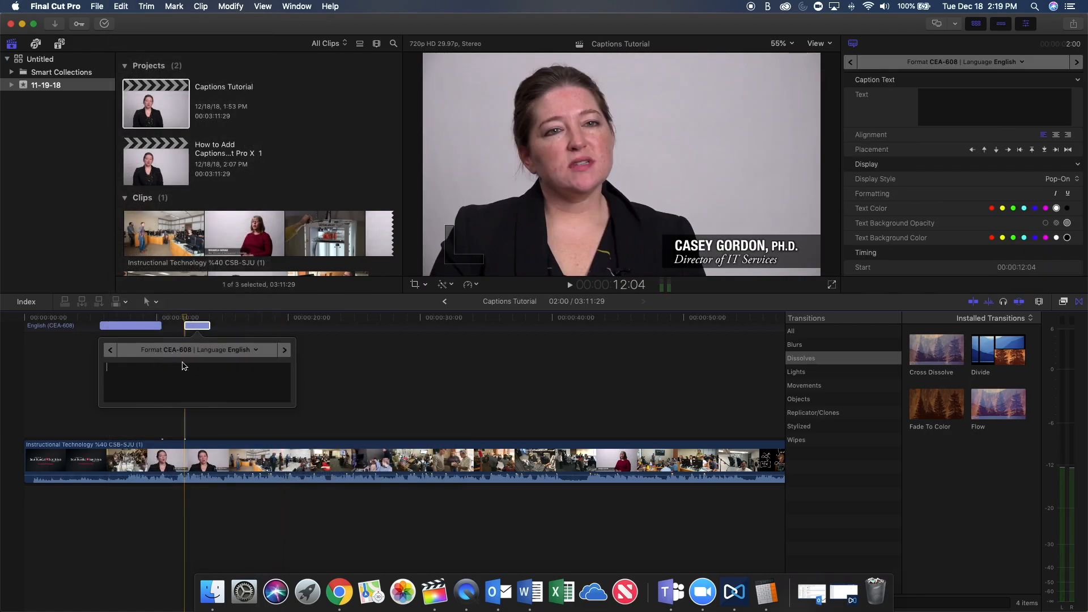
pyautogui.click(162, 356)
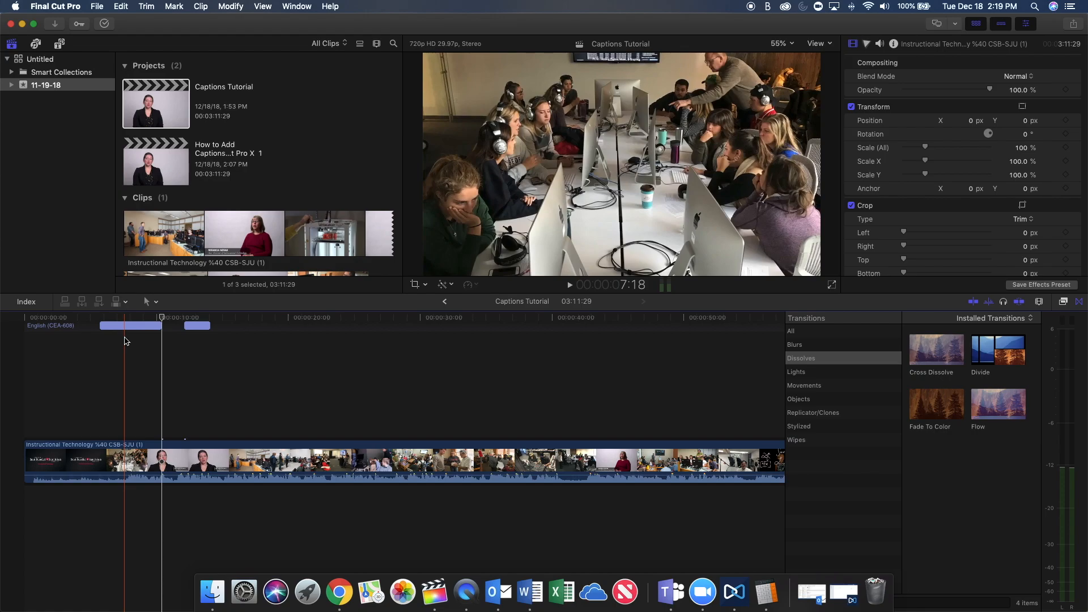
# Move the first caption to the start of the timeline, play the opening, and extend the caption's end to 00:00:07:25.
pyautogui.moveTo(132, 326); pyautogui.dragTo(52, 327)
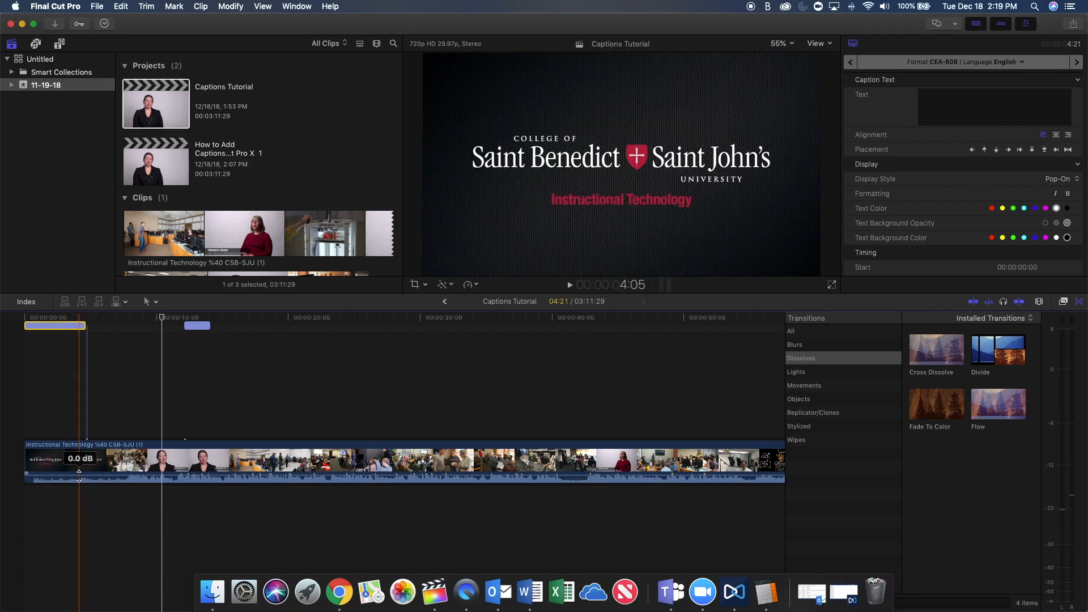
pyautogui.press('space')
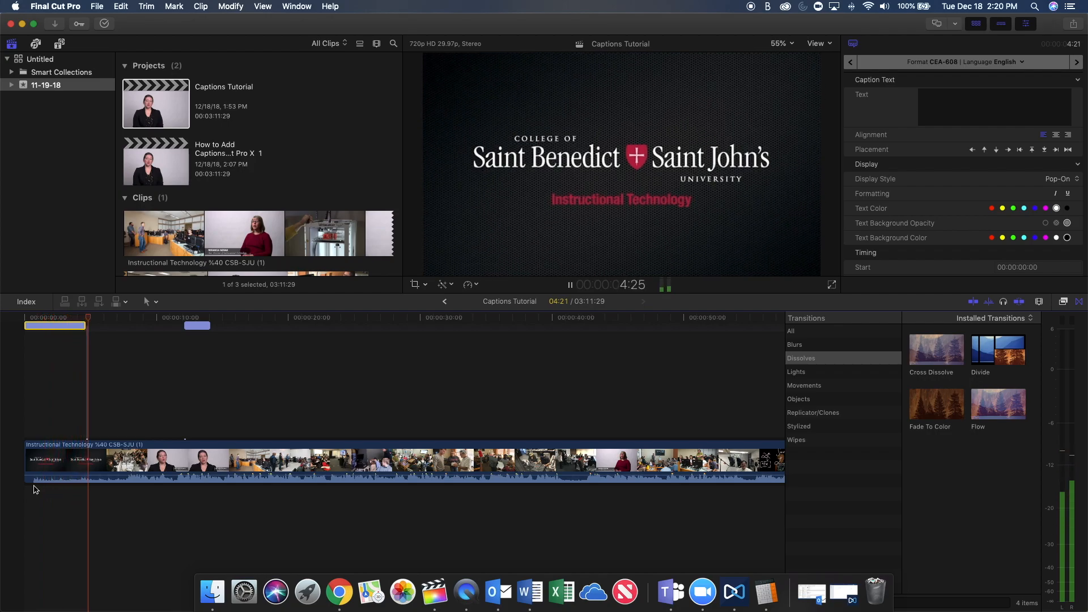
pyautogui.press('space')
pyautogui.press('space')
pyautogui.click(115, 491)
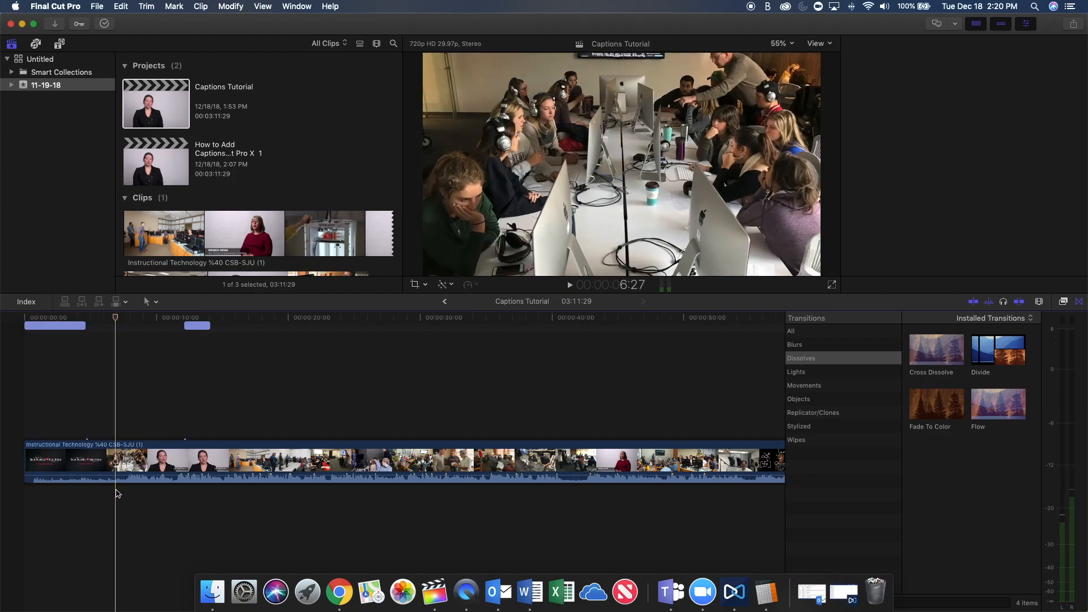
pyautogui.press('space')
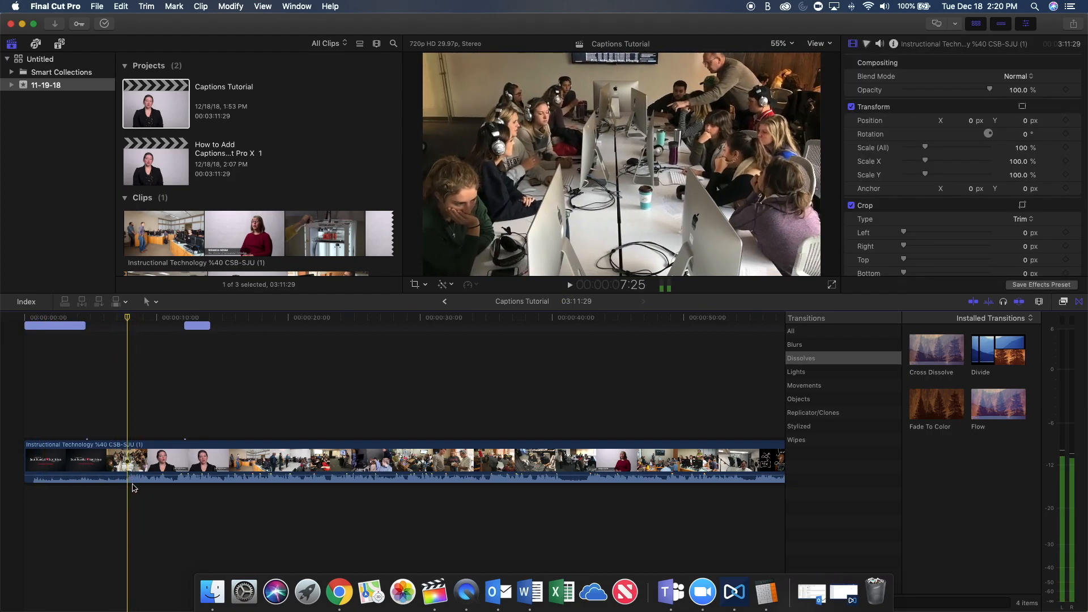
pyautogui.click(84, 326)
pyautogui.moveTo(88, 326); pyautogui.dragTo(123, 325)
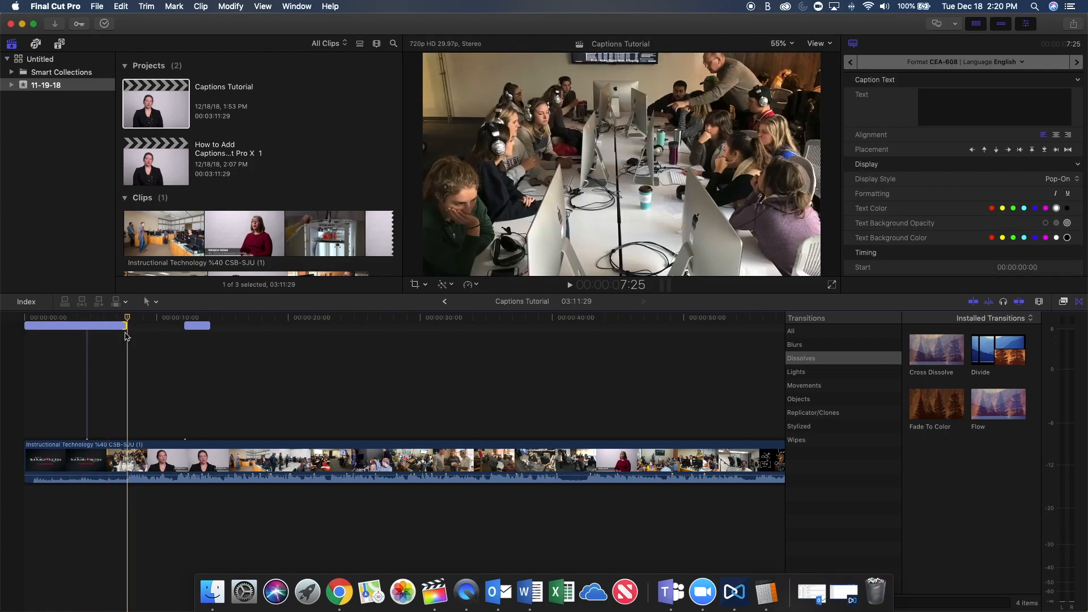
# Enter "music" as the text of the first caption.
pyautogui.click(108, 327)
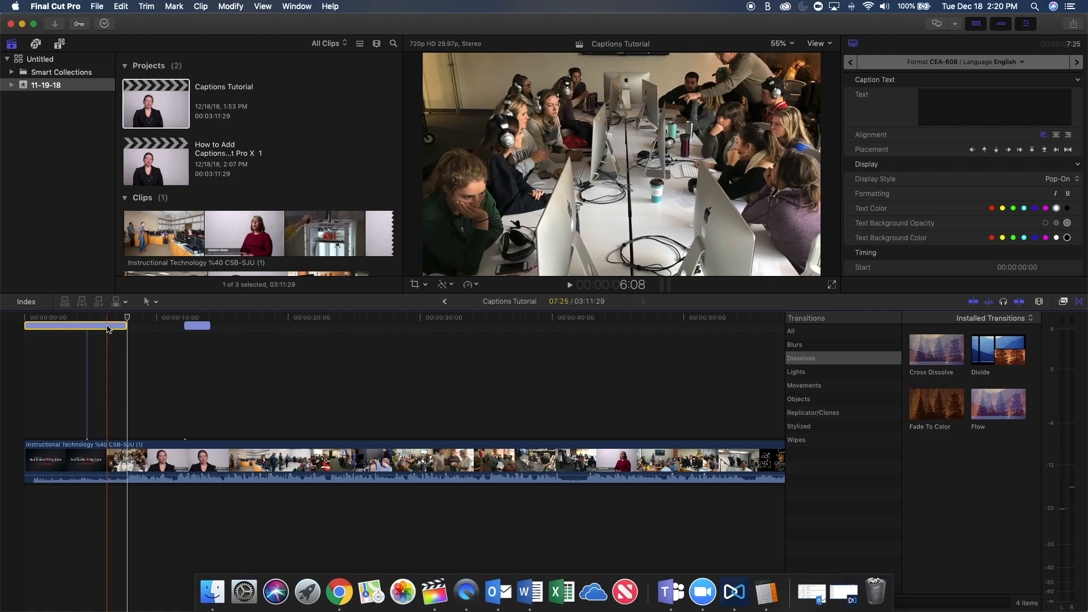
pyautogui.doubleClick(108, 327)
pyautogui.write('music')
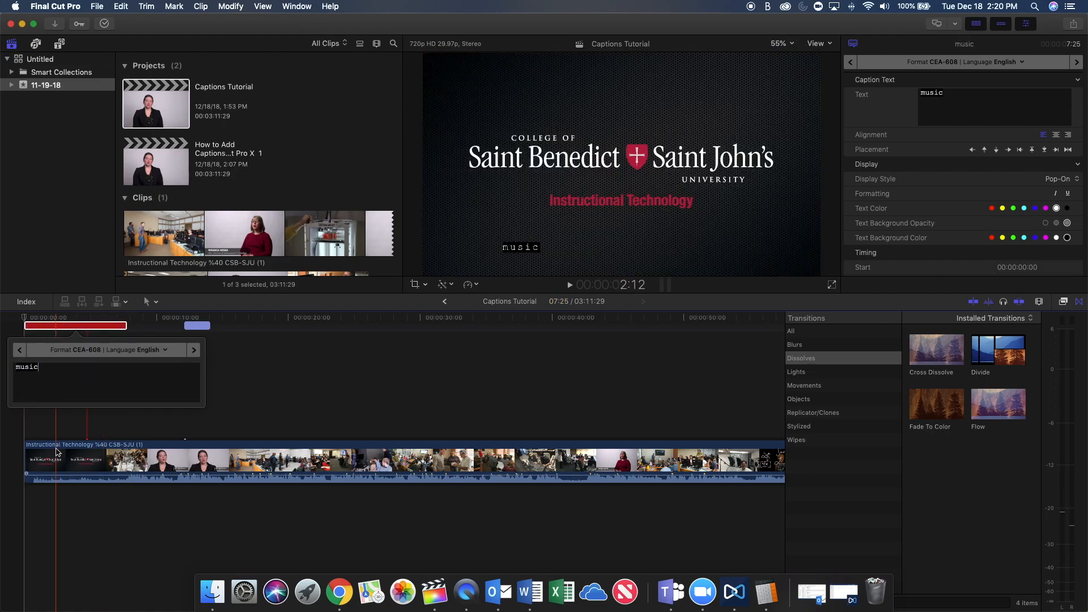
# Retype the first caption's text as "Music", change its initial back to lowercase, and deselect the caption.
pyautogui.click(970, 90)
pyautogui.doubleClick(931, 93)
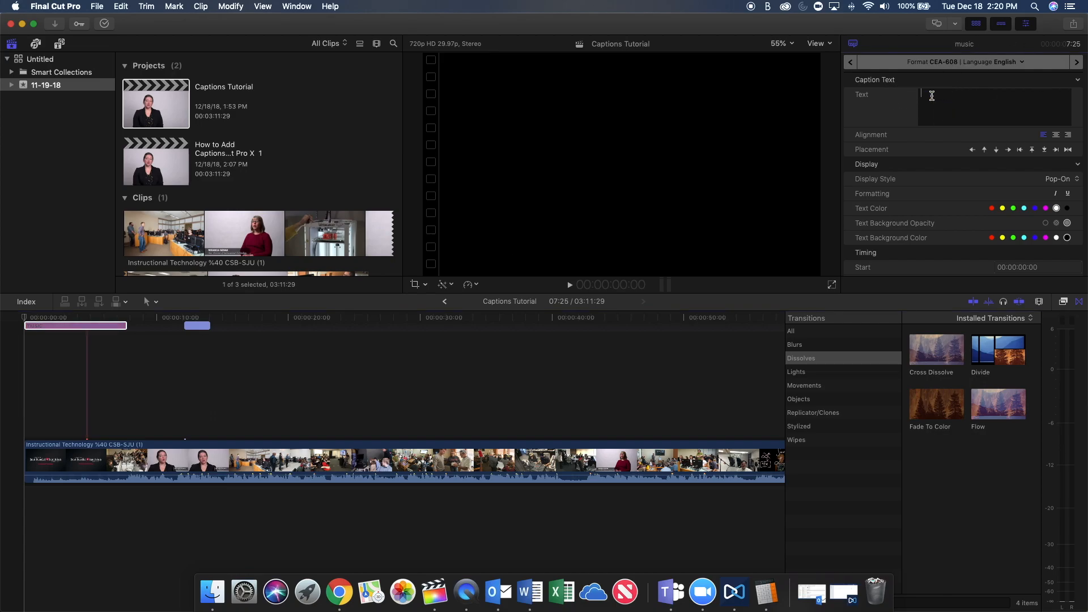
pyautogui.write('Music')
pyautogui.click(924, 96)
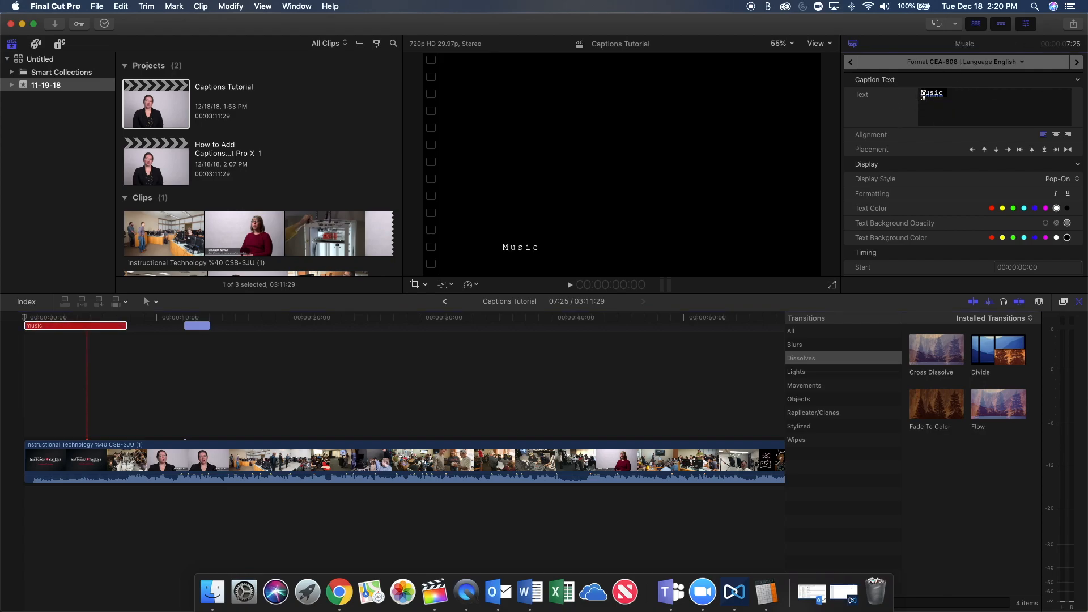
pyautogui.press('BackSpace')
pyautogui.write('m')
pyautogui.click(277, 347)
pyautogui.click(267, 346)
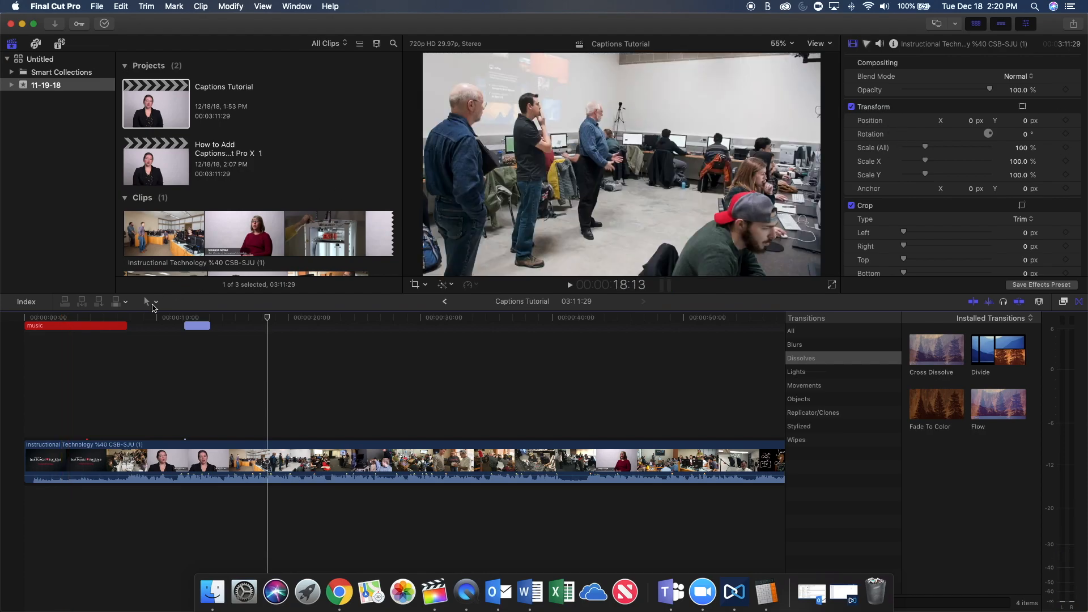
# Examine the music caption's timing and validation details and return the playhead to the start of the project.
pyautogui.click(102, 325)
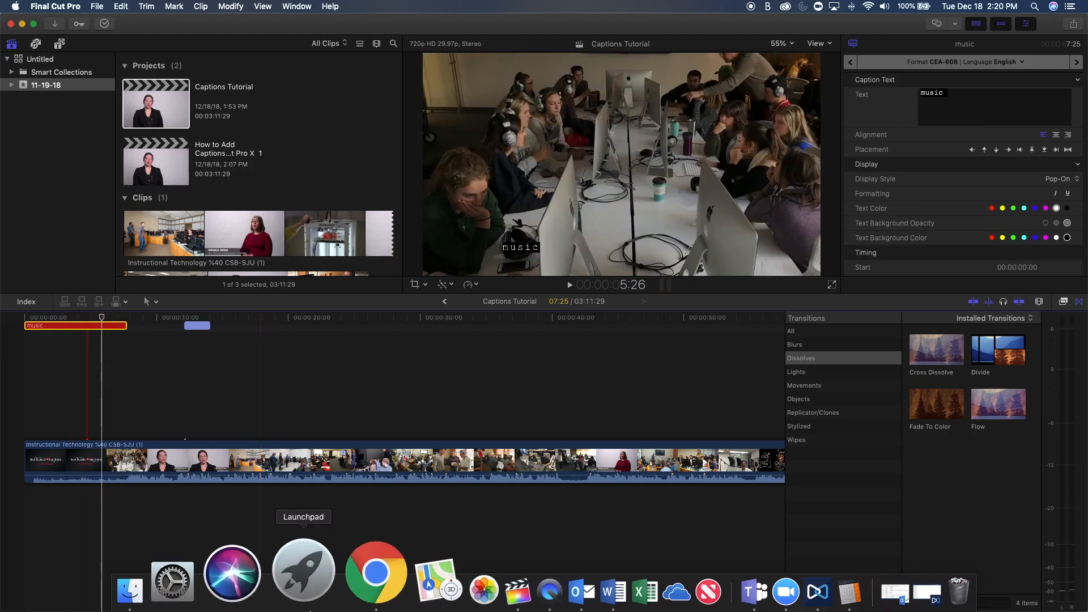
pyautogui.scroll(-4, 940, 190)
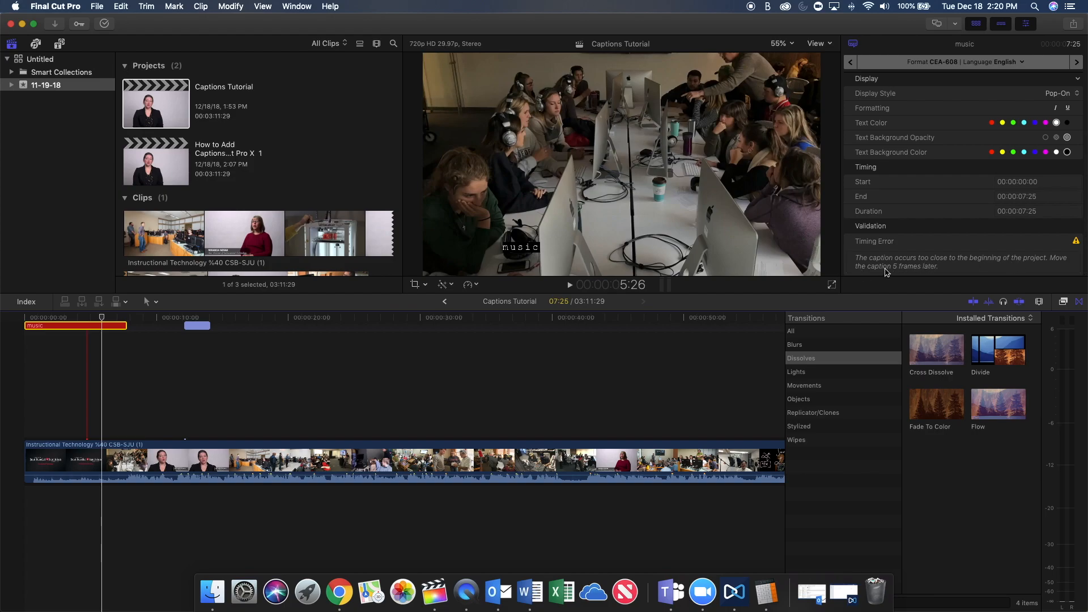
pyautogui.click(28, 354)
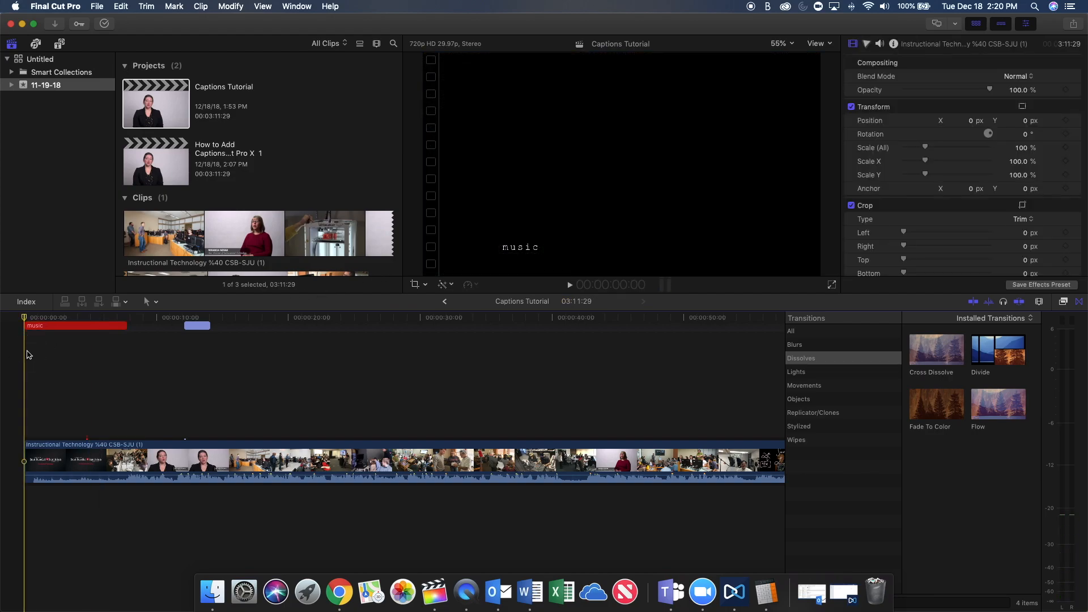
# Shift the music caption to start at 00:00:00:05 and check its timing and validation details.
pyautogui.click(27, 354)
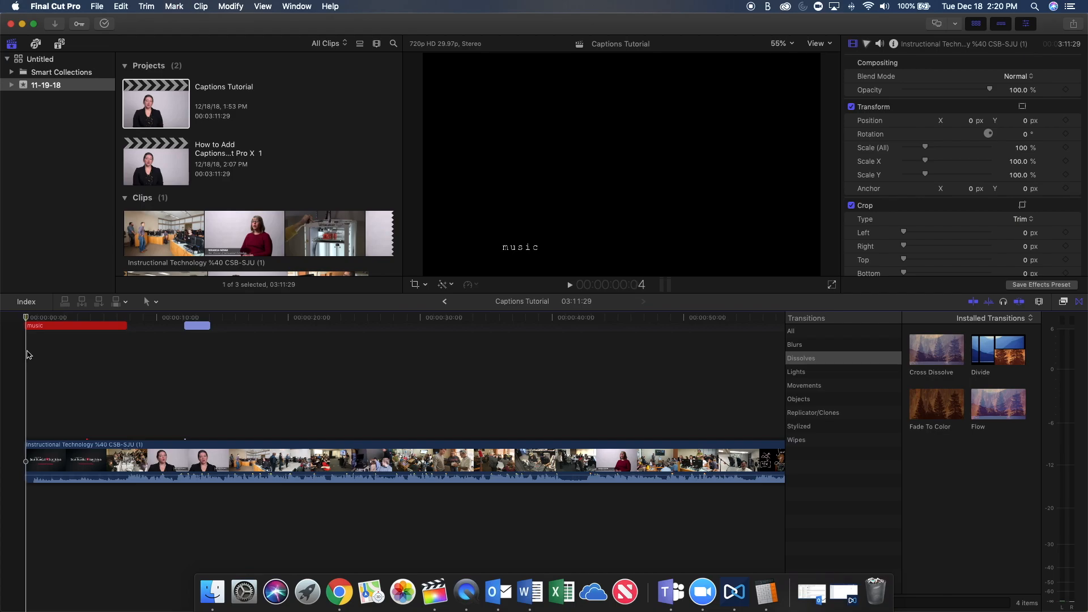
pyautogui.moveTo(30, 326); pyautogui.dragTo(36, 328)
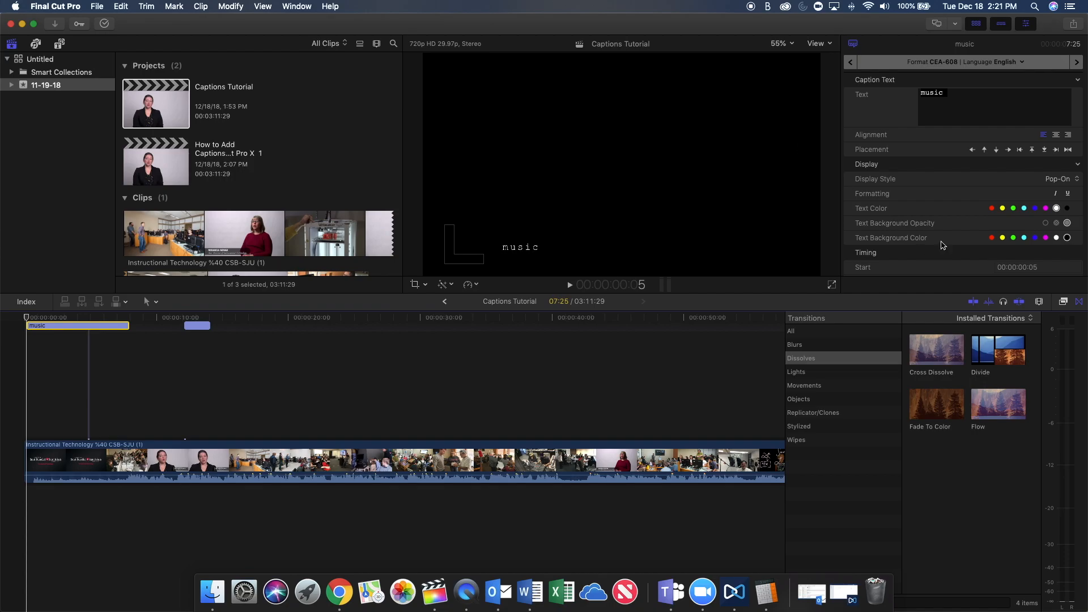
pyautogui.scroll(-5, 935, 244)
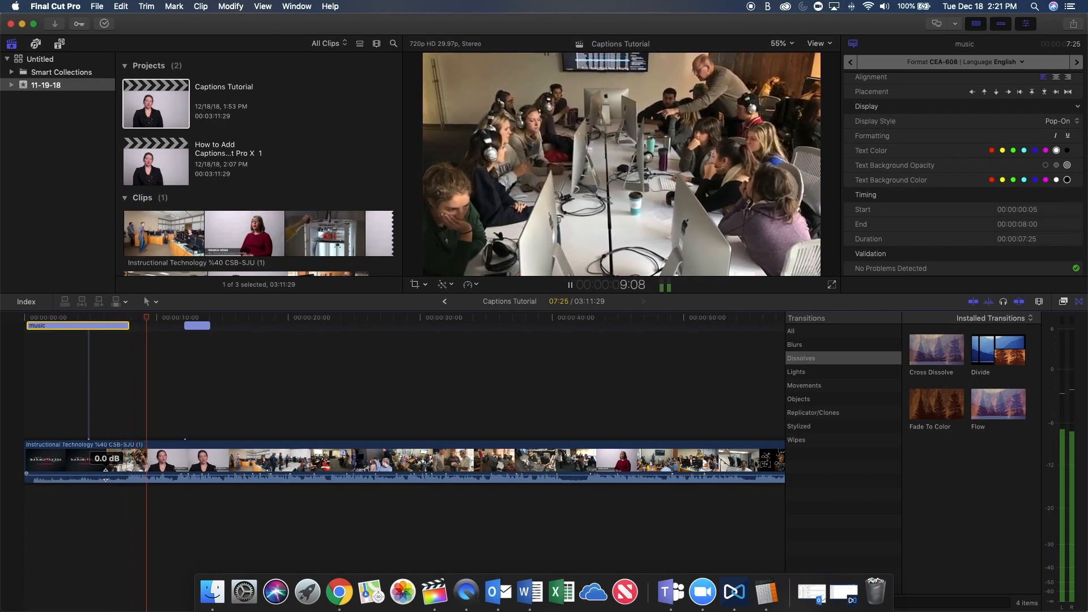
# Move the empty second caption to start at 00:00:08:00, directly after the music caption, and enter the speaker's first name followed by a colon.
pyautogui.press('space')
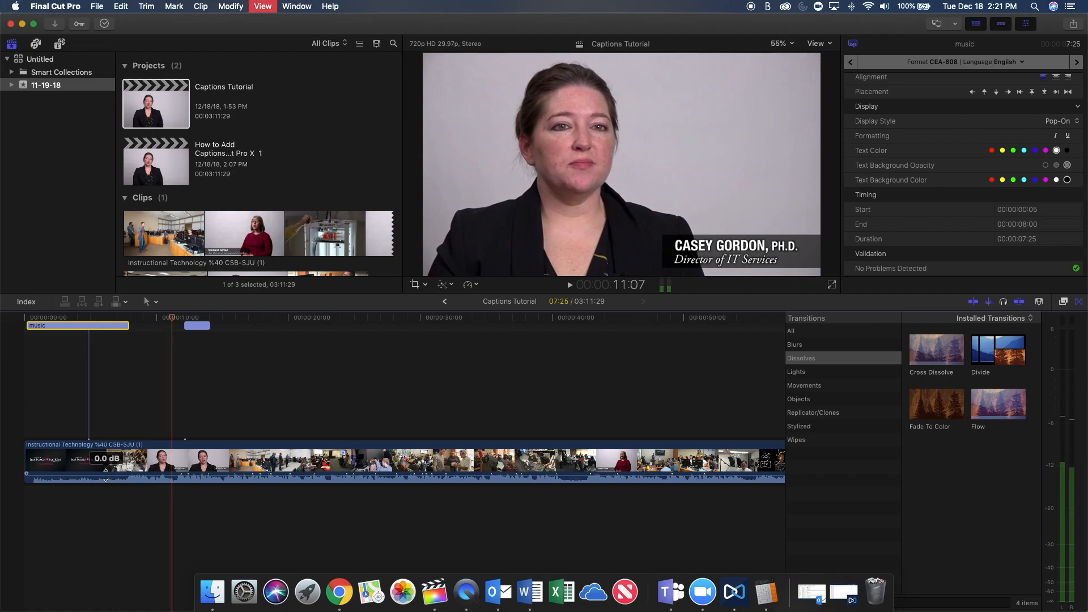
pyautogui.moveTo(195, 326); pyautogui.dragTo(141, 331)
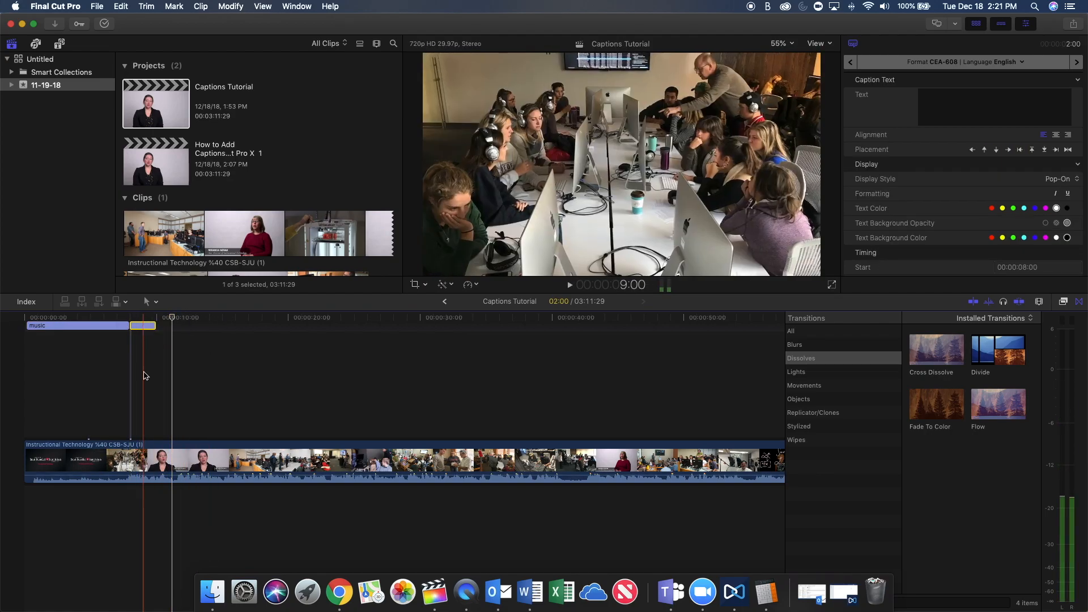
pyautogui.doubleClick(141, 325)
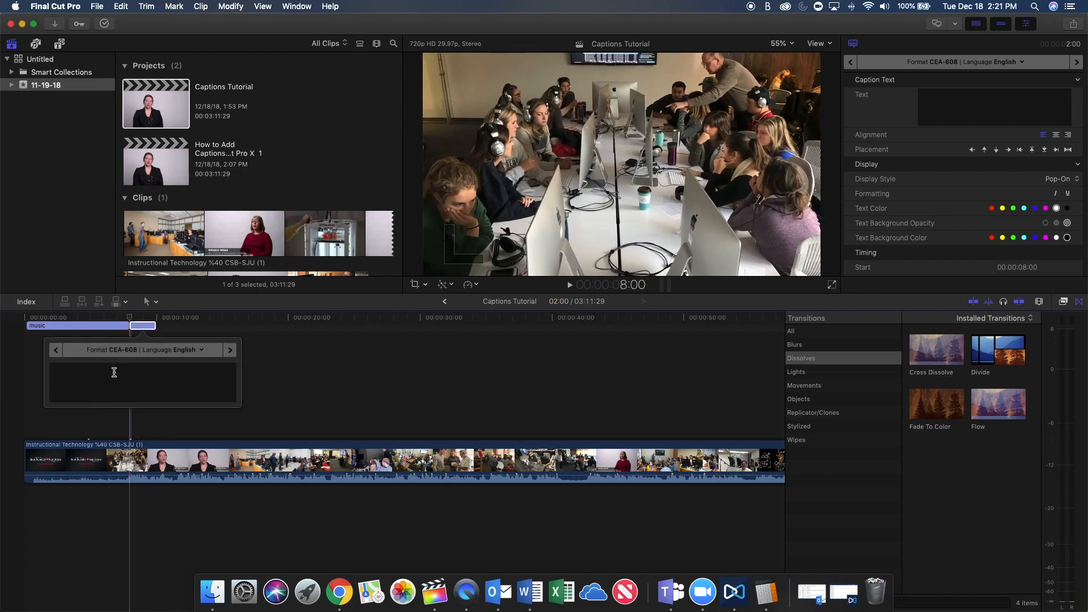
pyautogui.write('Casey')
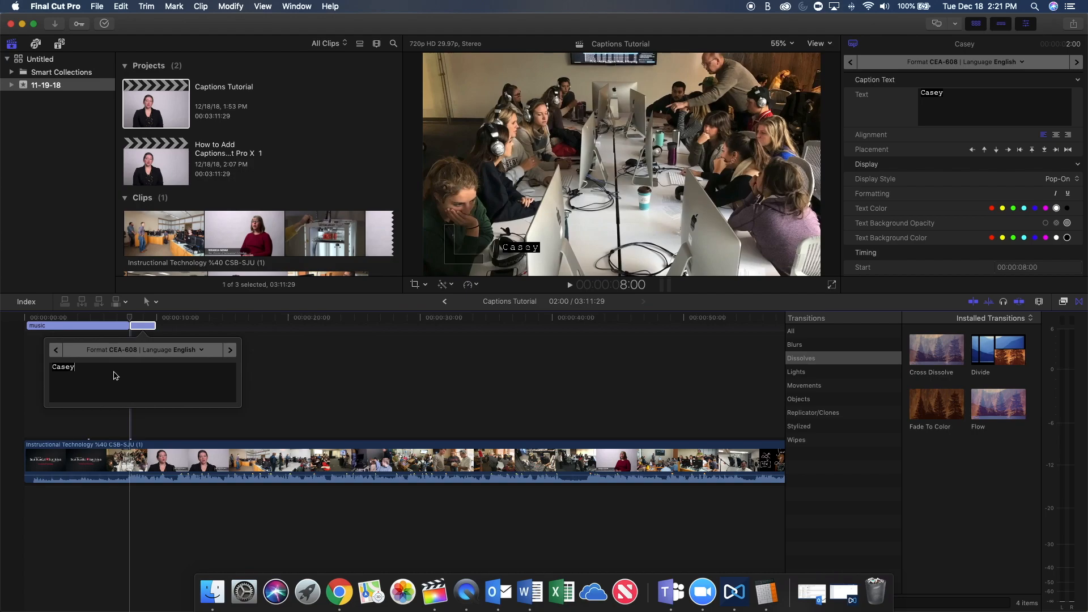
pyautogui.write(':')
# Play the speaker's opening words and add "The whole reason that we're really here is for our students" to the second caption.
pyautogui.click(130, 502)
pyautogui.press('space')
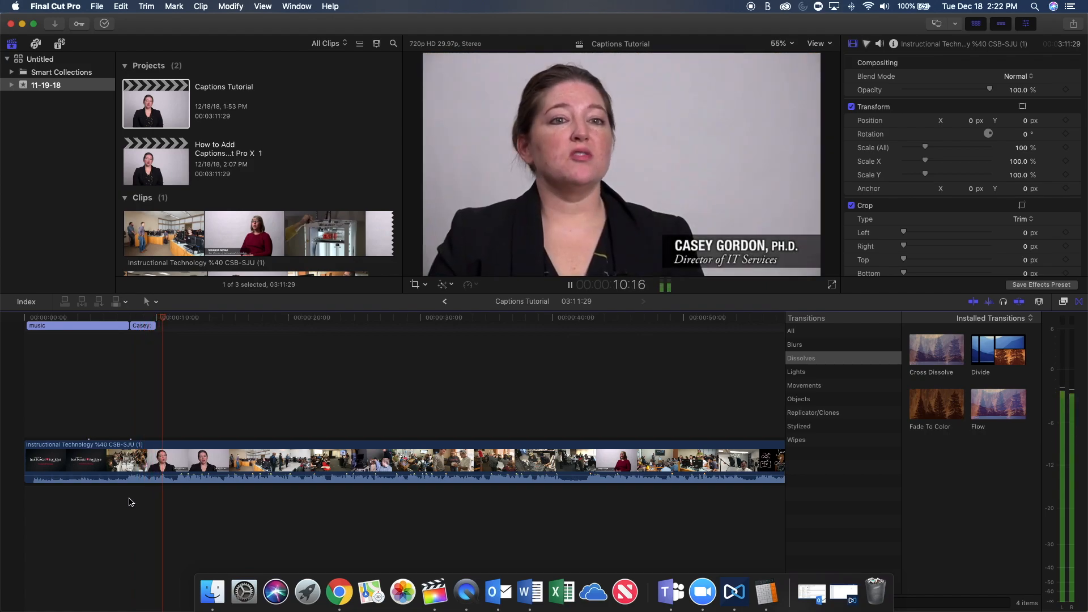
pyautogui.press('space')
pyautogui.click(131, 324)
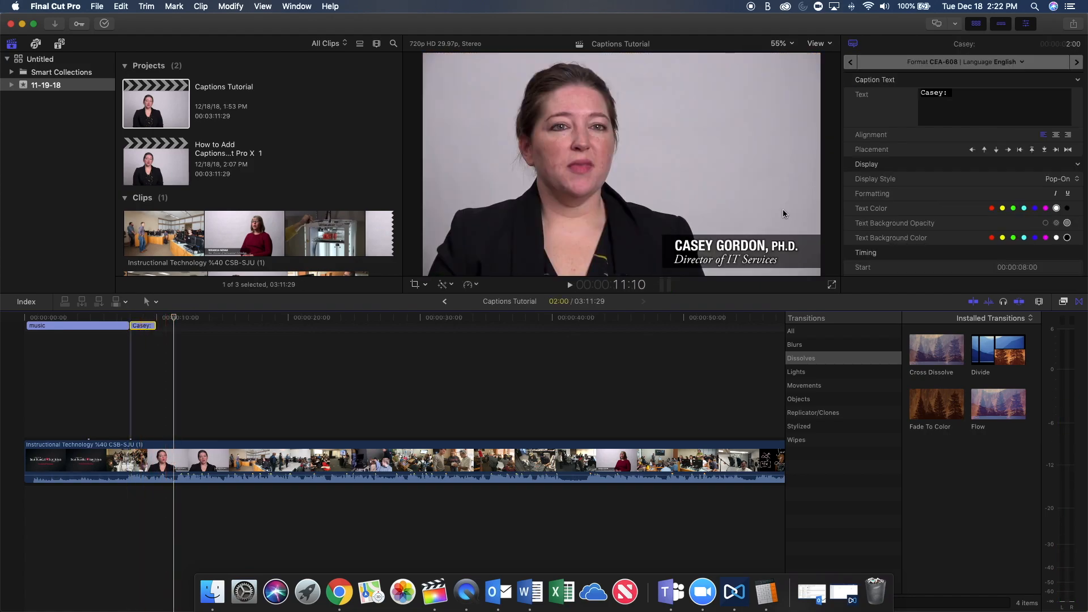
pyautogui.write('The whole')
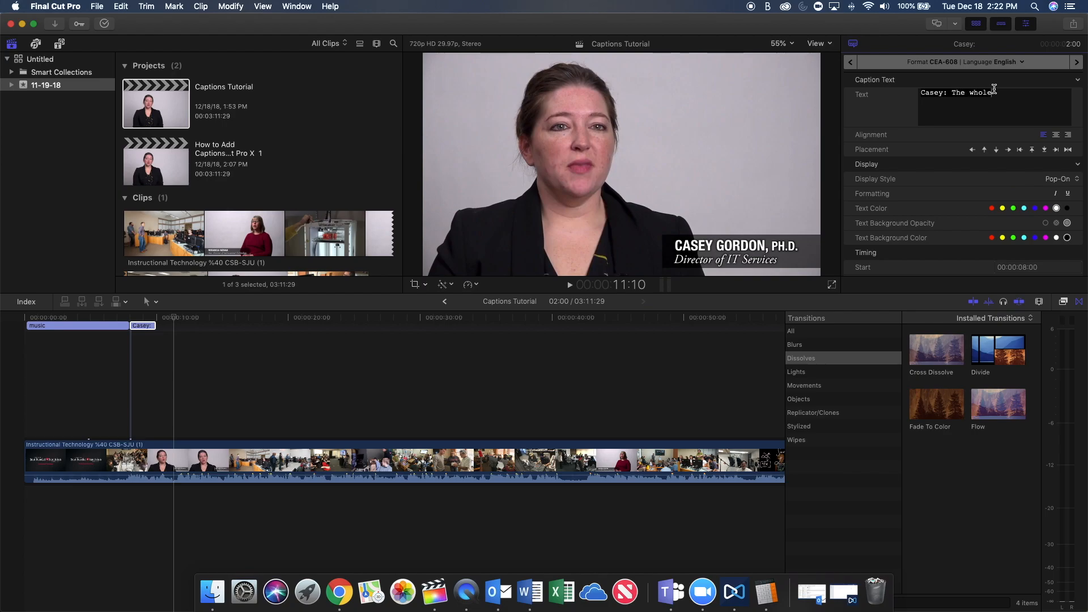
pyautogui.write(' reason that')
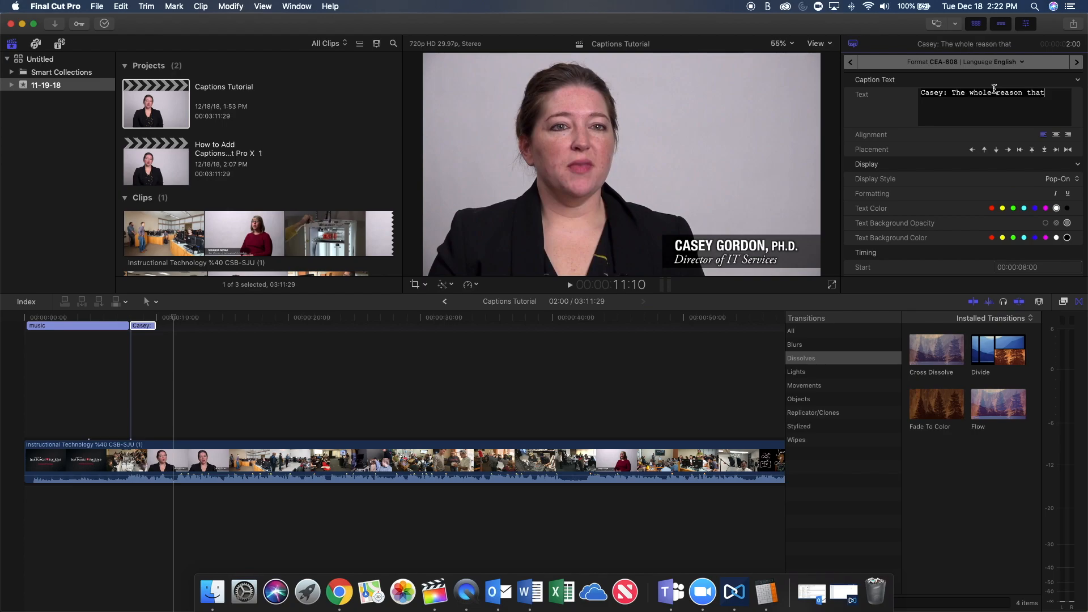
pyautogui.write(" we're really here is for our students")
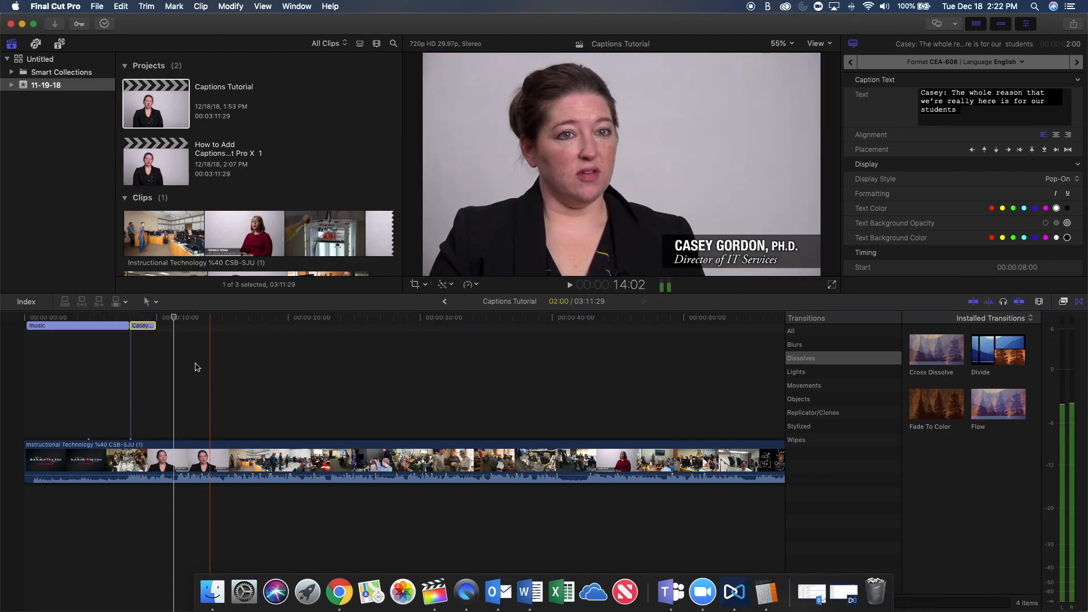
# Preview the second caption over the video and delete the word "students" from its third line.
pyautogui.click(141, 359)
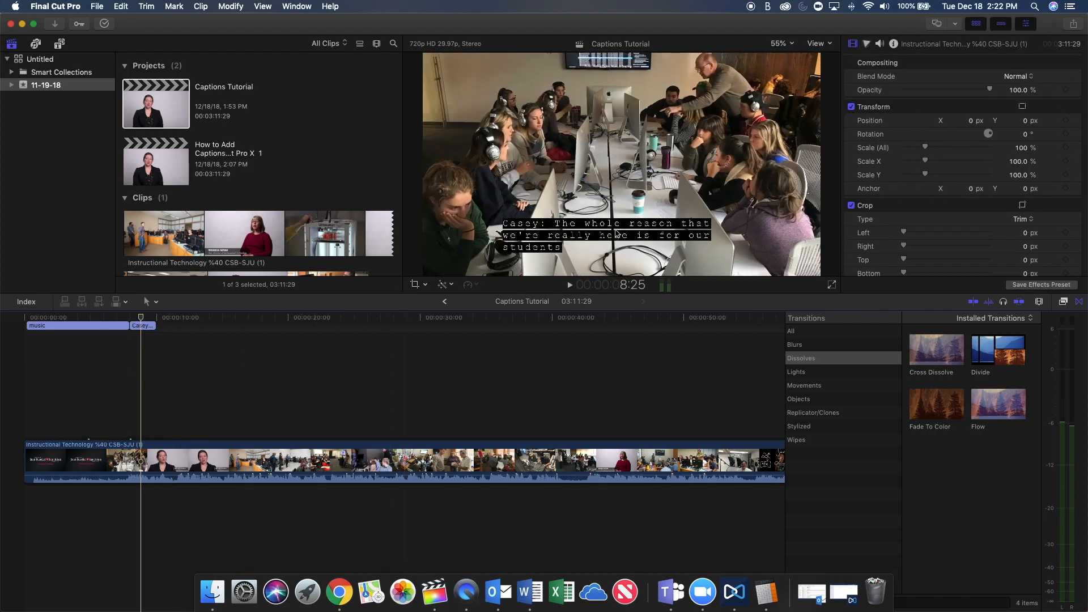
pyautogui.click(143, 326)
pyautogui.doubleClick(931, 110)
pyautogui.press('BackSpace')
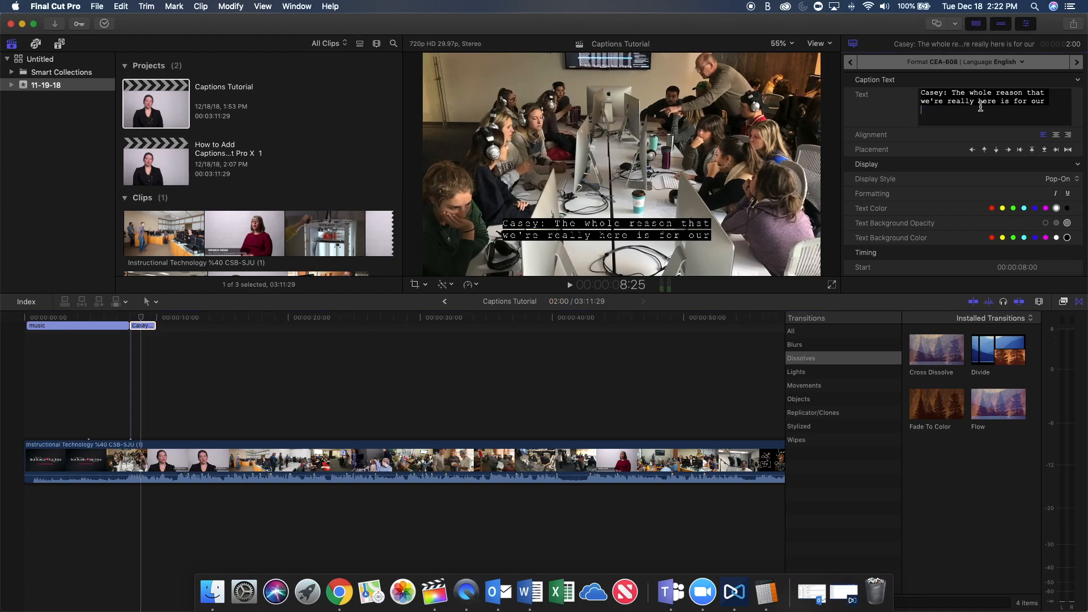
# Play the speech and extend the second caption's end to 00:00:10:22.
pyautogui.press('space')
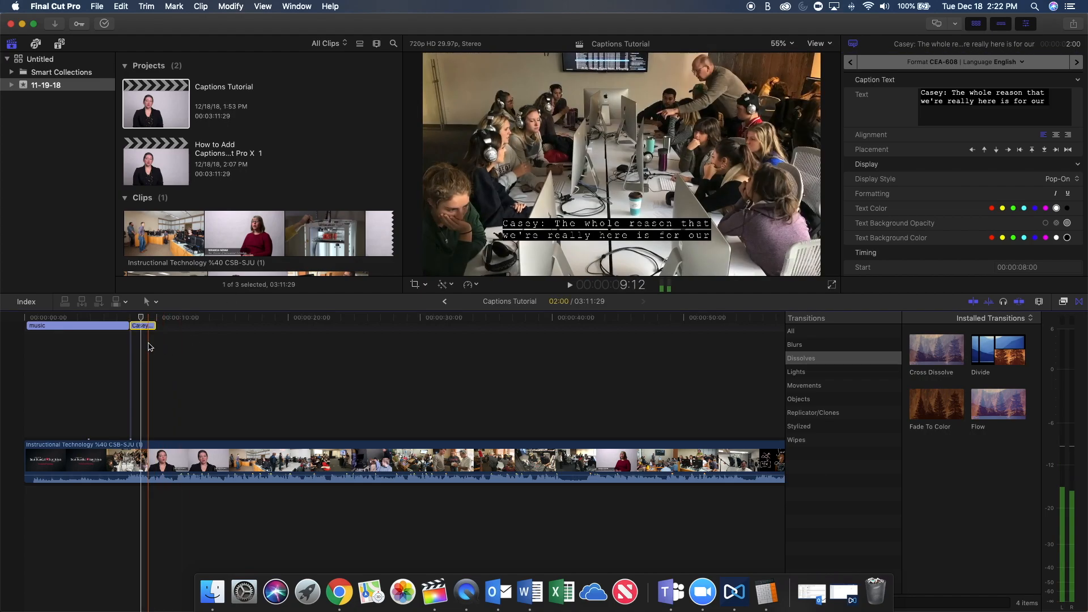
pyautogui.press('space')
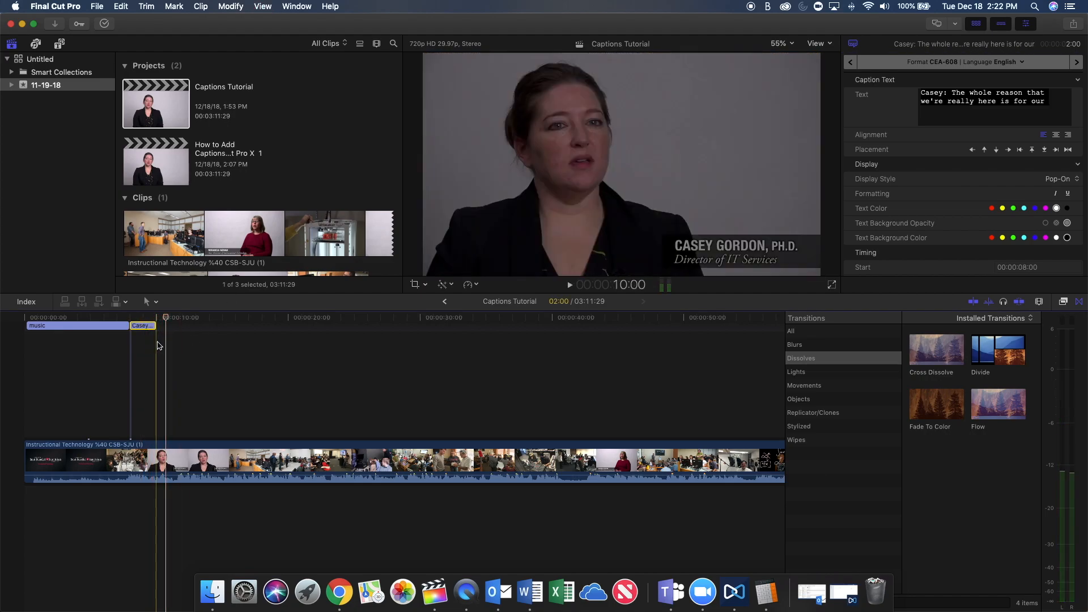
pyautogui.moveTo(154, 328); pyautogui.dragTo(160, 328)
pyautogui.click(164, 352)
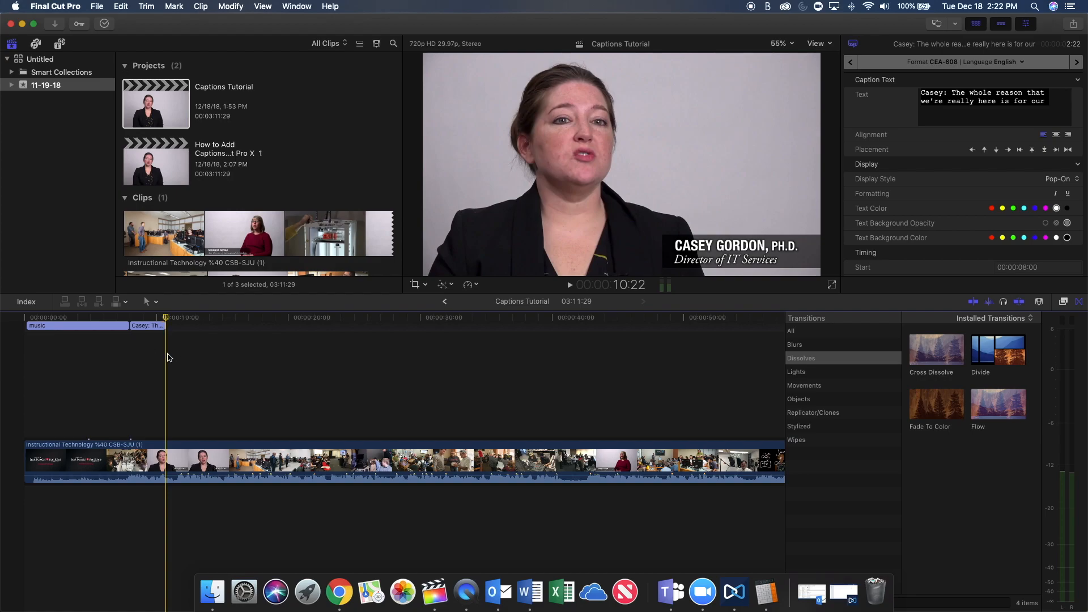
# Add a third caption at 00:00:10:22 with the text "students".
pyautogui.click(121, 6)
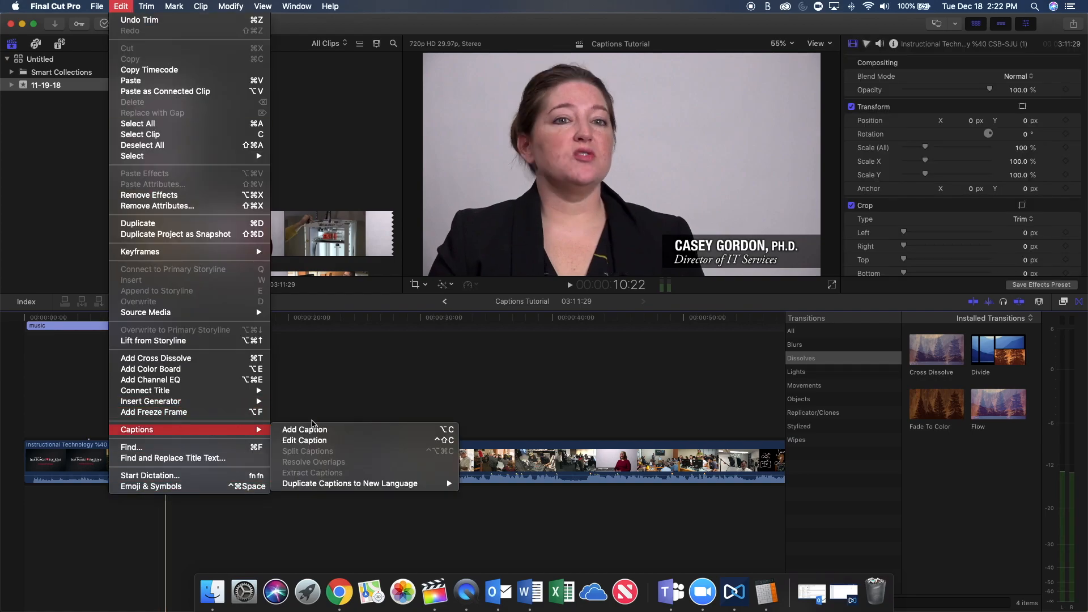
pyautogui.click(288, 373)
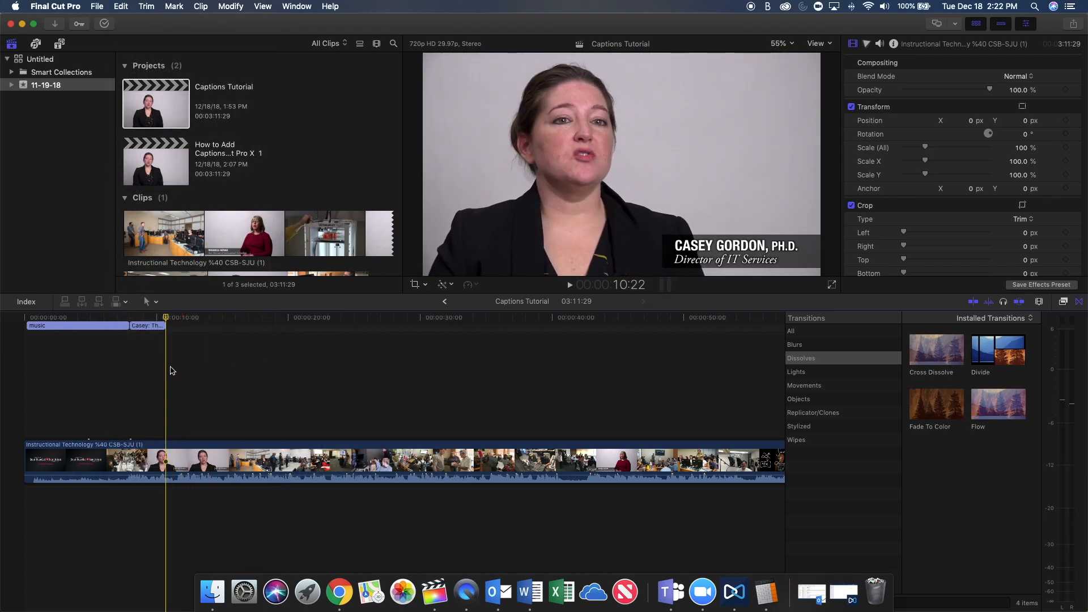
pyautogui.hotkey('alt', 'c')
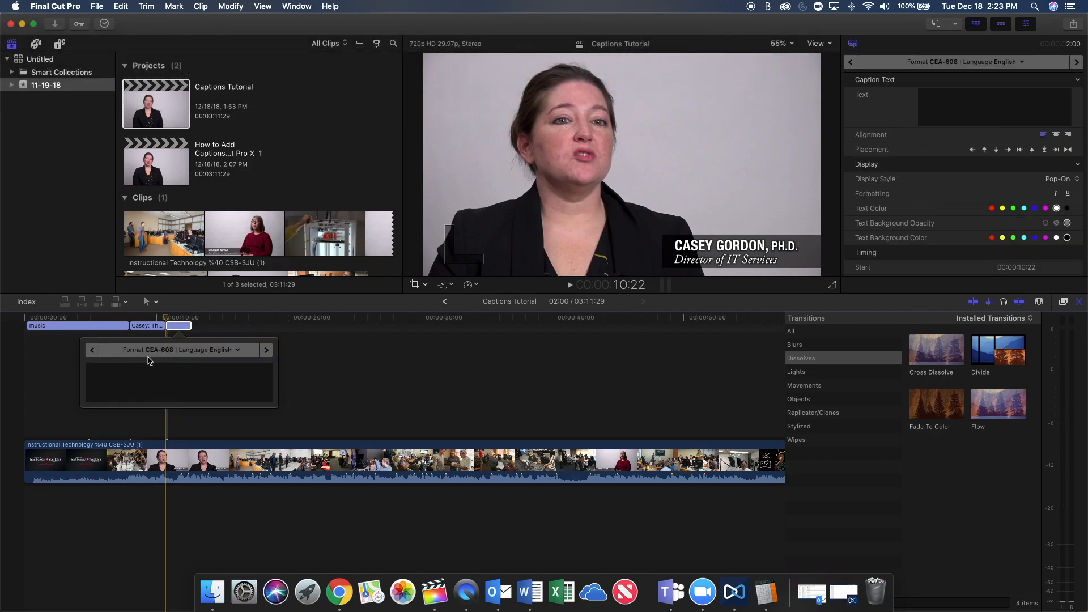
pyautogui.click(150, 376)
pyautogui.write('students')
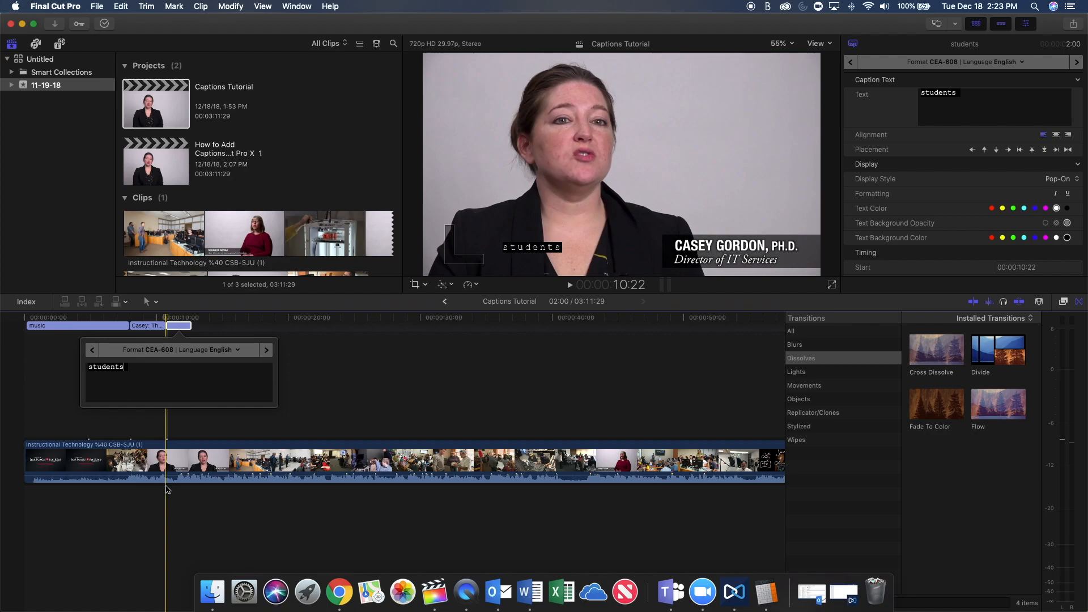
# Listen to the passage and extend the third caption with "and I always come back to that at the heart of everything that we are doing.".
pyautogui.click(166, 486)
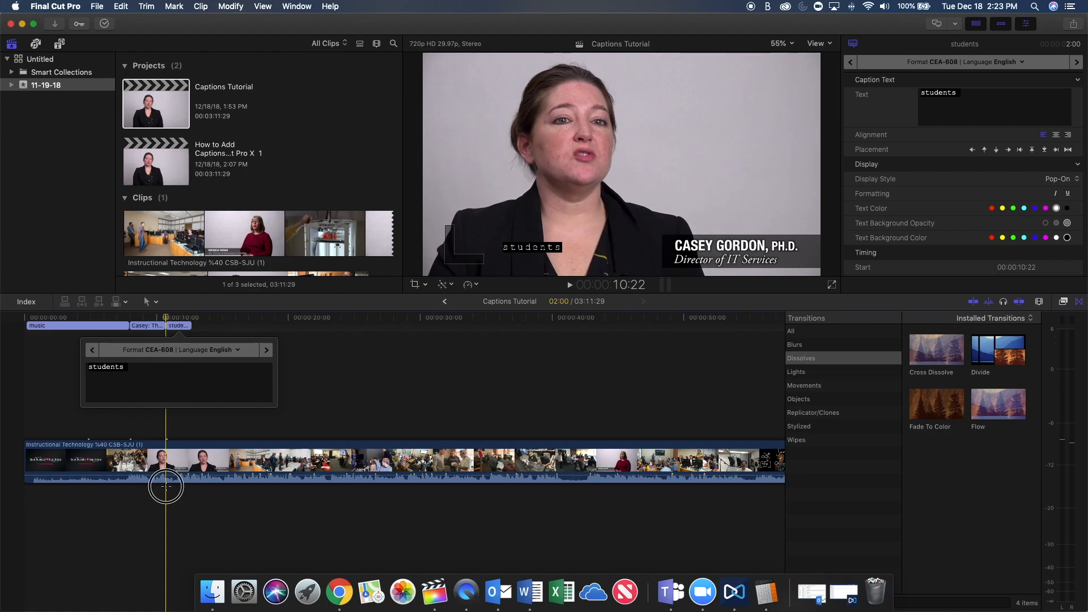
pyautogui.press('space')
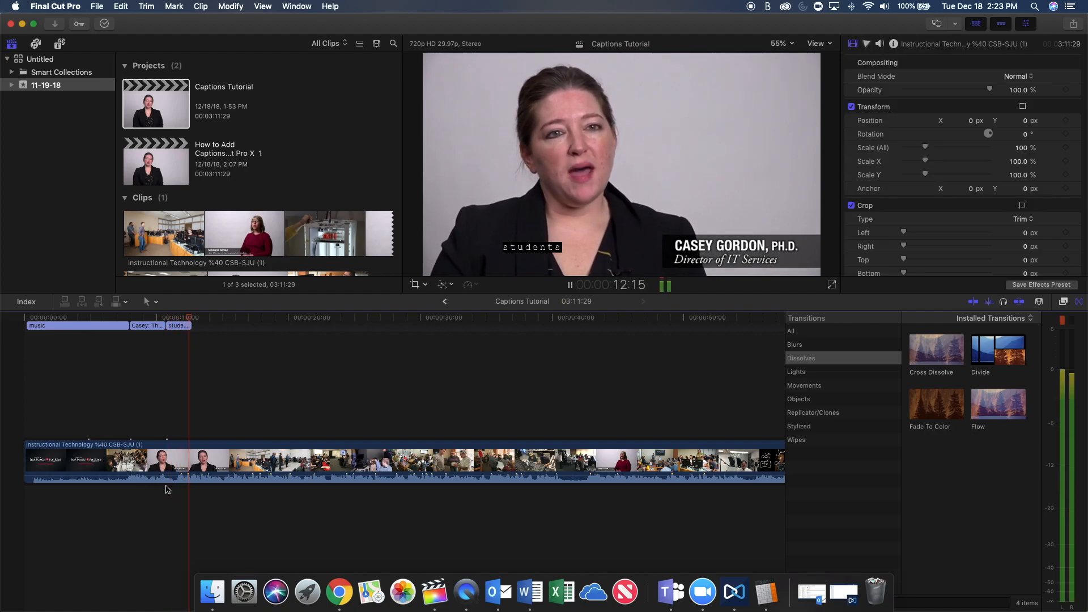
pyautogui.press('space')
pyautogui.click(186, 327)
pyautogui.click(184, 340)
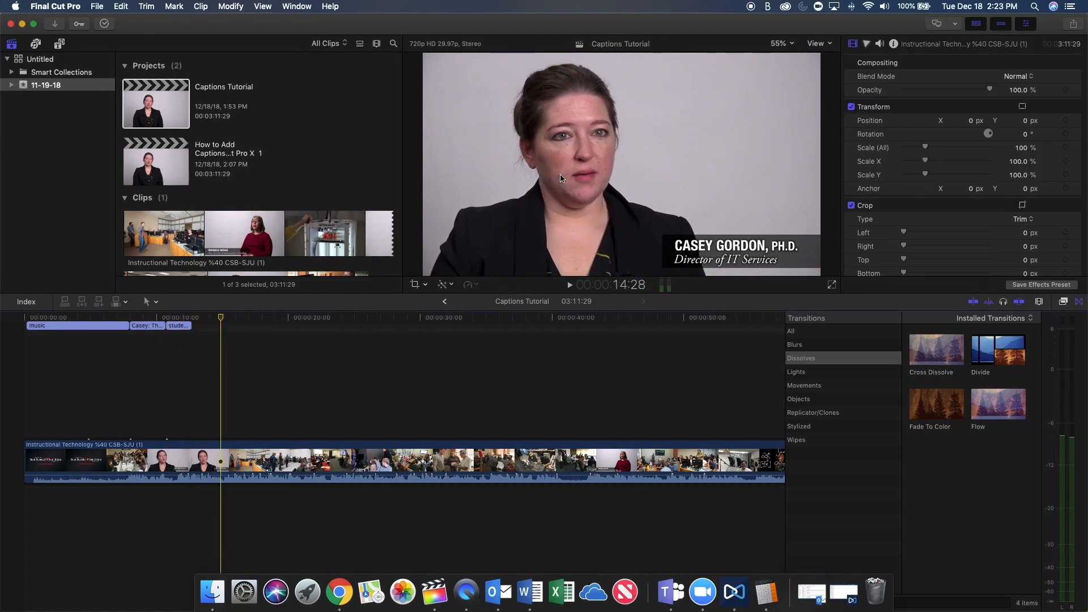
pyautogui.click(177, 317)
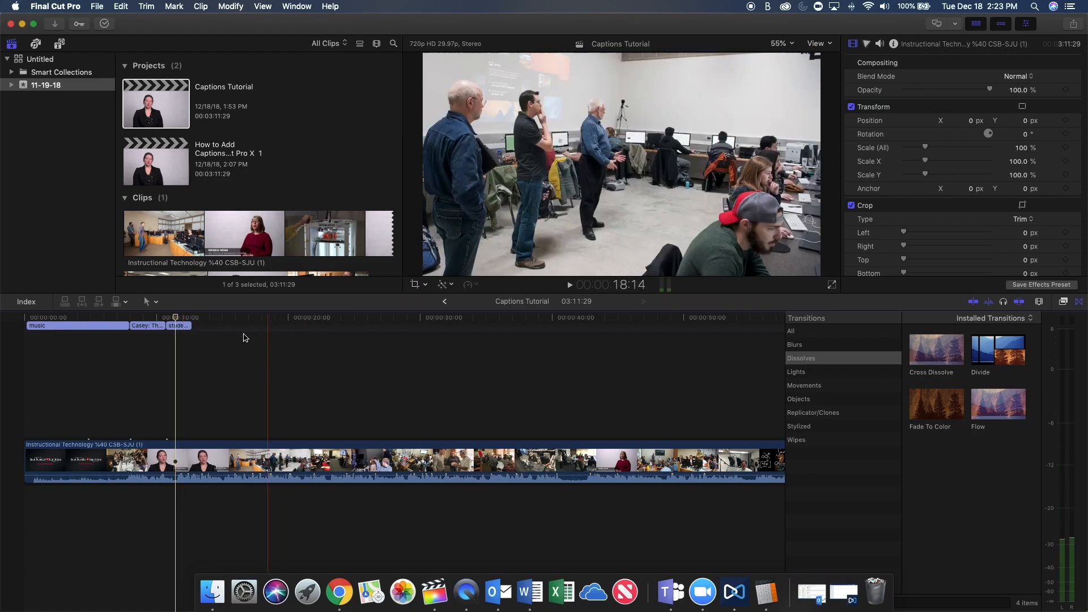
pyautogui.click(178, 325)
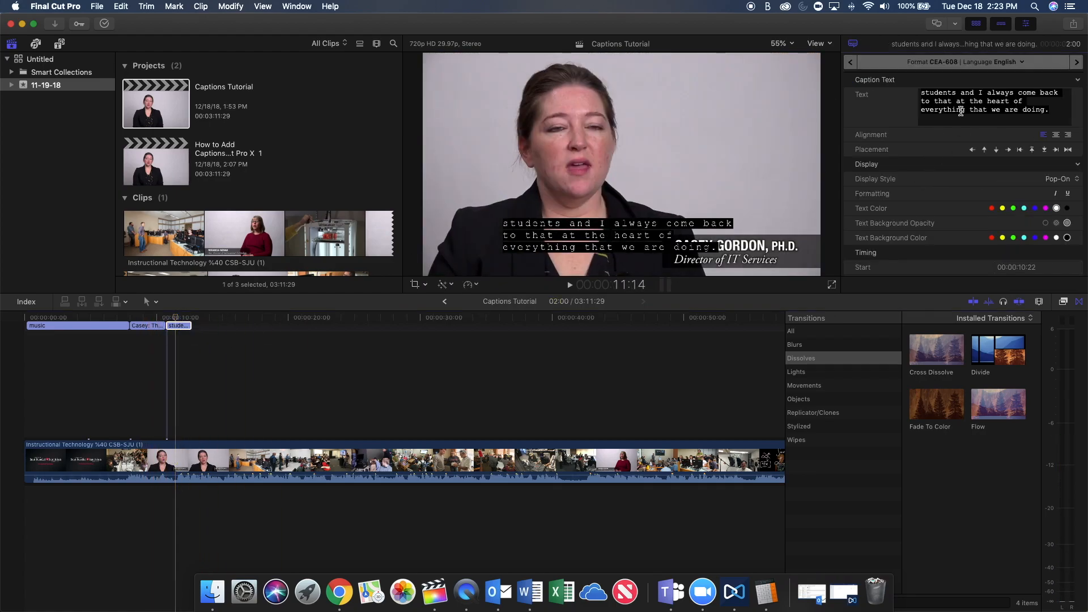
# Cut "everything that we are doing." from the third caption and extend the caption's end to 00:00:13:24.
pyautogui.moveTo(921, 110); pyautogui.dragTo(1060, 107)
pyautogui.press('super+c')
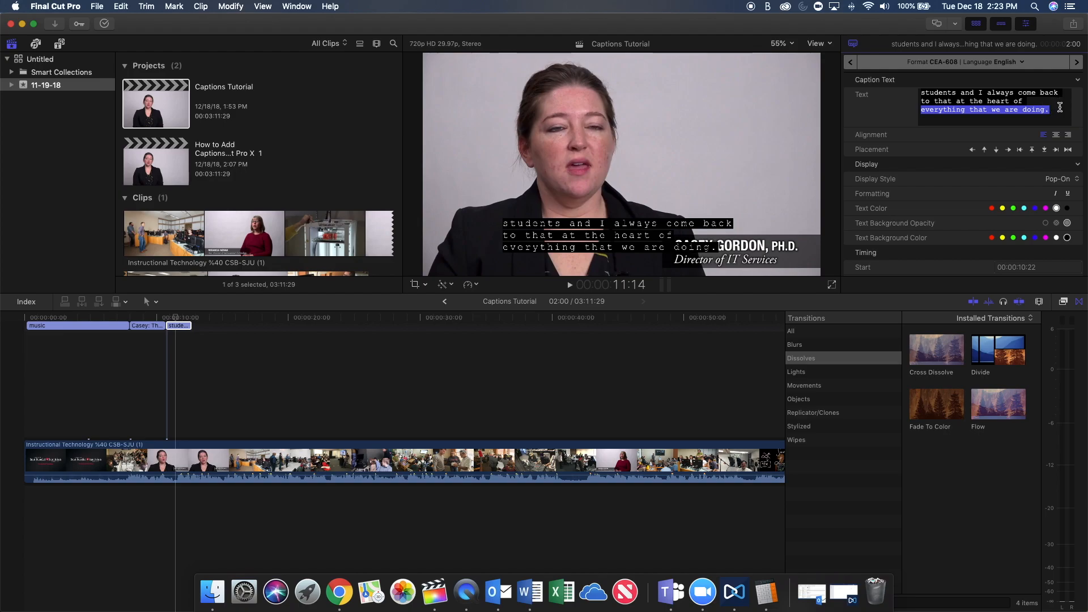
pyautogui.press('BackSpace')
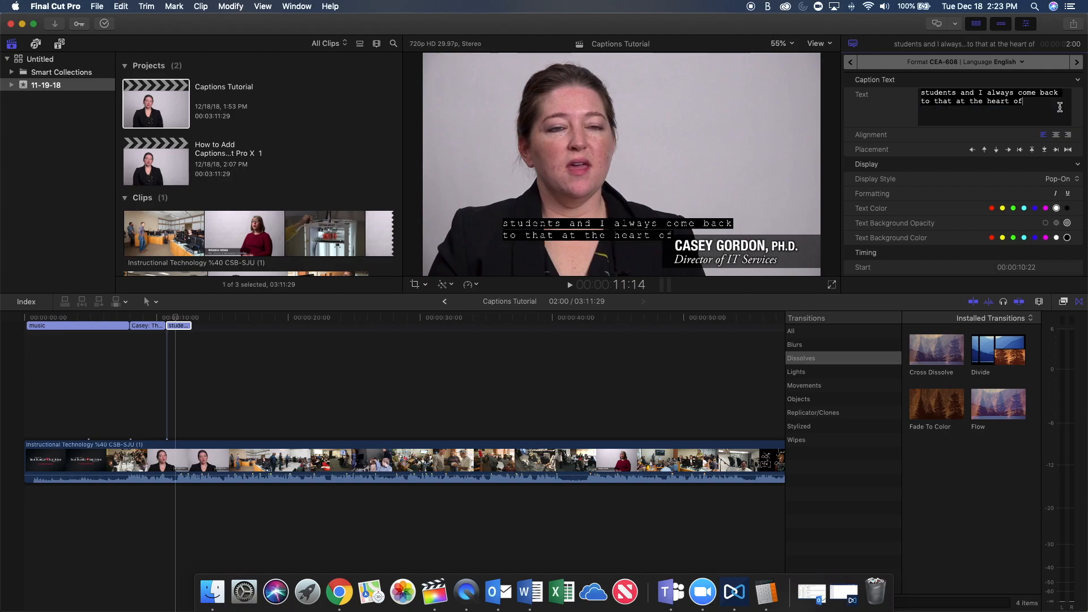
pyautogui.press('space')
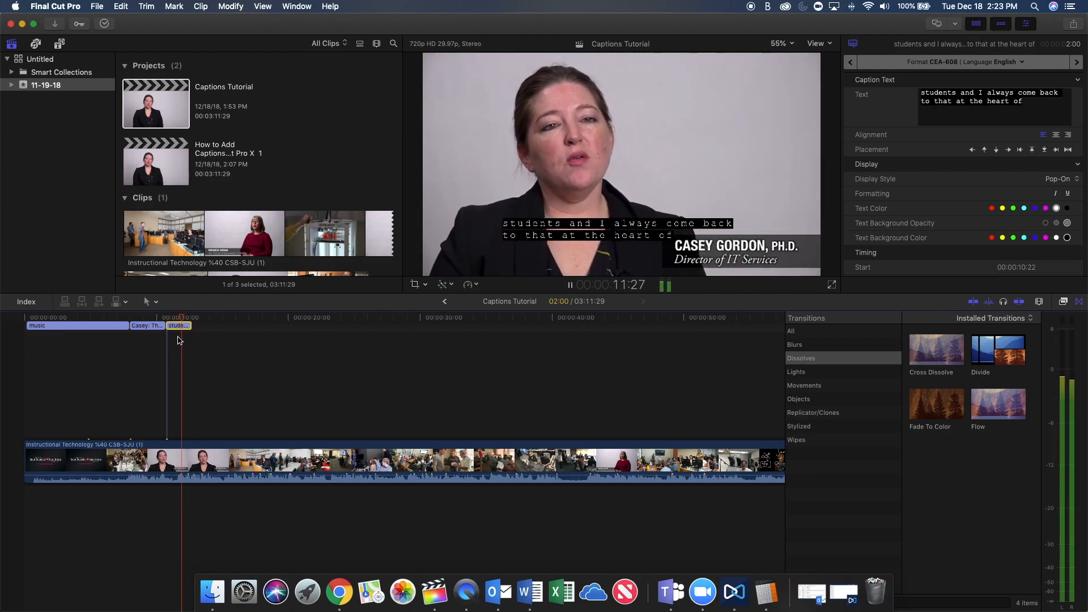
pyautogui.press('space')
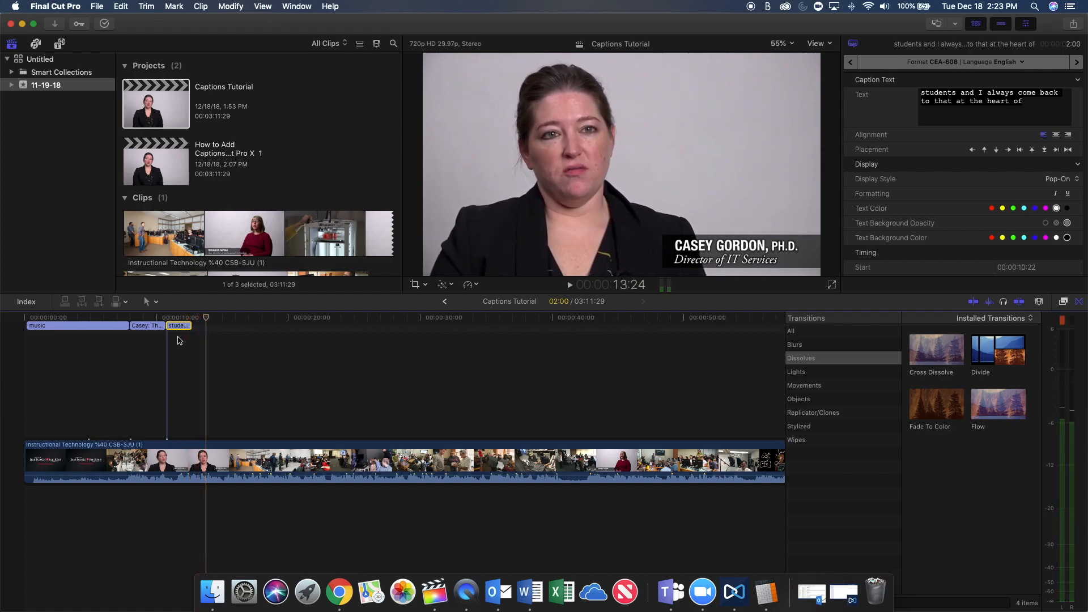
pyautogui.moveTo(191, 326); pyautogui.dragTo(205, 326)
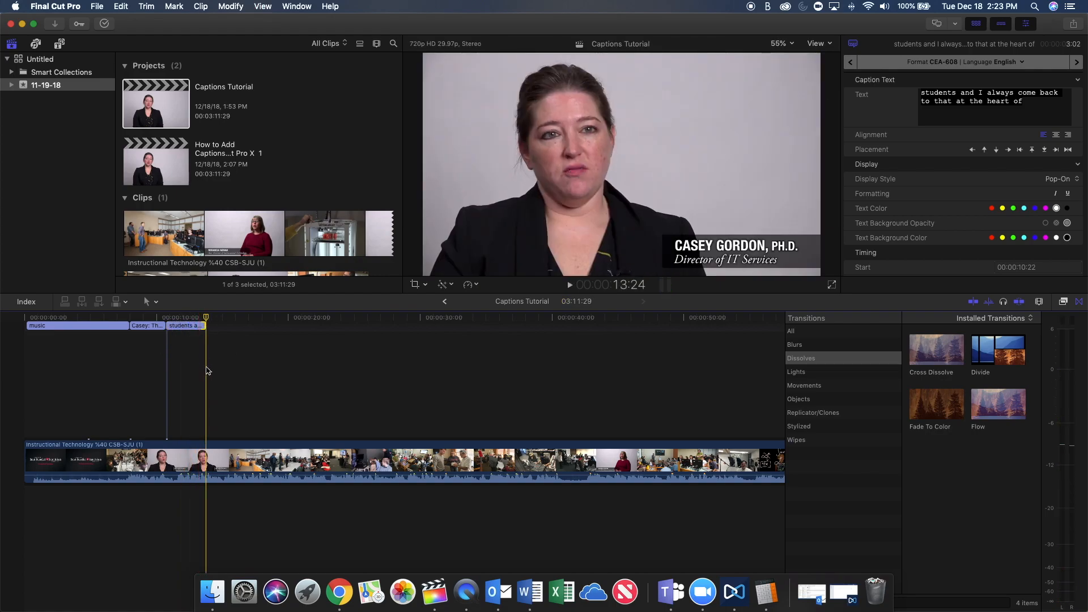
# Add a fourth caption at 00:00:13:24 with the pasted text "everything that we are doing." and play back the spoken captions.
pyautogui.hotkey('alt', 'c')
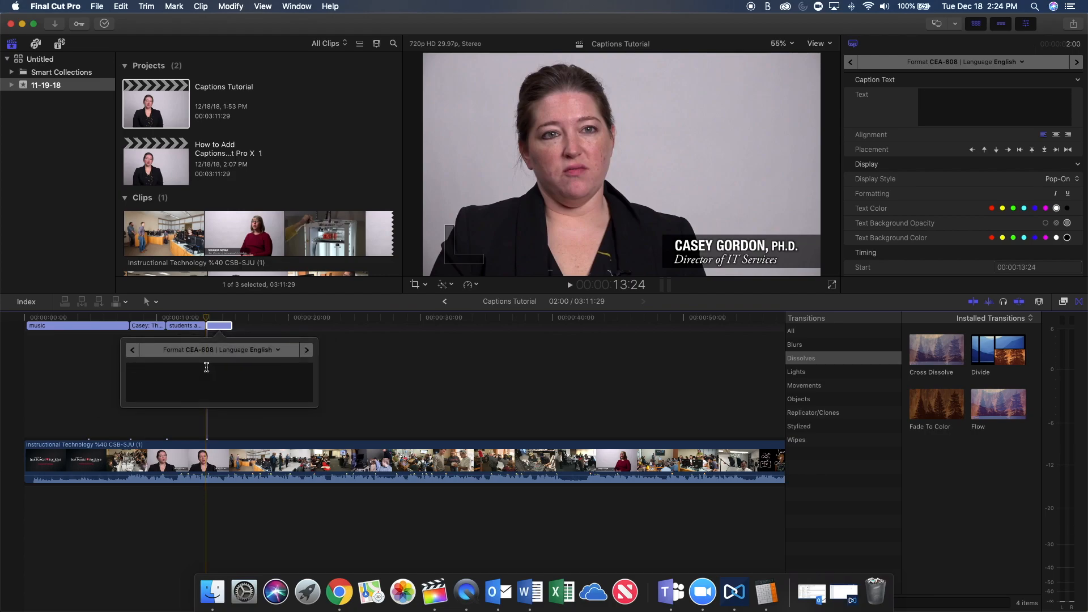
pyautogui.press('super+v')
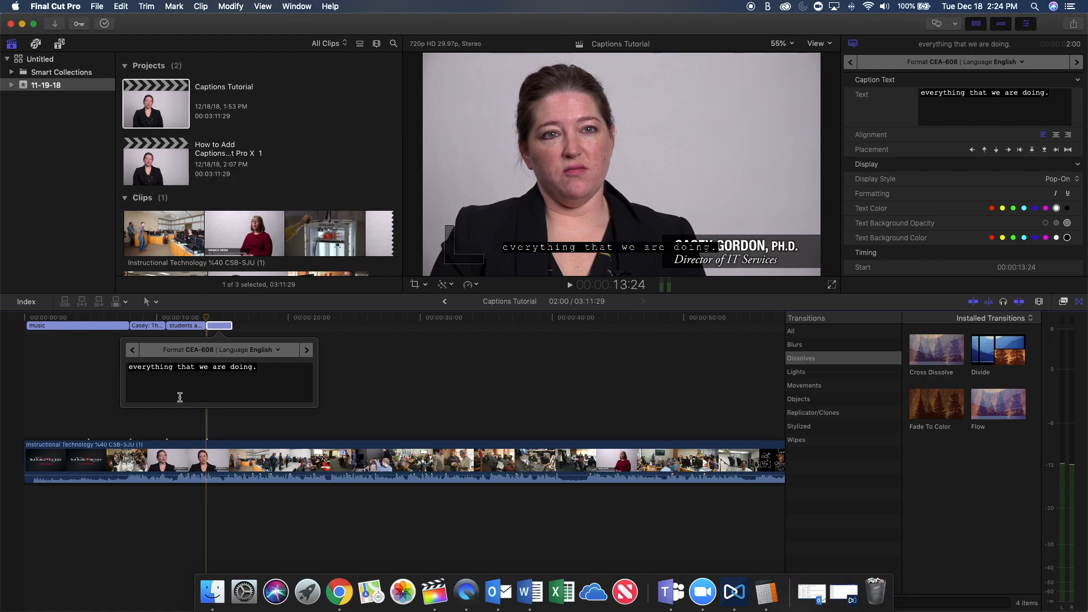
pyautogui.click(135, 413)
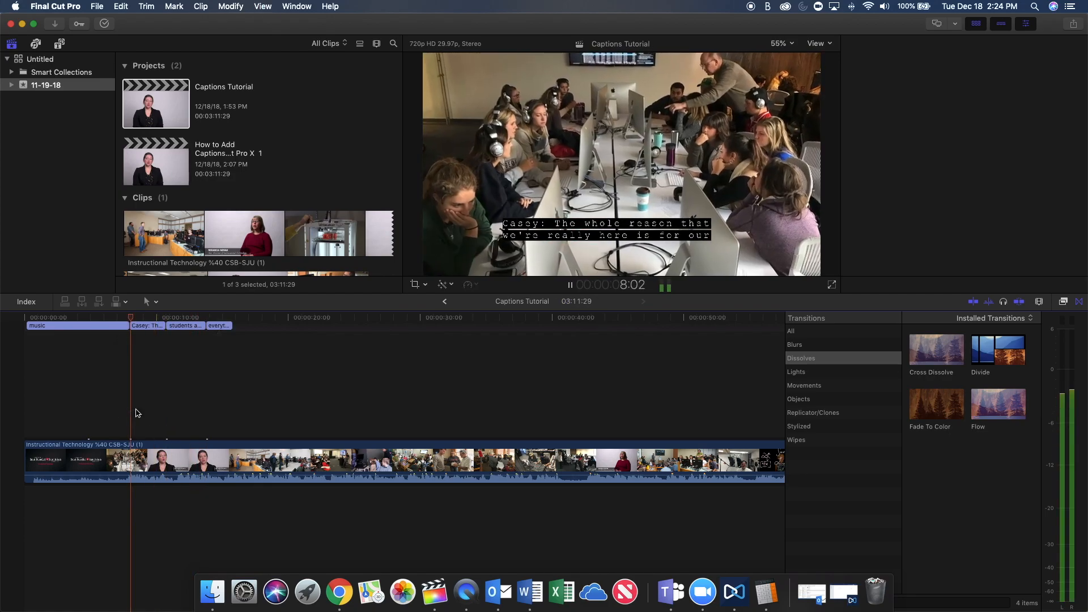
pyautogui.press('space')
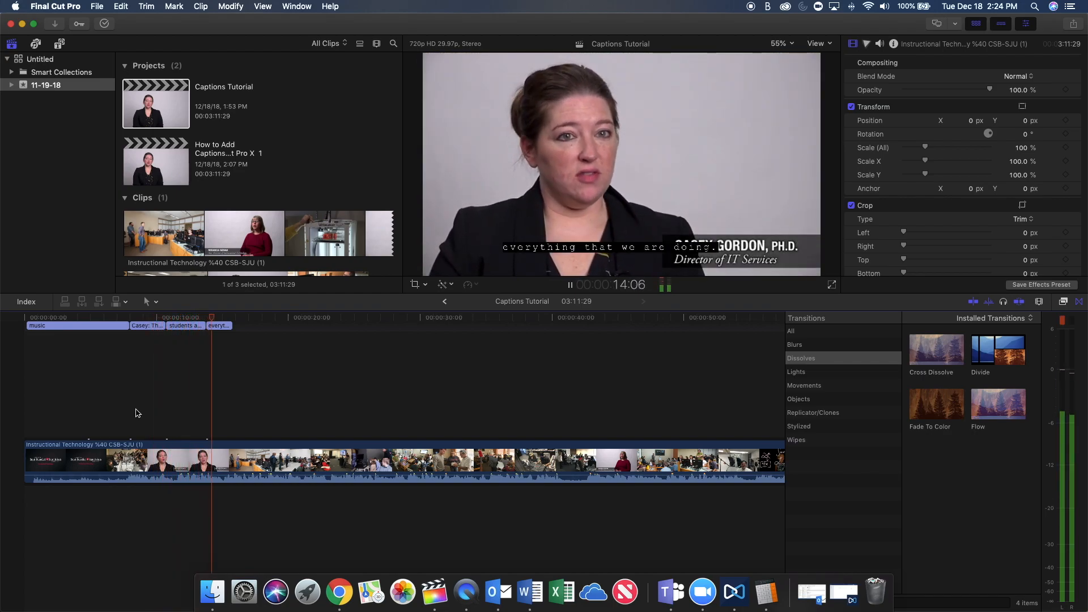
# Copy the sentence from "It becomes incredibly important" through "the real world." in the Word document and append it to the fourth caption in Final Cut Pro.
pyautogui.press('space')
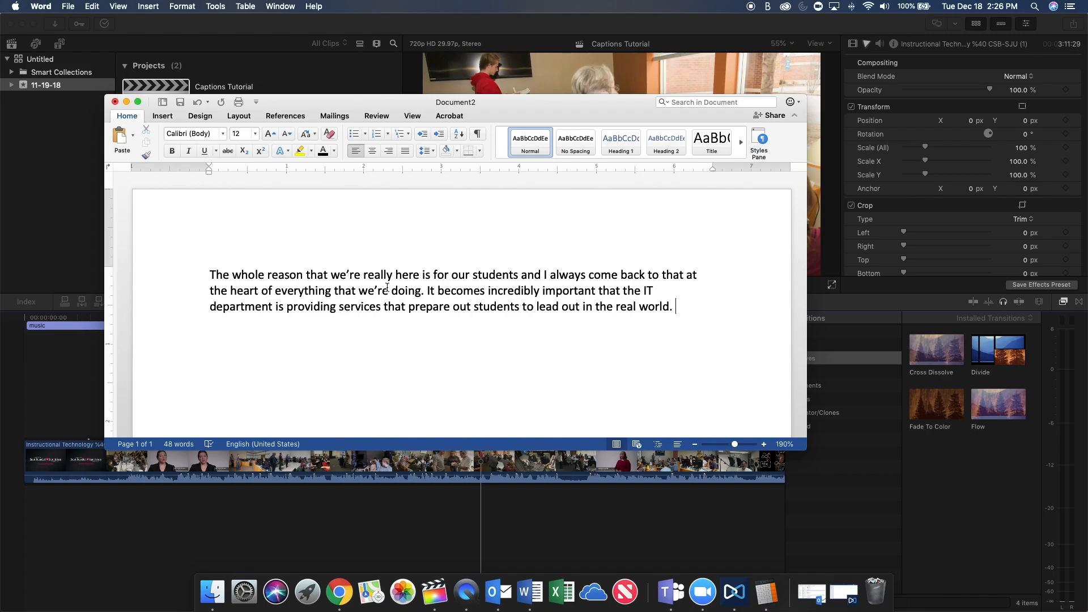
pyautogui.click(95, 358)
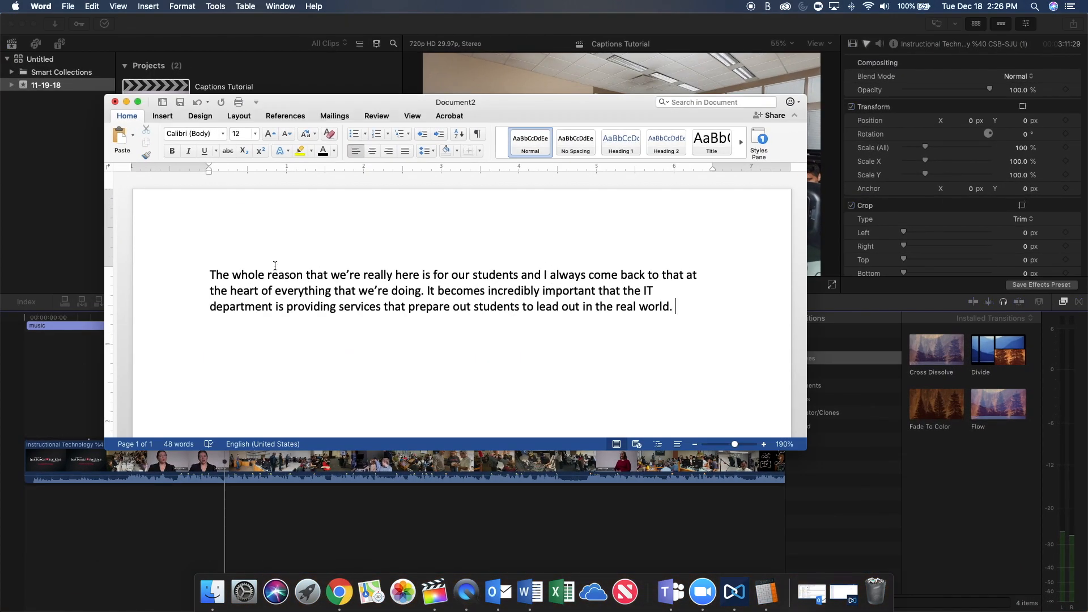
pyautogui.moveTo(275, 291); pyautogui.dragTo(674, 319)
pyautogui.press('super+c')
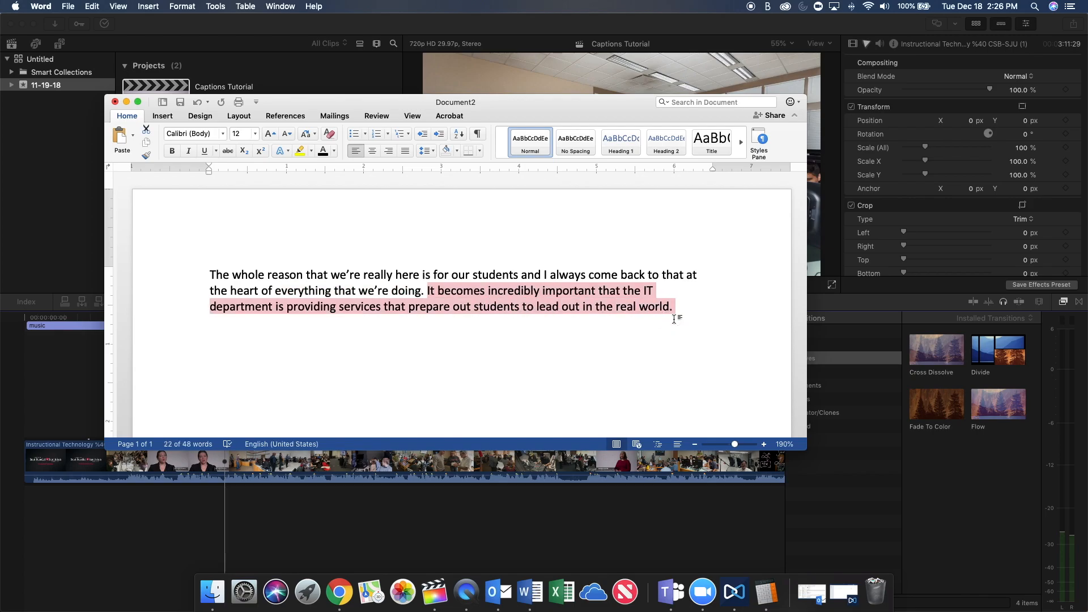
pyautogui.hotkey('ctrl', 'Up')
pyautogui.click(635, 433)
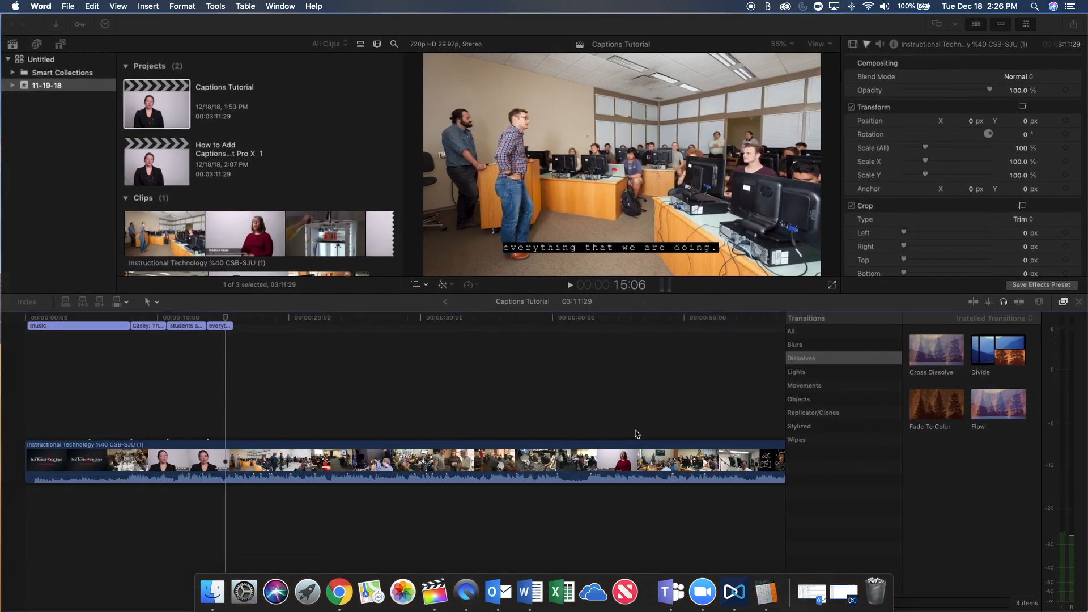
pyautogui.click(219, 325)
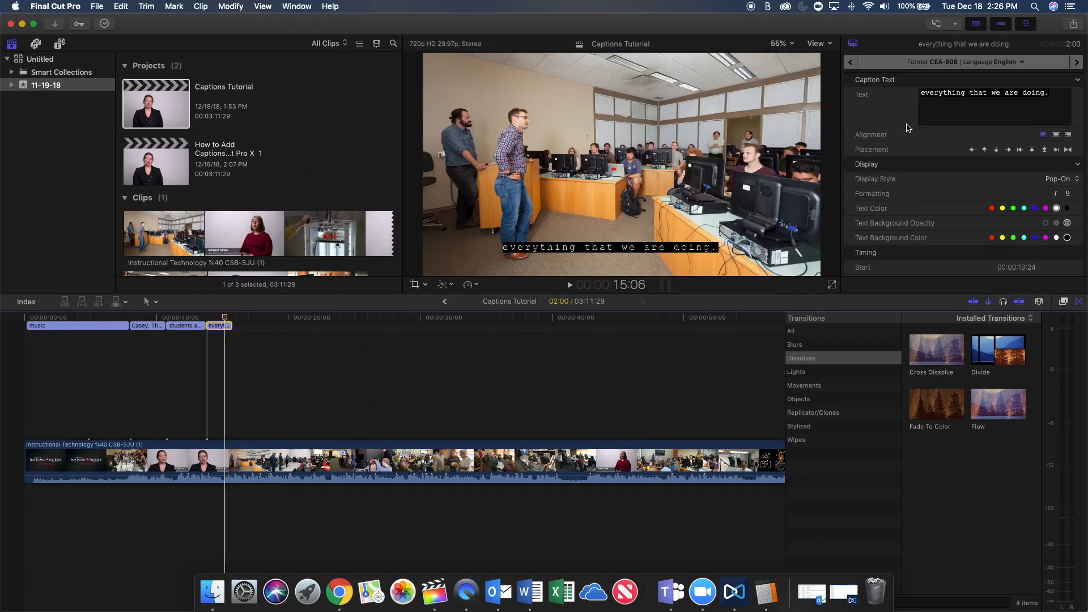
pyautogui.click(1050, 99)
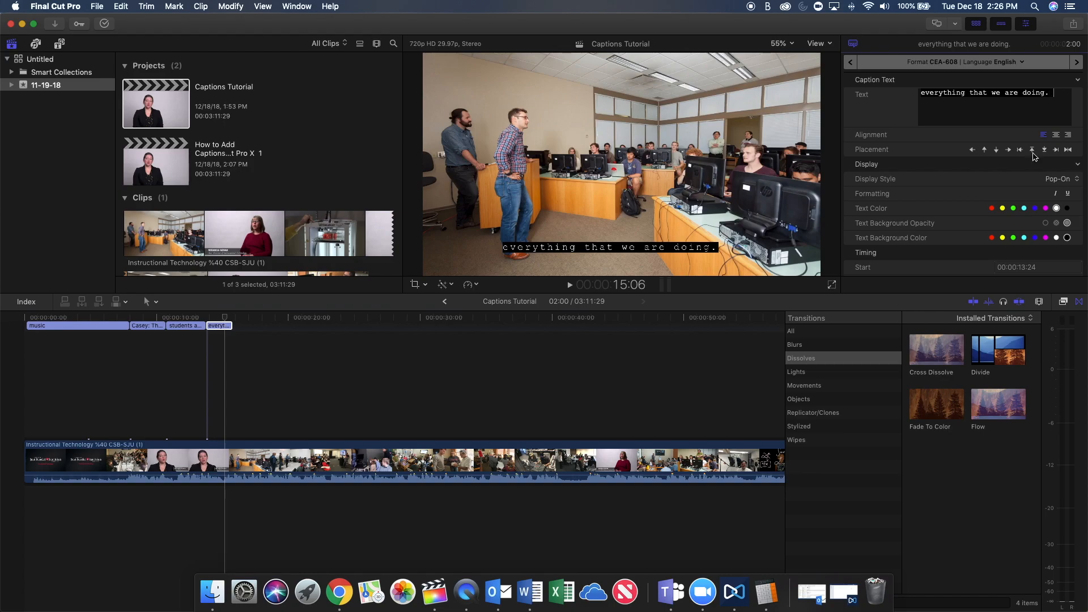
pyautogui.press('super+v')
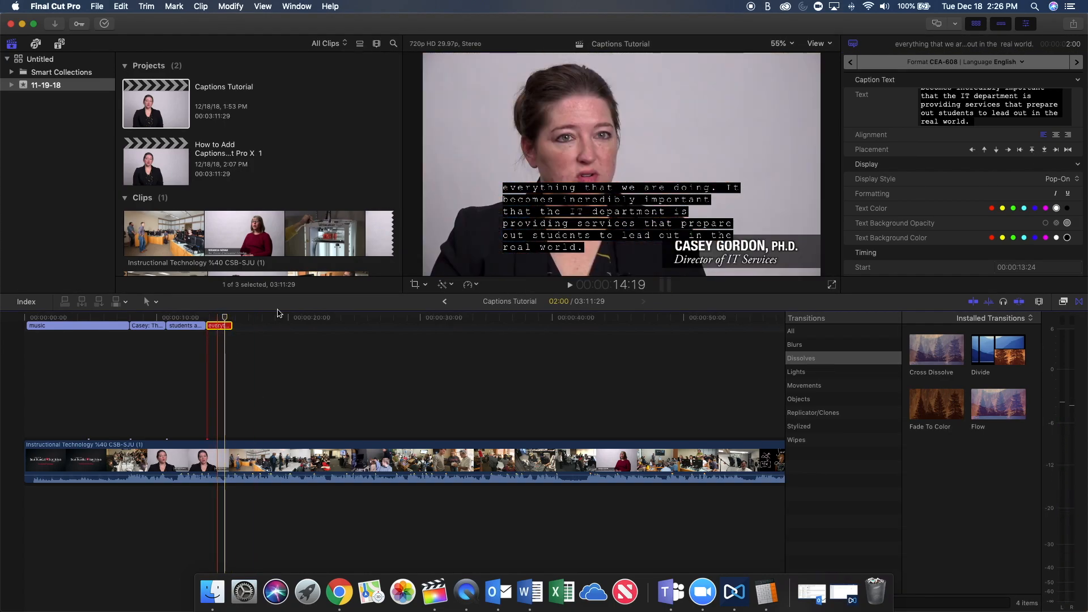
# Cut the text from "that the IT department is" onward out of the fourth caption and extend the caption's end to 00:00:16:29.
pyautogui.scroll(-3, 936, 250)
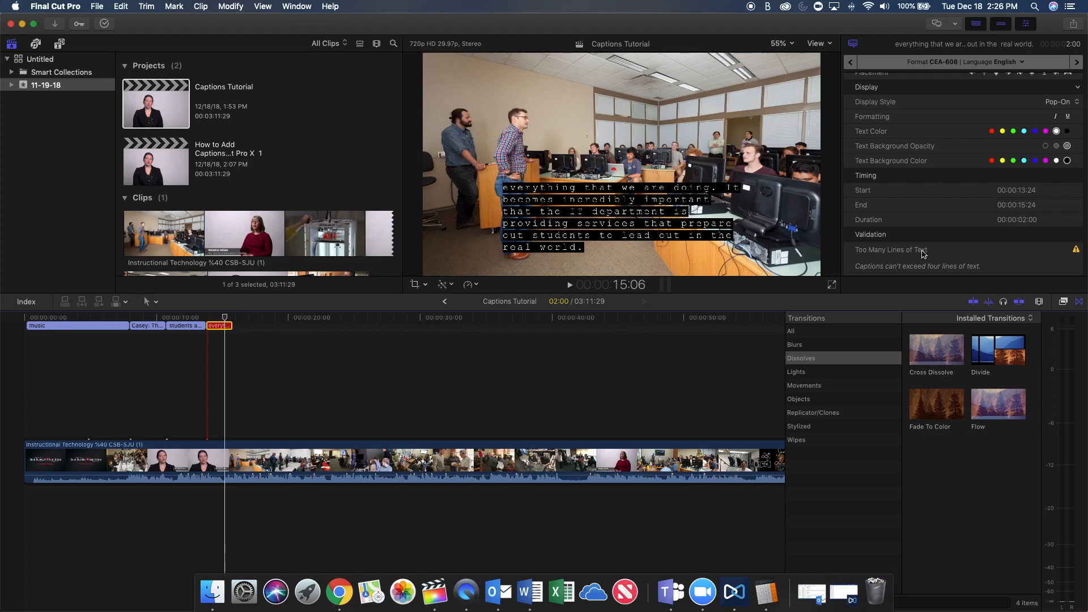
pyautogui.scroll(5, 923, 249)
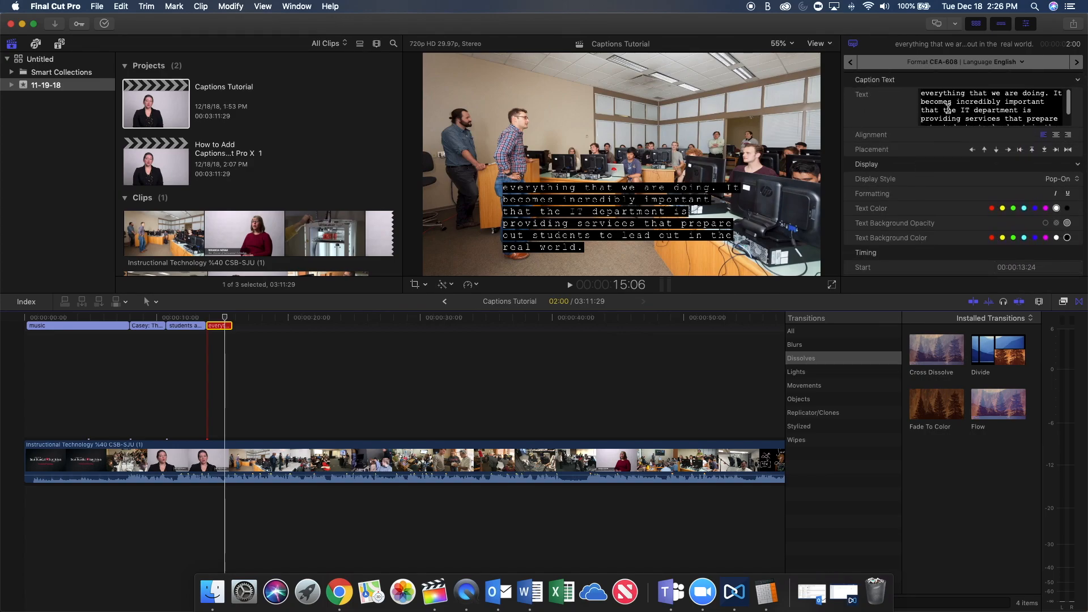
pyautogui.moveTo(917, 94); pyautogui.dragTo(1065, 142)
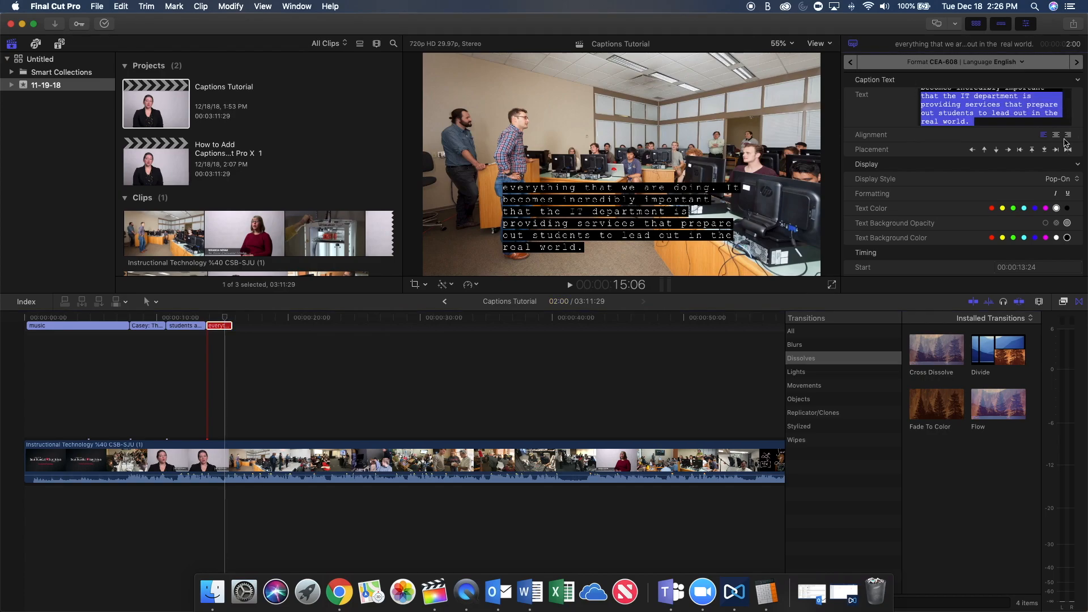
pyautogui.press('super+x')
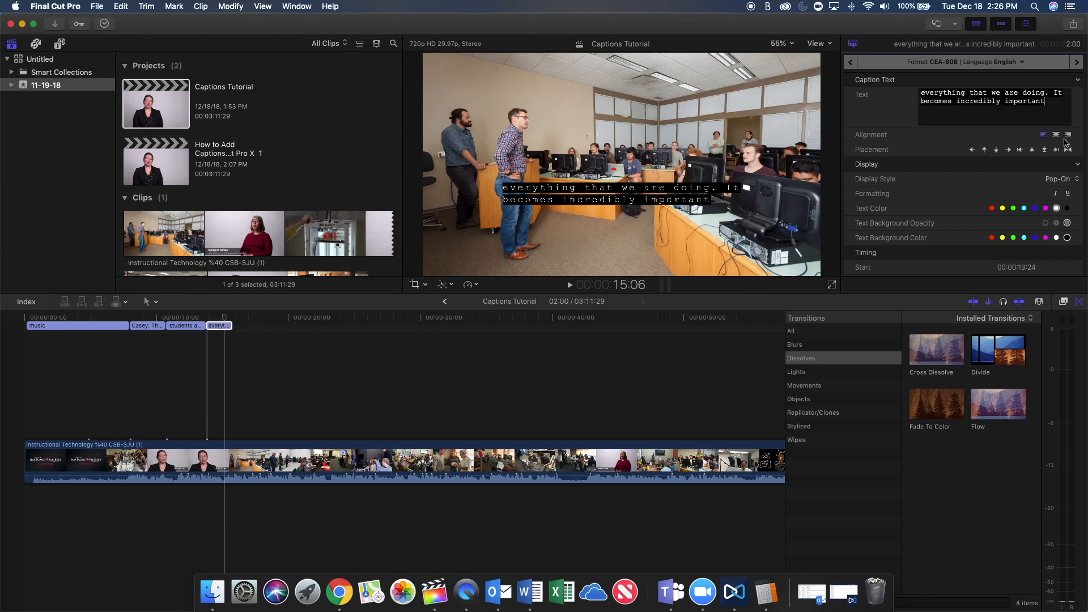
pyautogui.moveTo(231, 325); pyautogui.dragTo(246, 331)
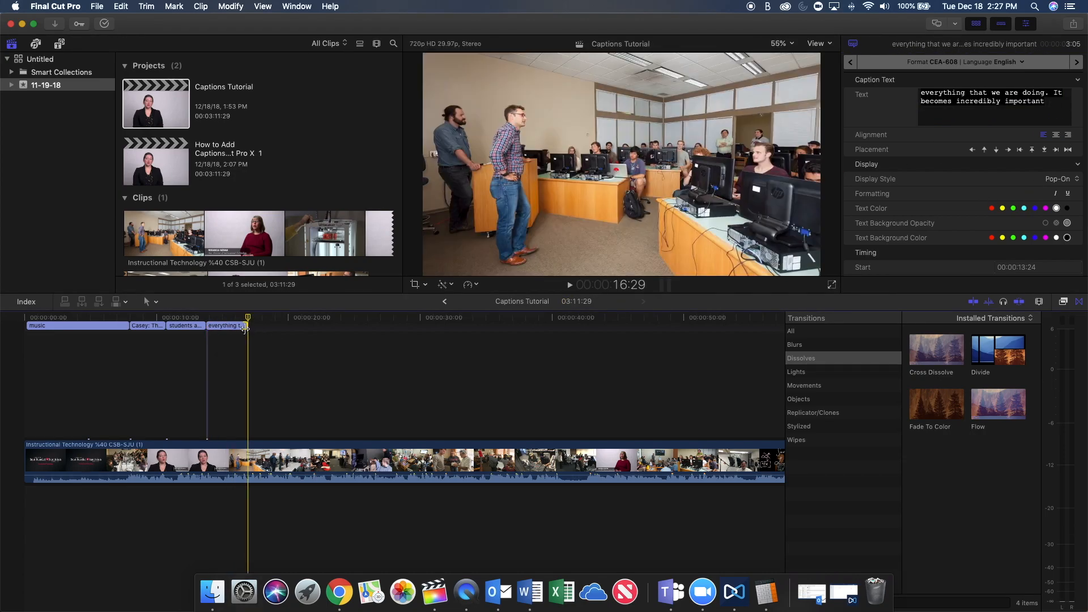
# Add a fifth caption at 00:00:16:29 with the text "that the IT department is providing services that prepare", removing the rest of the pasted text.
pyautogui.hotkey('alt', 'c')
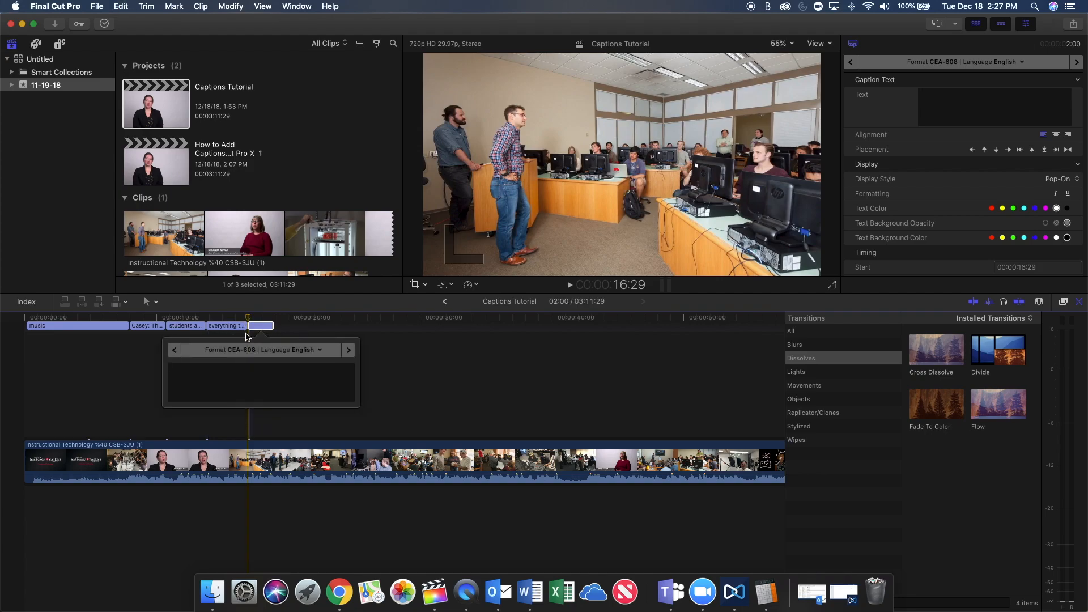
pyautogui.press('super+v')
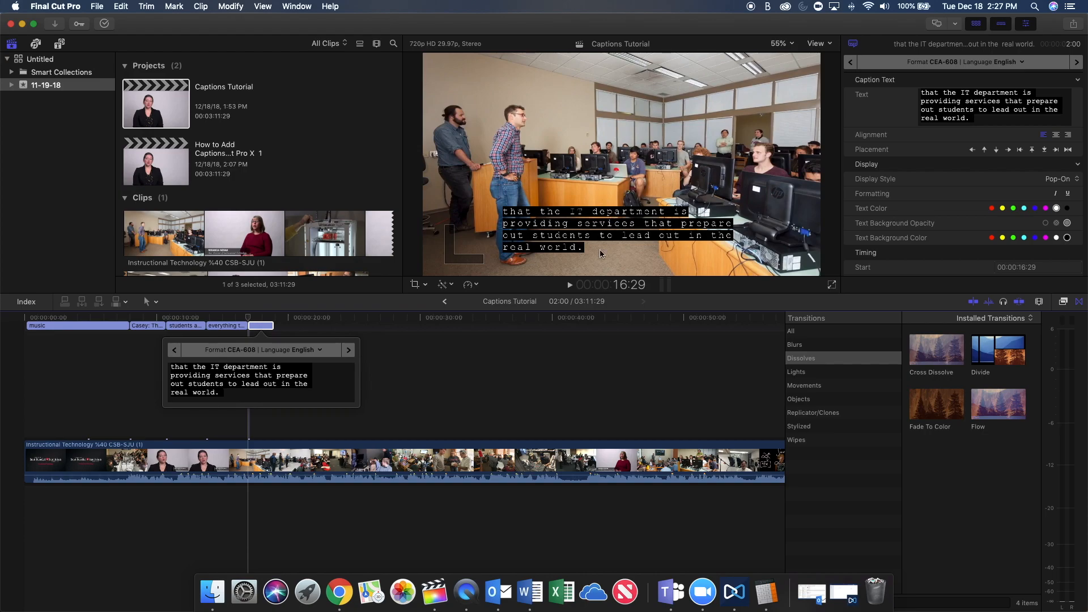
pyautogui.moveTo(920, 109); pyautogui.dragTo(998, 133)
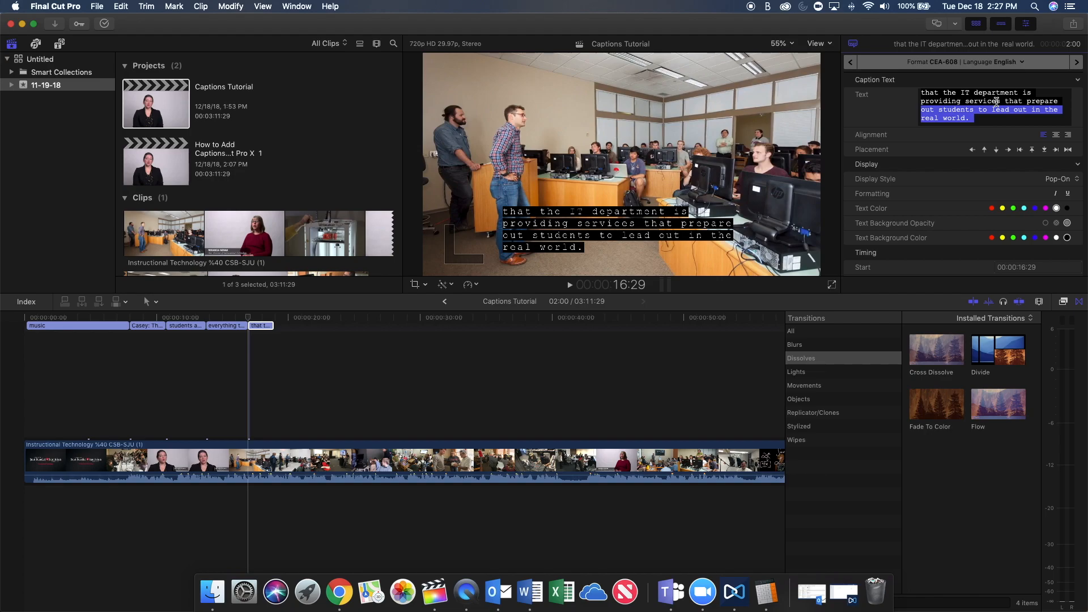
pyautogui.press('BackSpace')
# Add a sixth caption at 00:00:20:26 with the text "out students to lead out in the real world.".
pyautogui.click(300, 358)
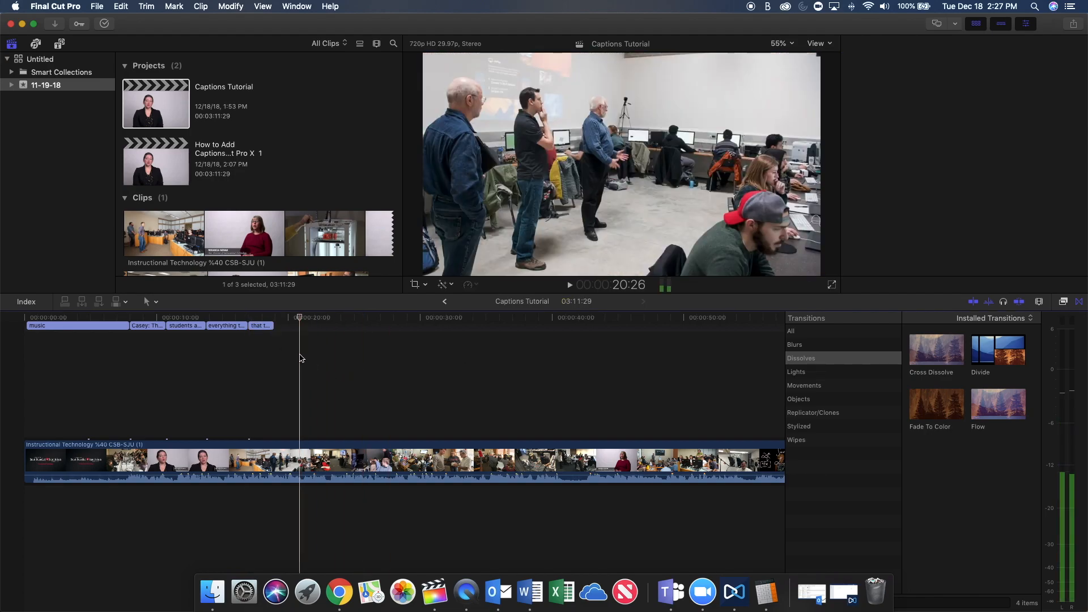
pyautogui.hotkey('alt', 'c')
pyautogui.write('√')
pyautogui.press('BackSpace')
pyautogui.press('super+v')
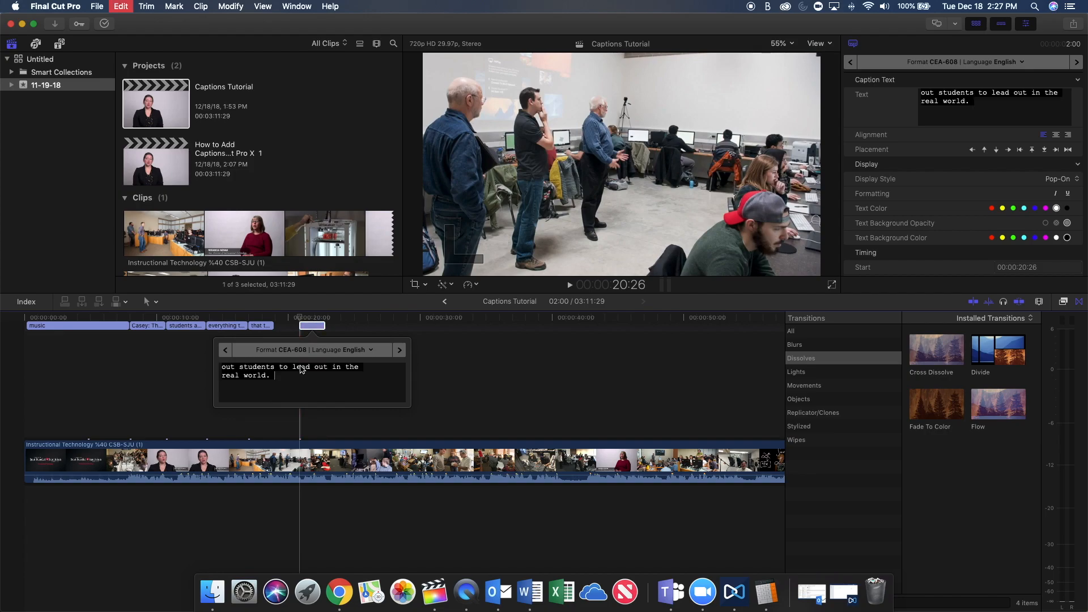
# Listen to the passage, extend the fifth caption's end to 00:00:20:03 and start the sixth caption there.
pyautogui.click(197, 348)
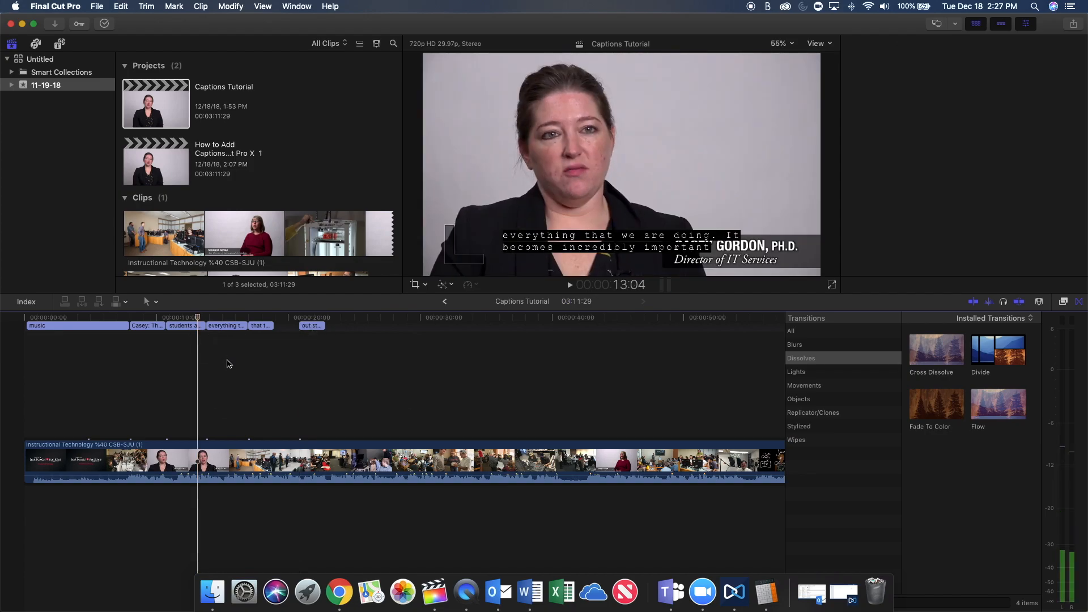
pyautogui.press('space')
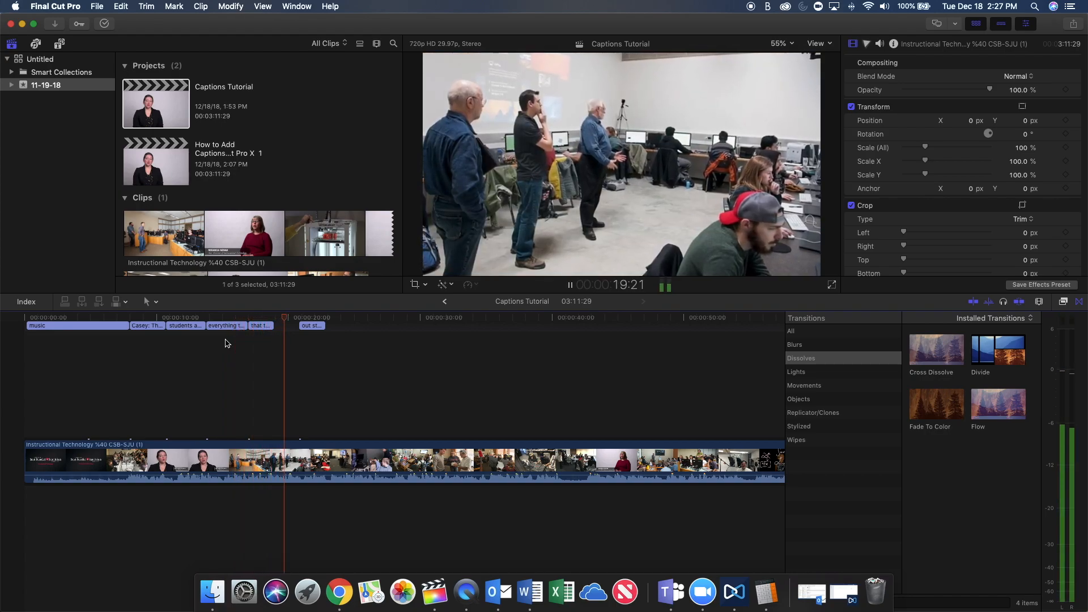
pyautogui.press('space')
pyautogui.moveTo(274, 326); pyautogui.dragTo(302, 328)
# Correct "out students" to "our students" in the sixth caption and extend the caption's end to 00:00:23:04 to match the speech.
pyautogui.click(311, 326)
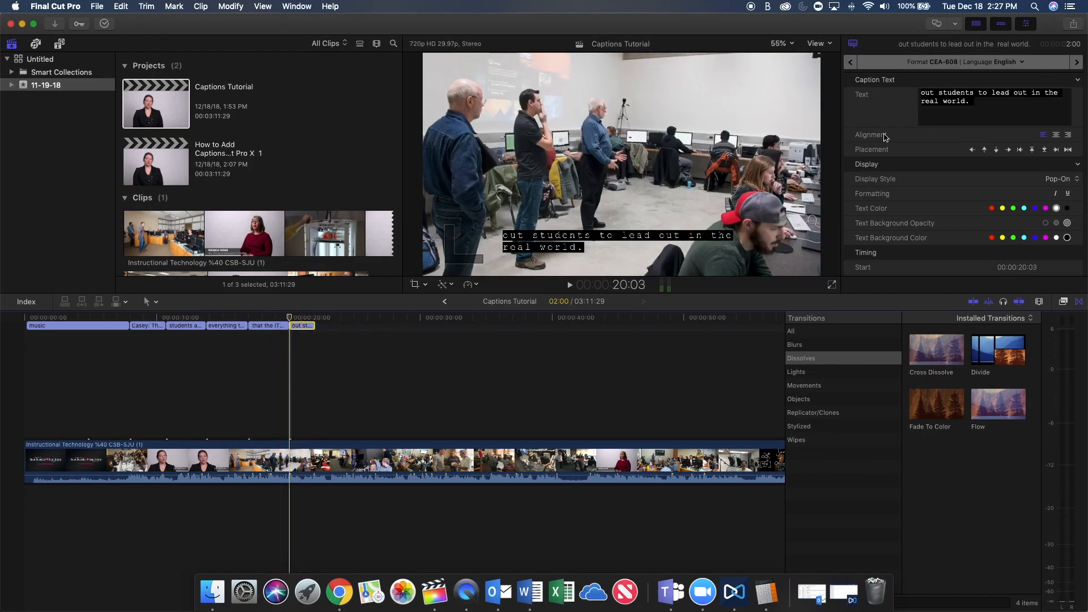
pyautogui.click(933, 95)
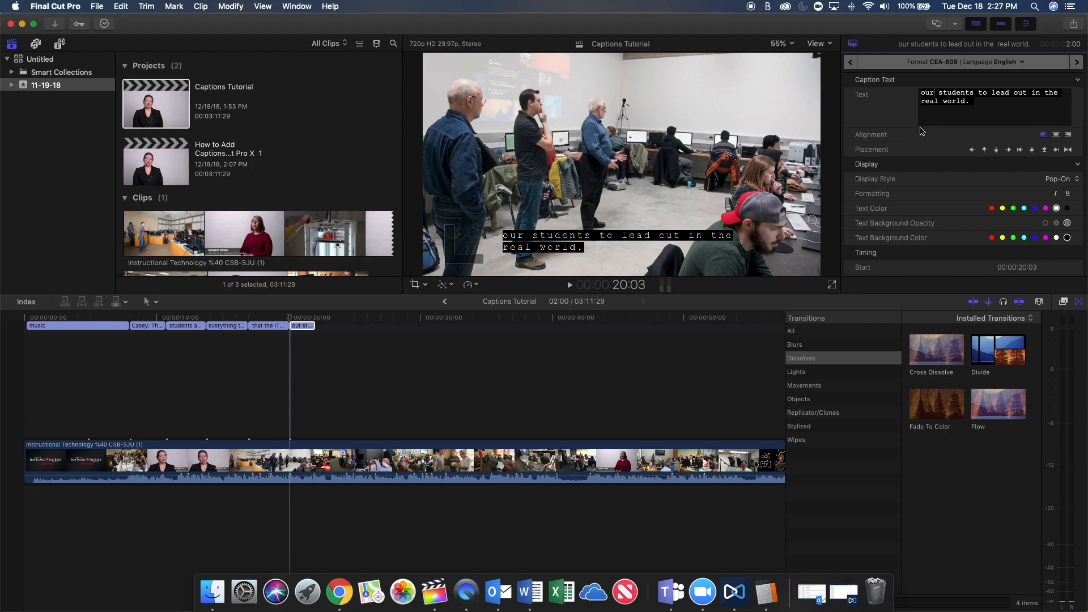
pyautogui.hotkey('shift', '/')
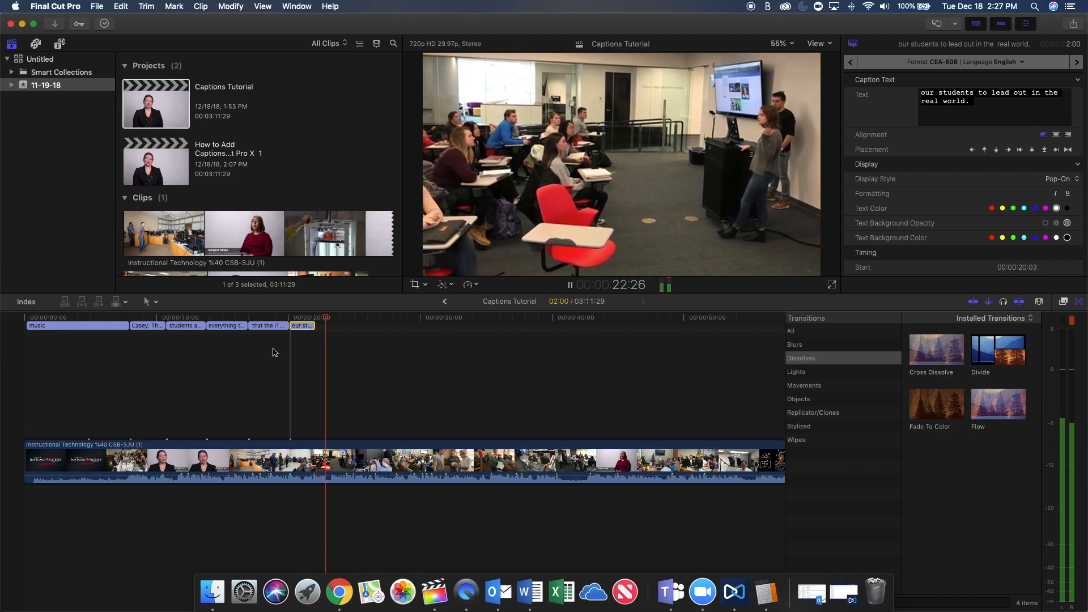
pyautogui.moveTo(314, 326); pyautogui.dragTo(327, 325)
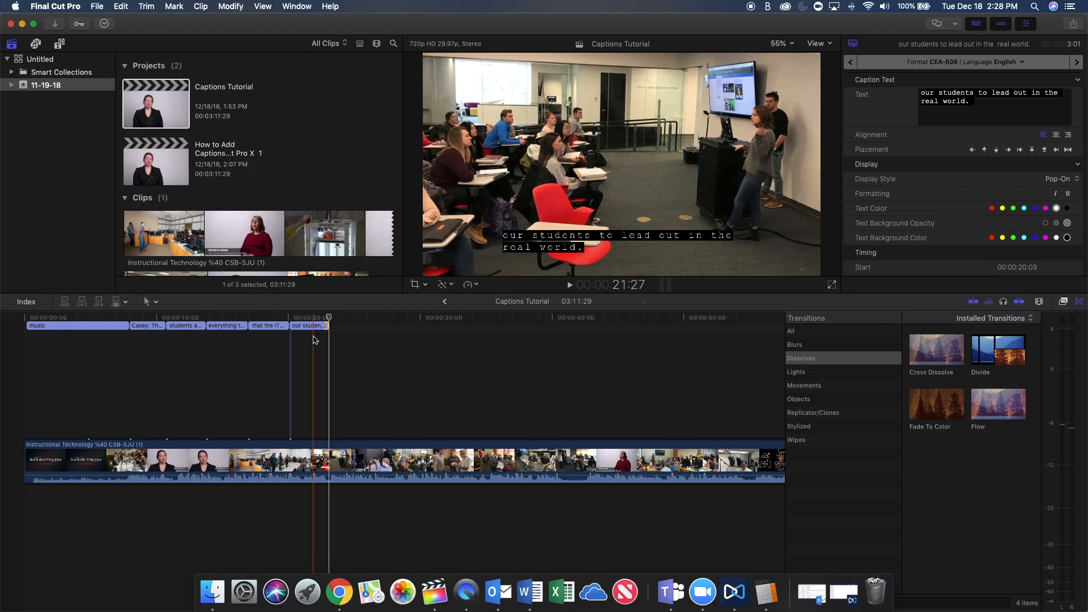
# Delete all six captions from the timeline.
pyautogui.moveTo(314, 340); pyautogui.dragTo(104, 329)
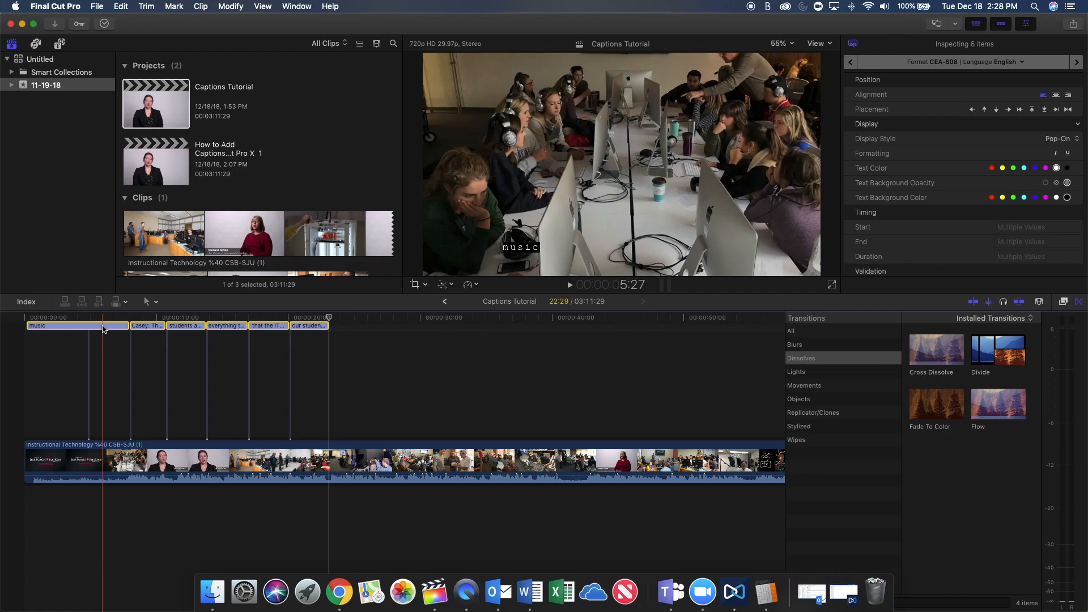
pyautogui.press('Delete')
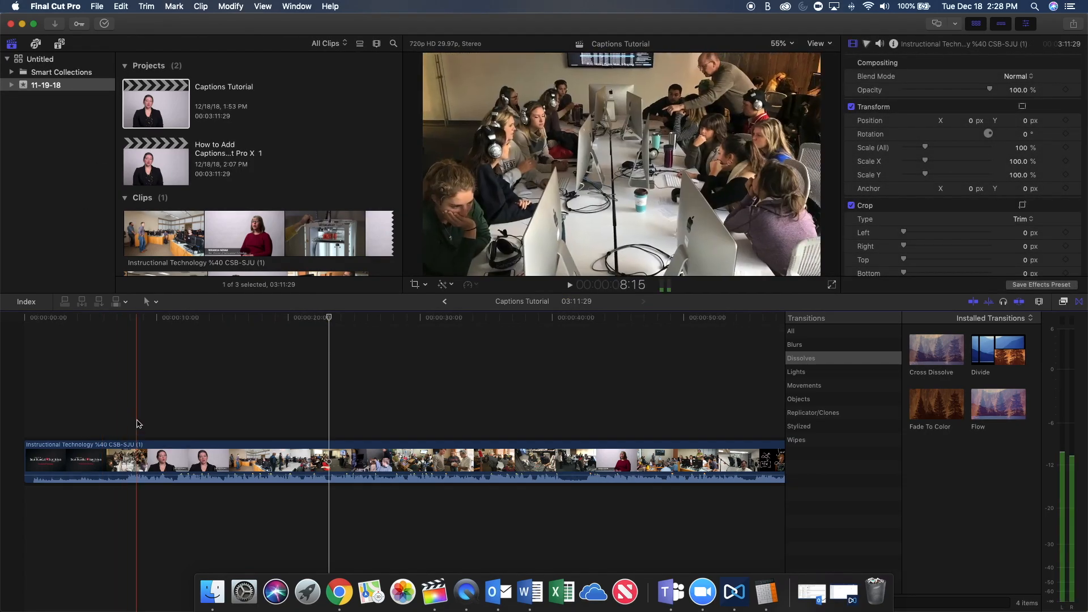
# Import the captions file "Caption Tutorial - CEA-608 - English.scc" from the Desktop as CEA-608 English with Absolute insertion time.
pyautogui.click(98, 6)
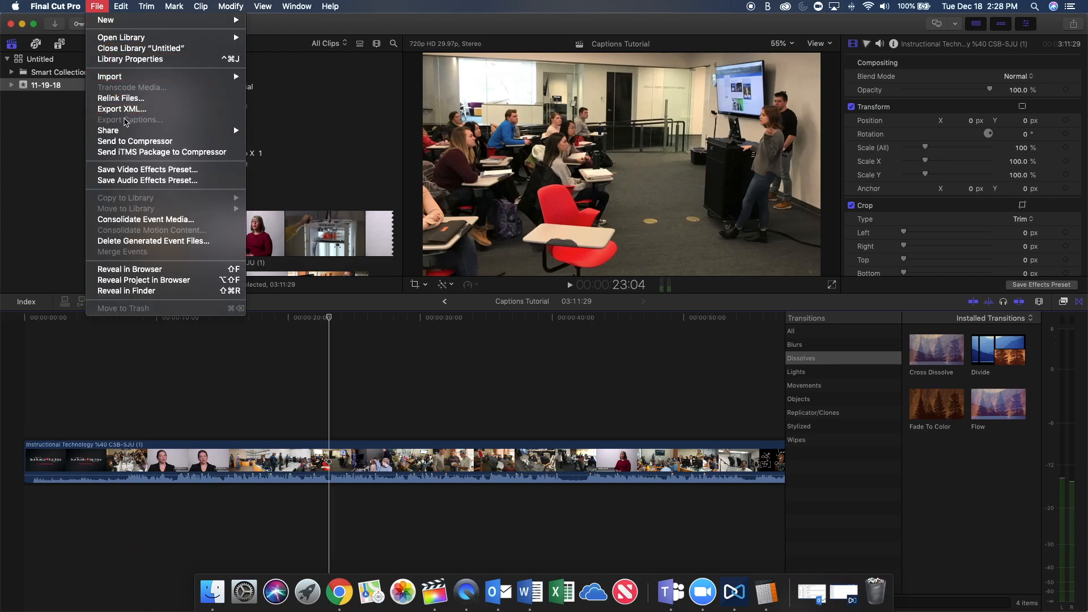
pyautogui.moveTo(142, 77)
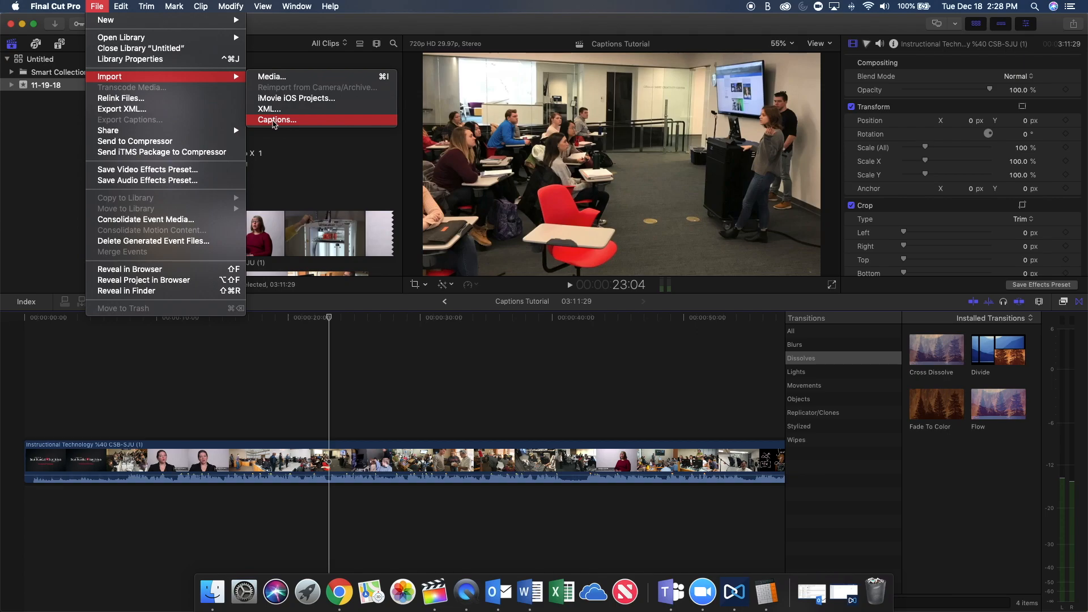
pyautogui.click(273, 121)
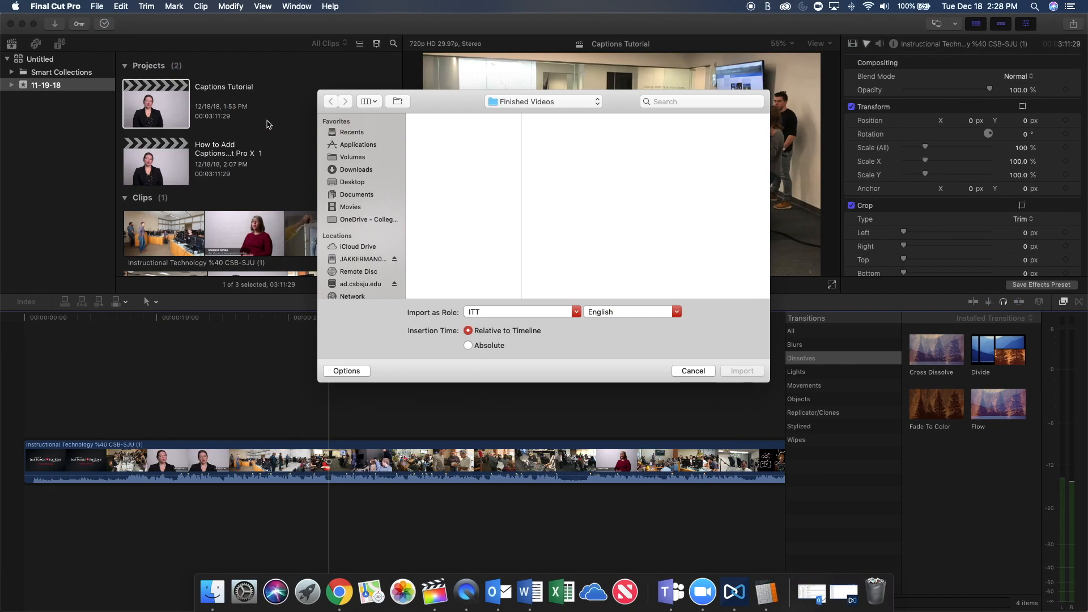
pyautogui.click(352, 181)
pyautogui.click(448, 150)
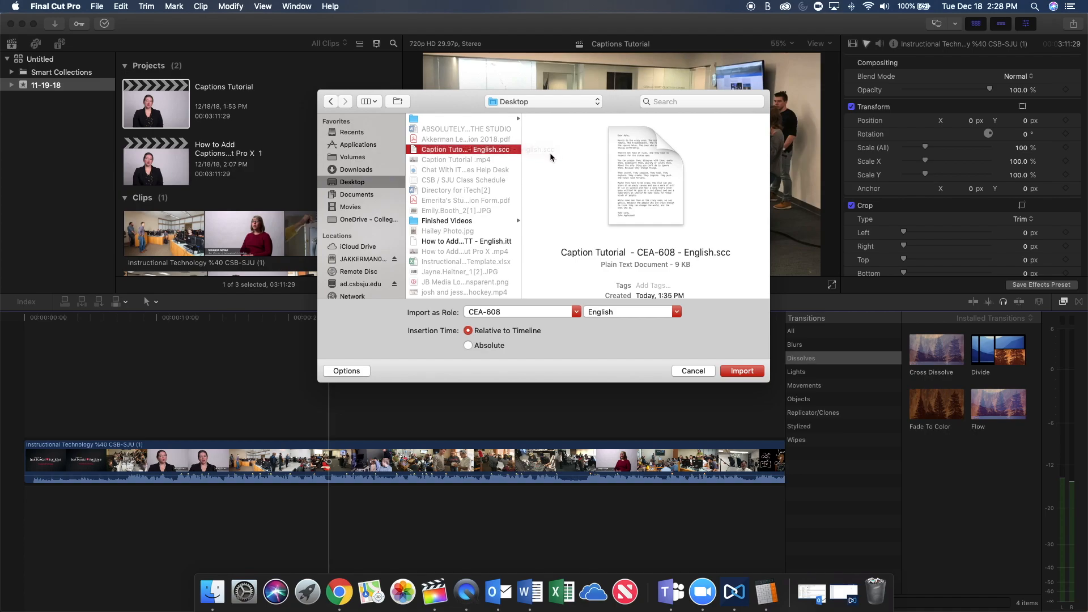
pyautogui.click(468, 345)
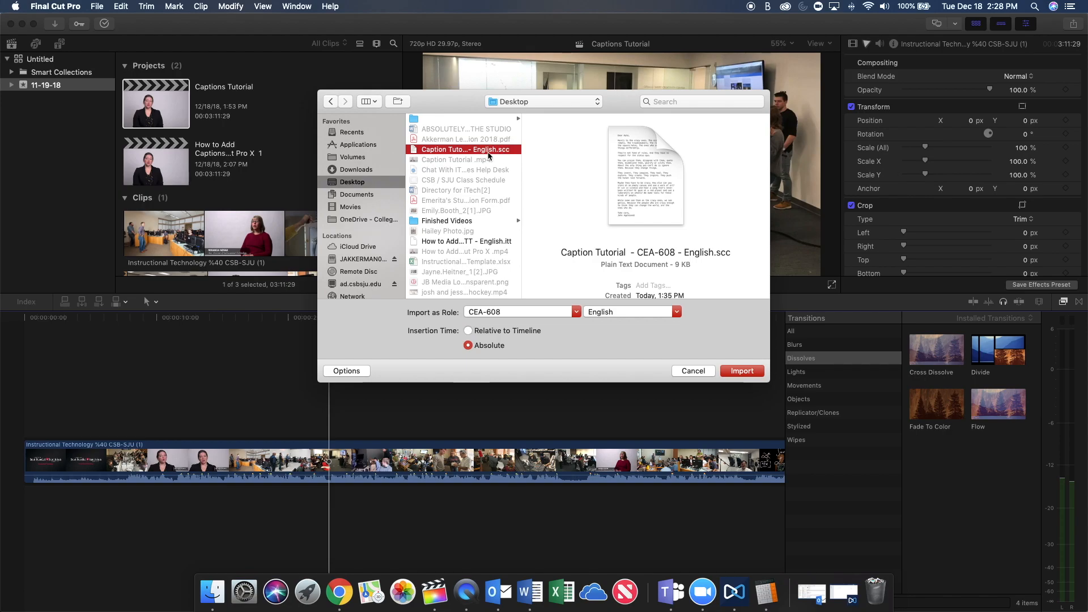
pyautogui.click(742, 371)
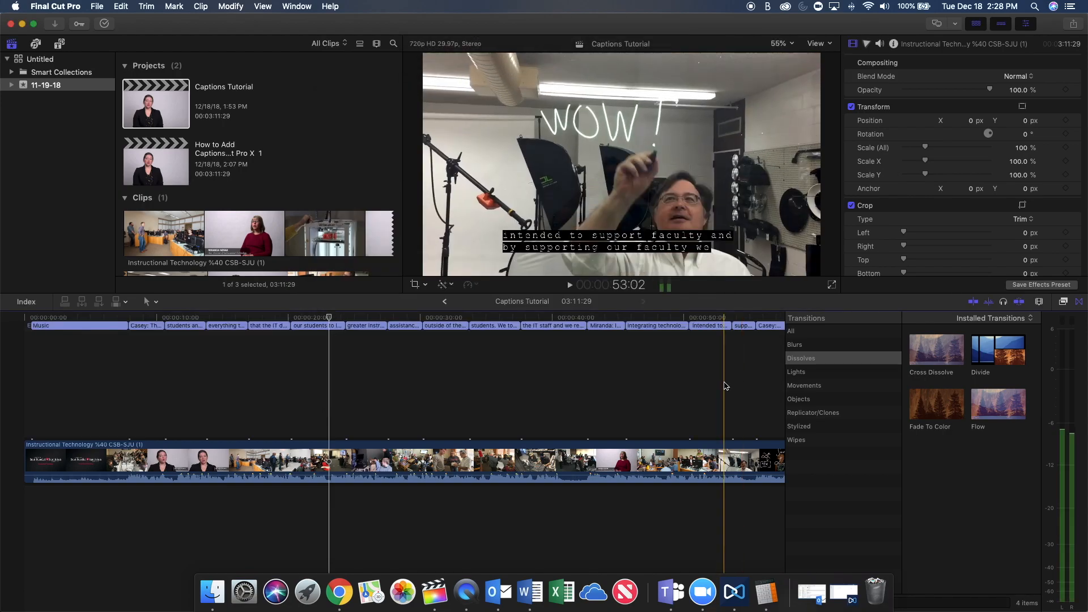
# Review the imported captions along the whole timeline and play them back from about 00:00:35:12 to check their timing.
pyautogui.press('super+minus')
pyautogui.press('super+minus')
pyautogui.press('super+minus')
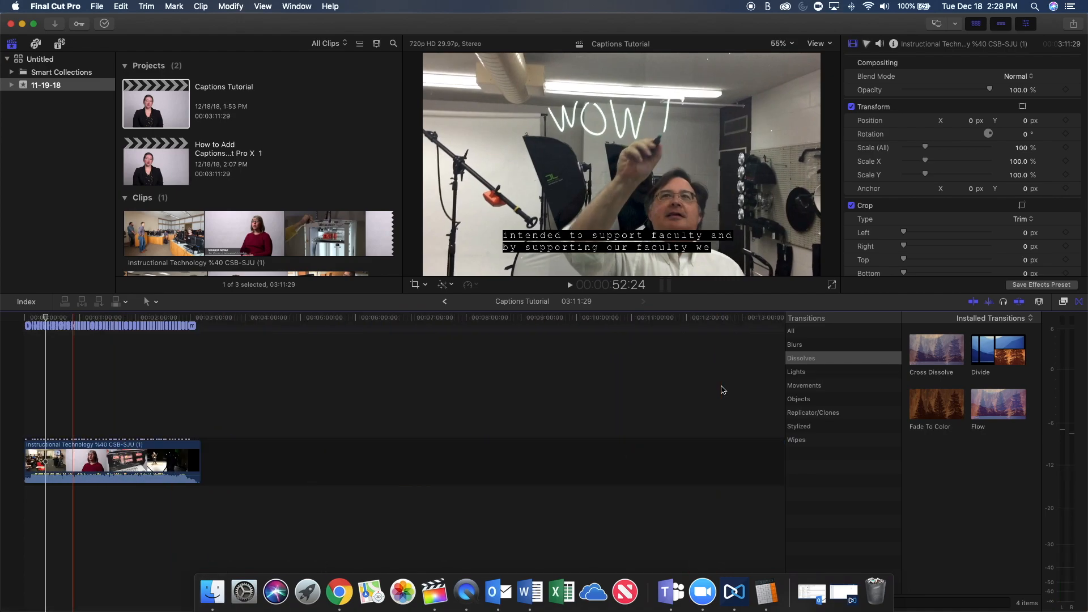
pyautogui.press('super+equal')
pyautogui.press('super+equal')
pyautogui.press('super+equal')
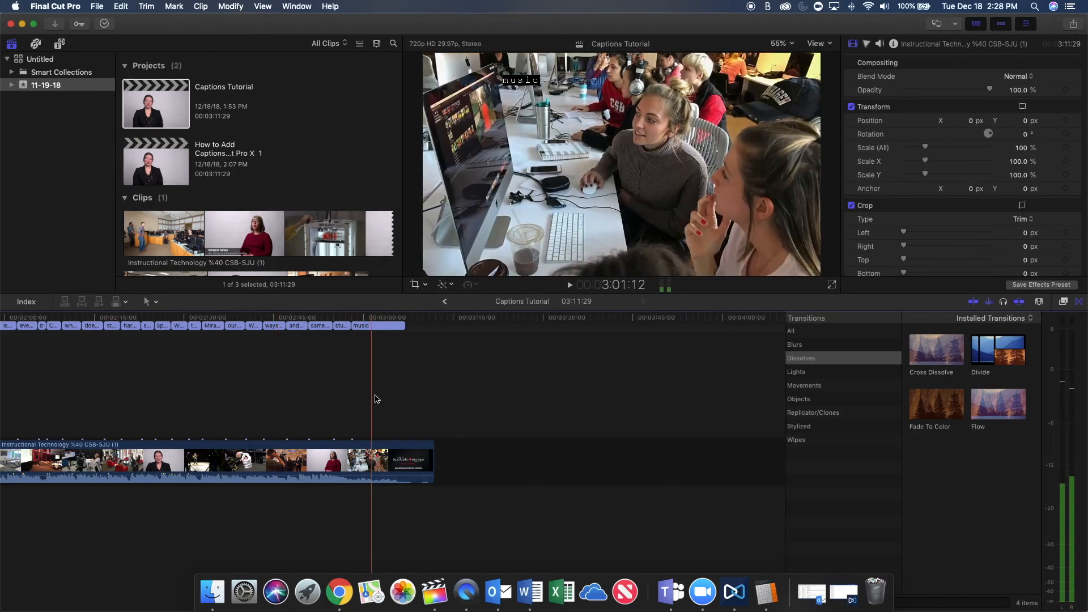
pyautogui.hscroll(-10, 181, 374)
pyautogui.hscroll(-4, 180, 373)
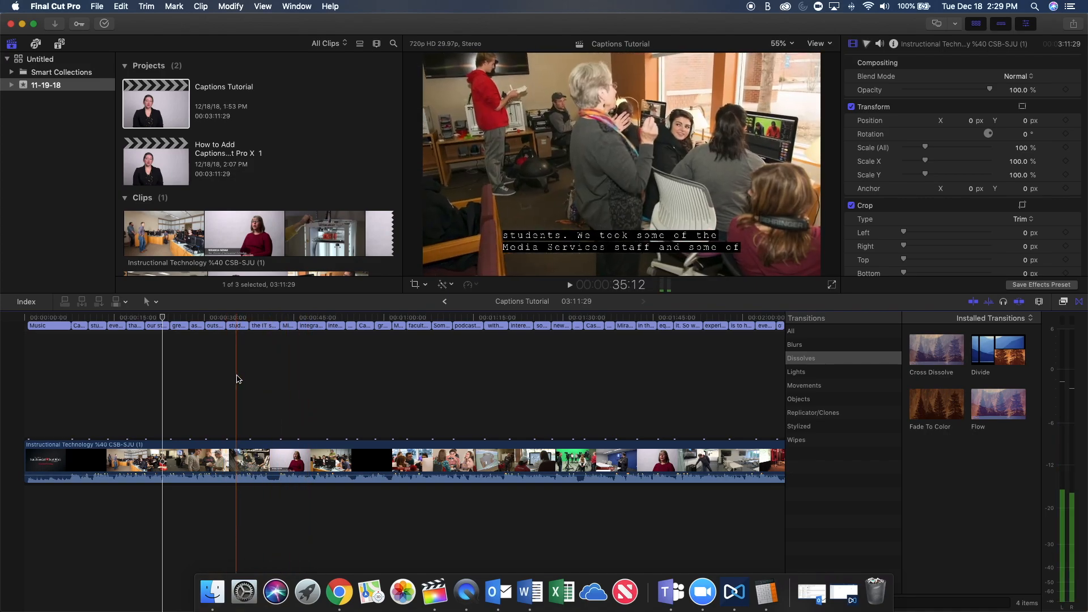
pyautogui.click(237, 378)
pyautogui.press('space')
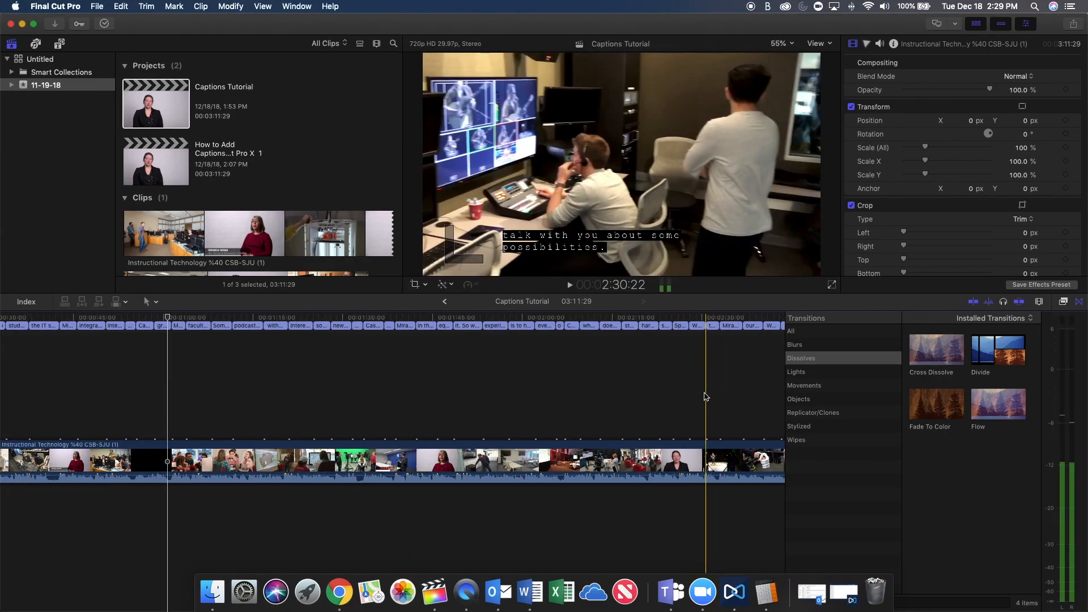
# Select the caption at 00:00:07:27 ("The whole reason that we're really here is for our") and move it to the bottom of the frame.
pyautogui.click(549, 369)
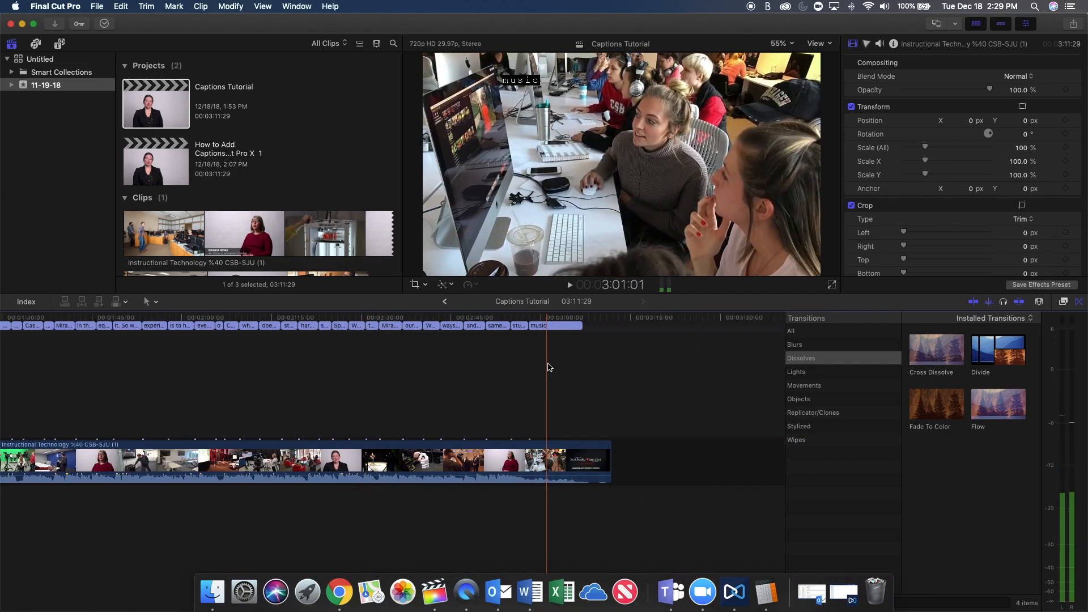
pyautogui.click(660, 387)
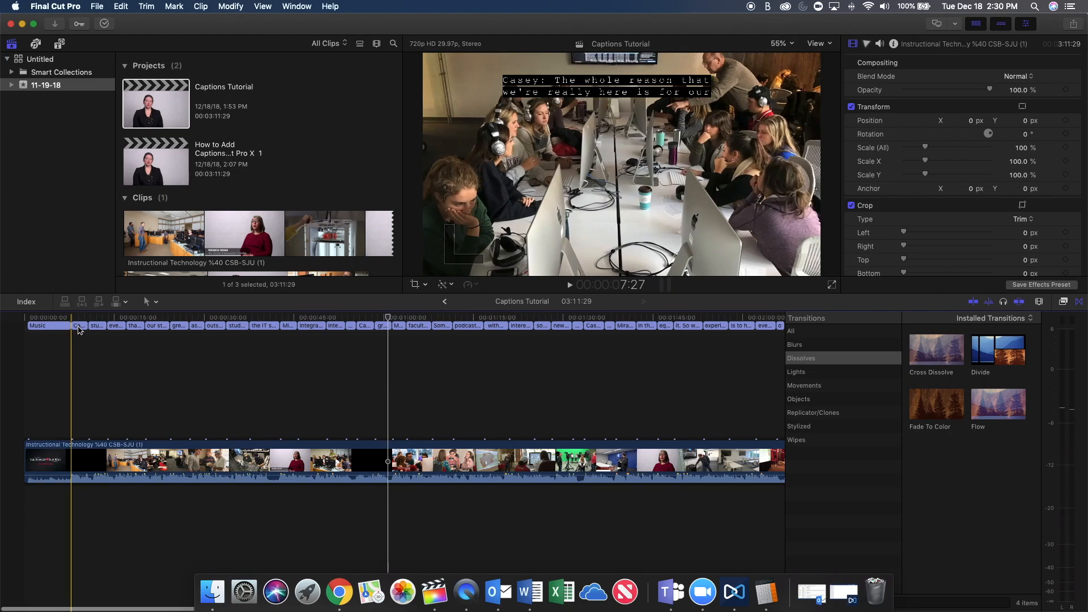
pyautogui.click(81, 326)
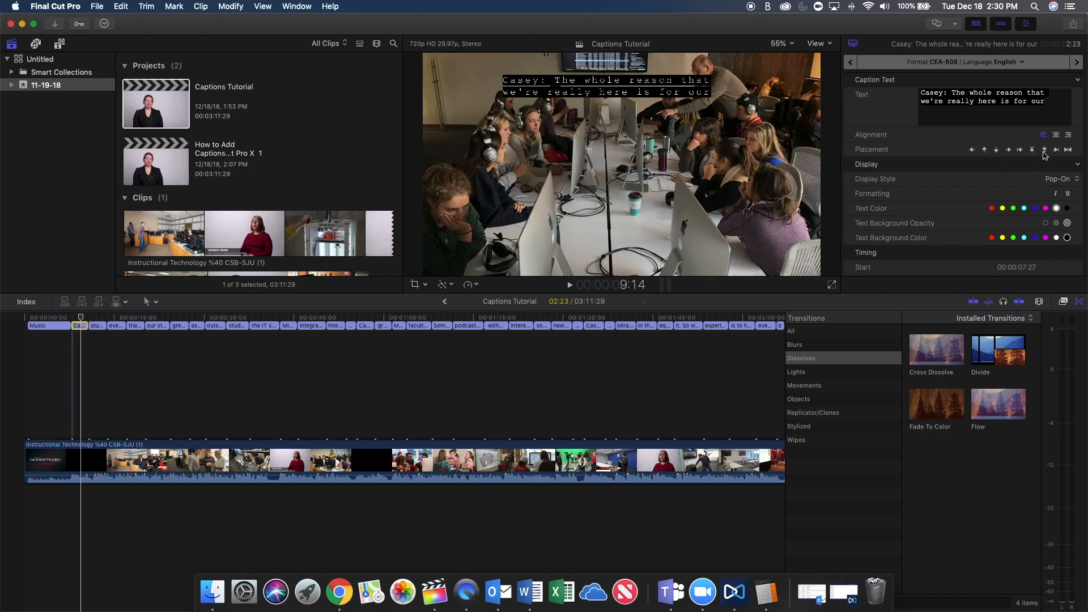
pyautogui.click(1044, 152)
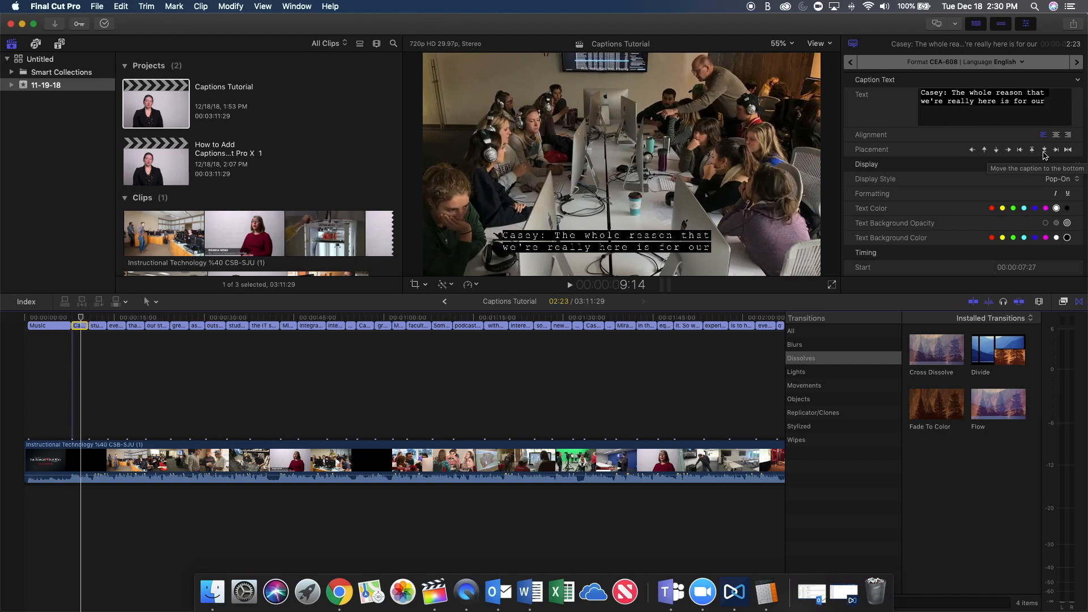
# Try other placements for the selected caption: nudge it up to mid-frame, back down, and move it to the top.
pyautogui.click(985, 151)
pyautogui.click(985, 151)
pyautogui.click(985, 151)
pyautogui.click(985, 150)
pyautogui.click(985, 151)
pyautogui.click(985, 151)
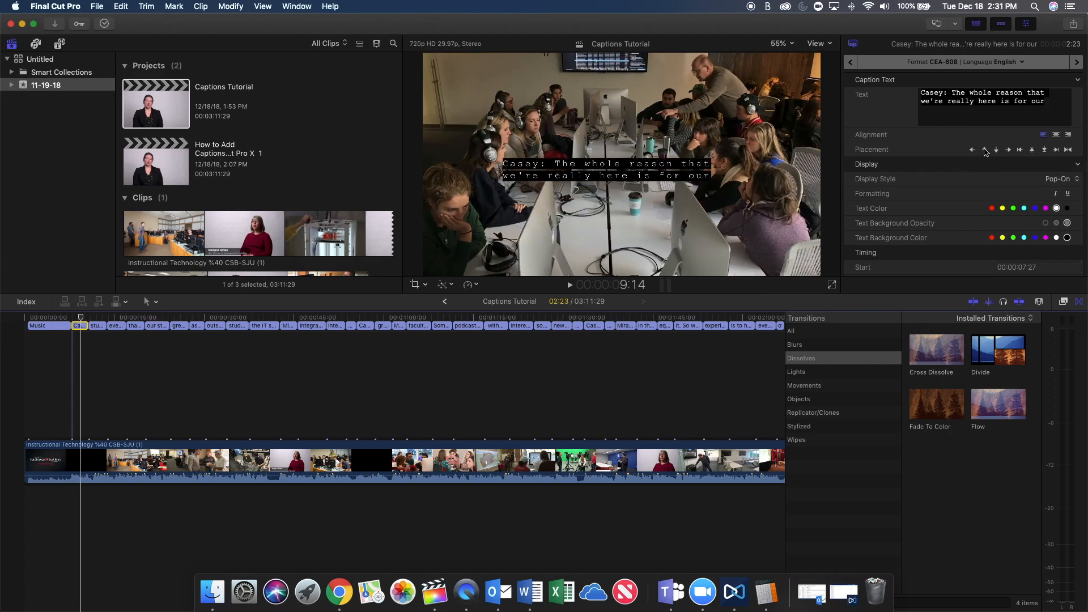
pyautogui.click(997, 151)
pyautogui.click(997, 150)
pyautogui.click(997, 151)
pyautogui.click(998, 151)
pyautogui.click(997, 151)
pyautogui.click(997, 151)
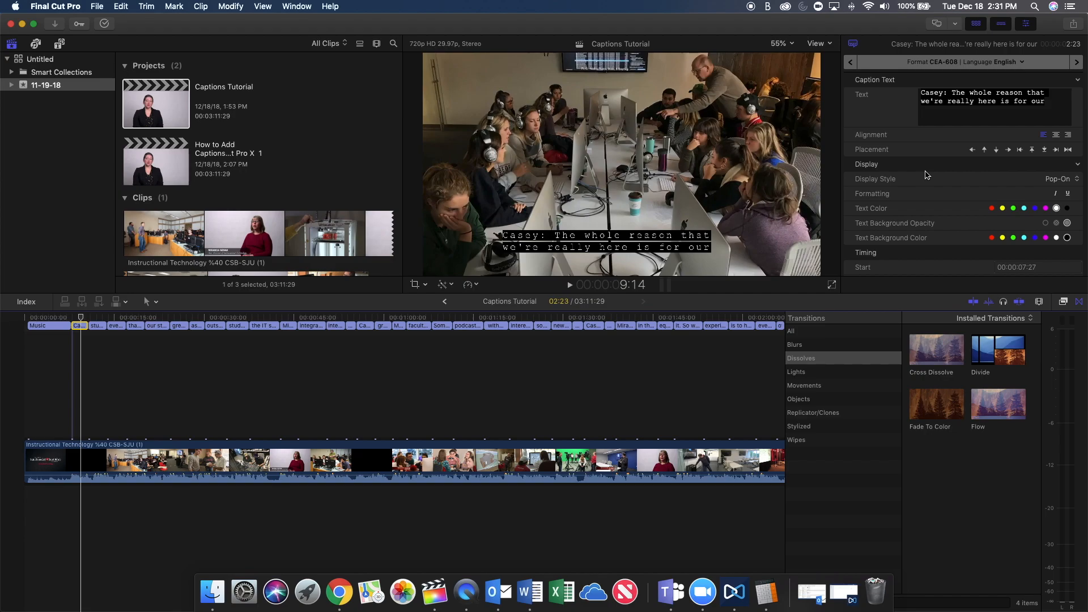
pyautogui.click(1031, 151)
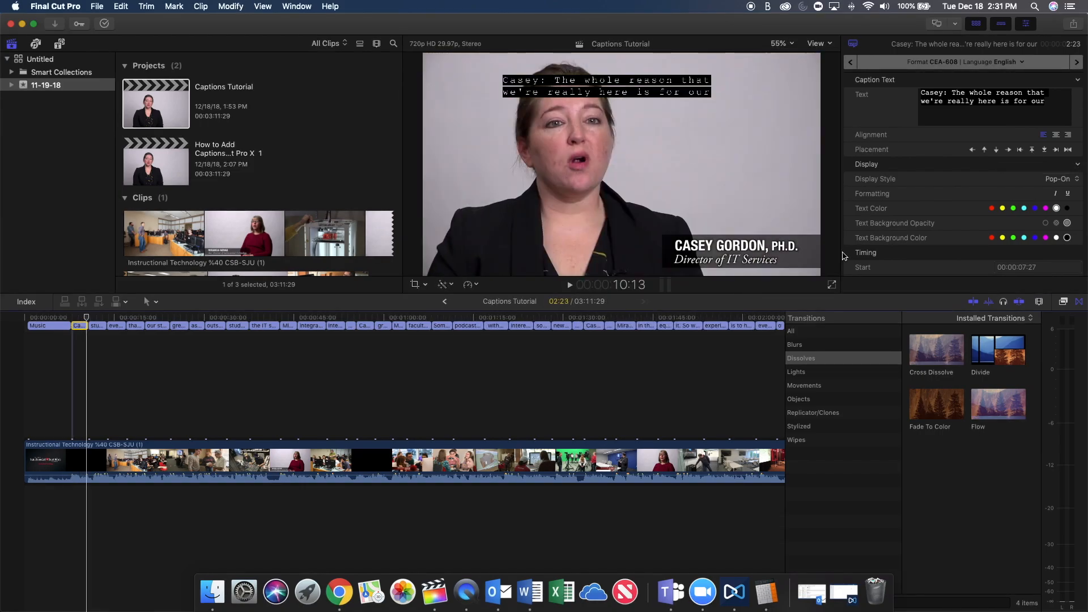
# Play back the captions from about 00:00:07:27 to check how the selected caption displays over the video.
pyautogui.click(78, 317)
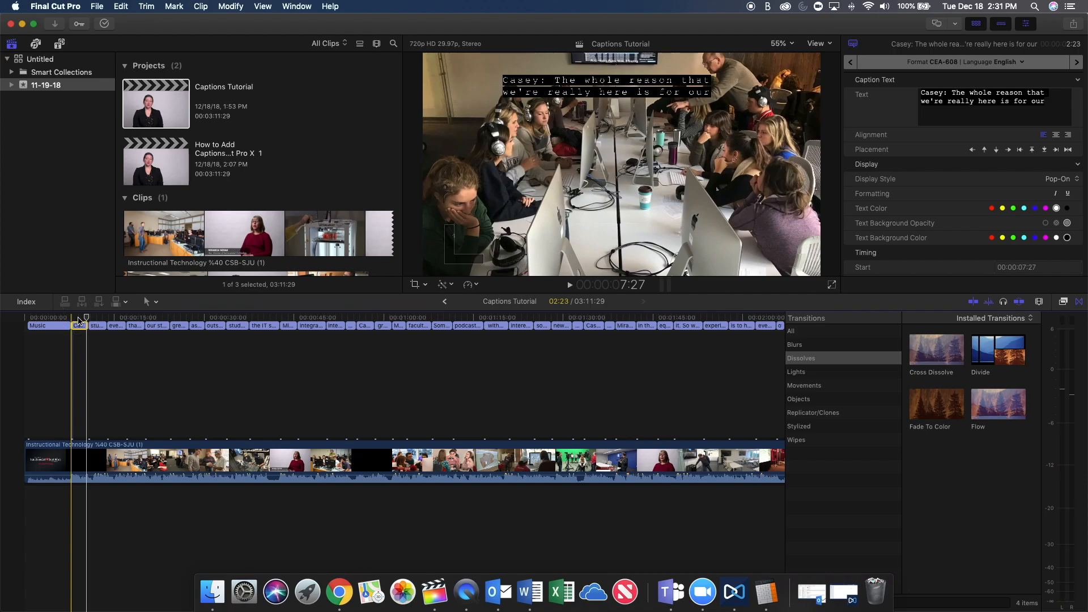
pyautogui.press('space')
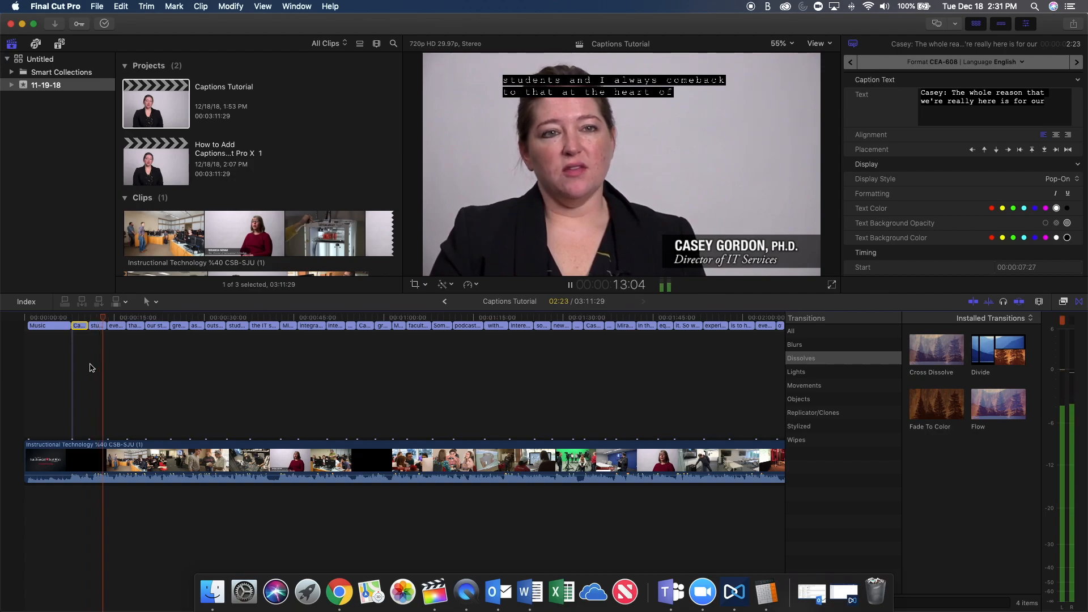
pyautogui.press('space')
pyautogui.click(79, 368)
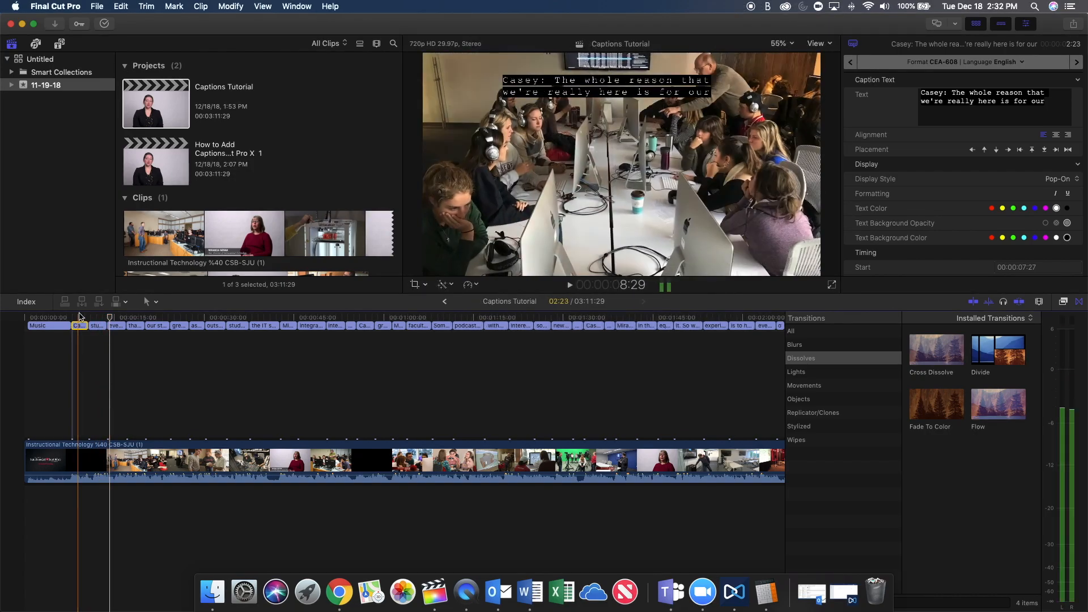
# Set the selected caption's display style to Paint-On and read its timing and validation details.
pyautogui.click(1056, 179)
pyautogui.click(1057, 185)
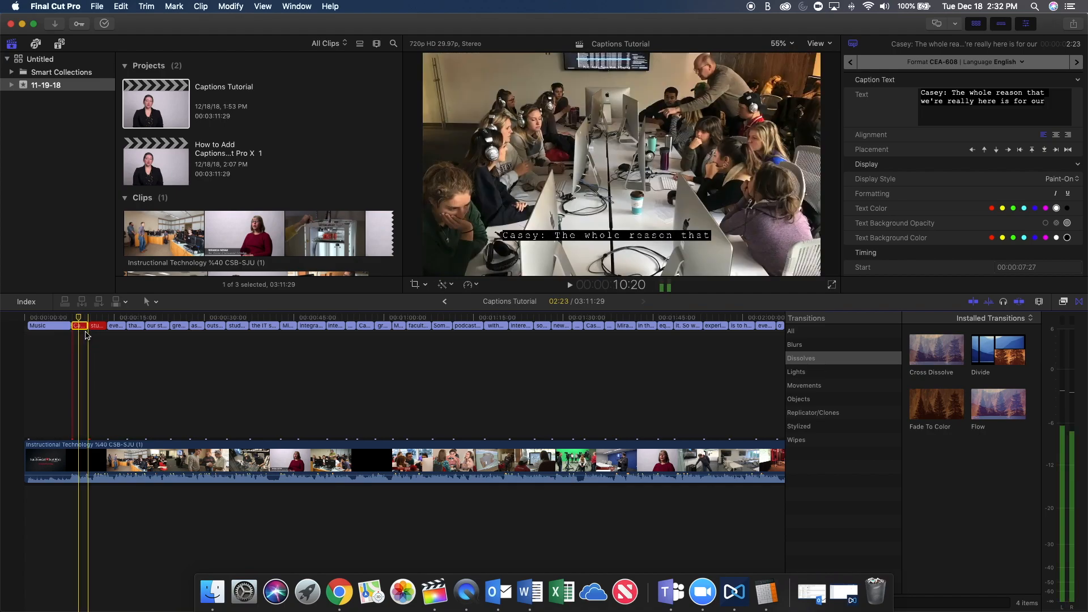
pyautogui.scroll(-2, 895, 255)
pyautogui.scroll(-2, 896, 255)
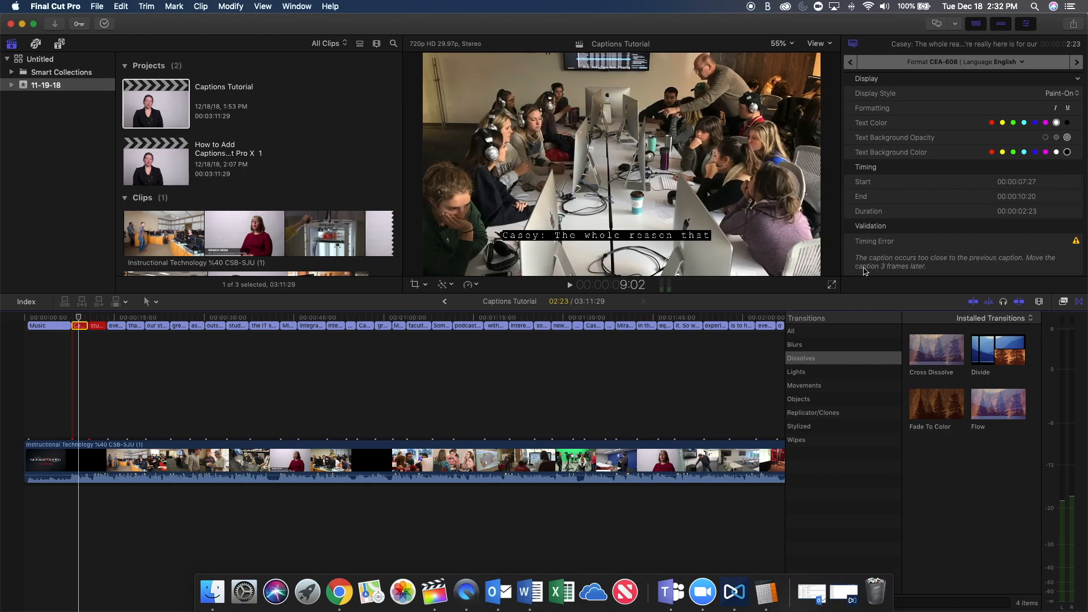
# Shift the Paint-On caption three frames later to start at 00:00:08:00 and preview it.
pyautogui.click(74, 336)
pyautogui.press('Right')
pyautogui.press('Right')
pyautogui.press('Right')
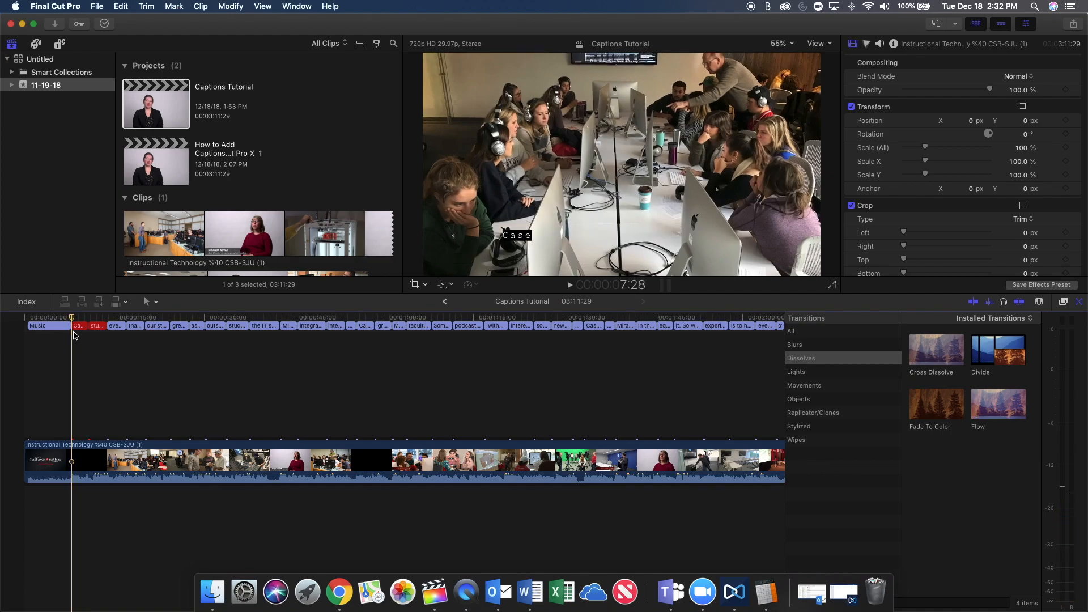
pyautogui.click(78, 331)
pyautogui.press('space')
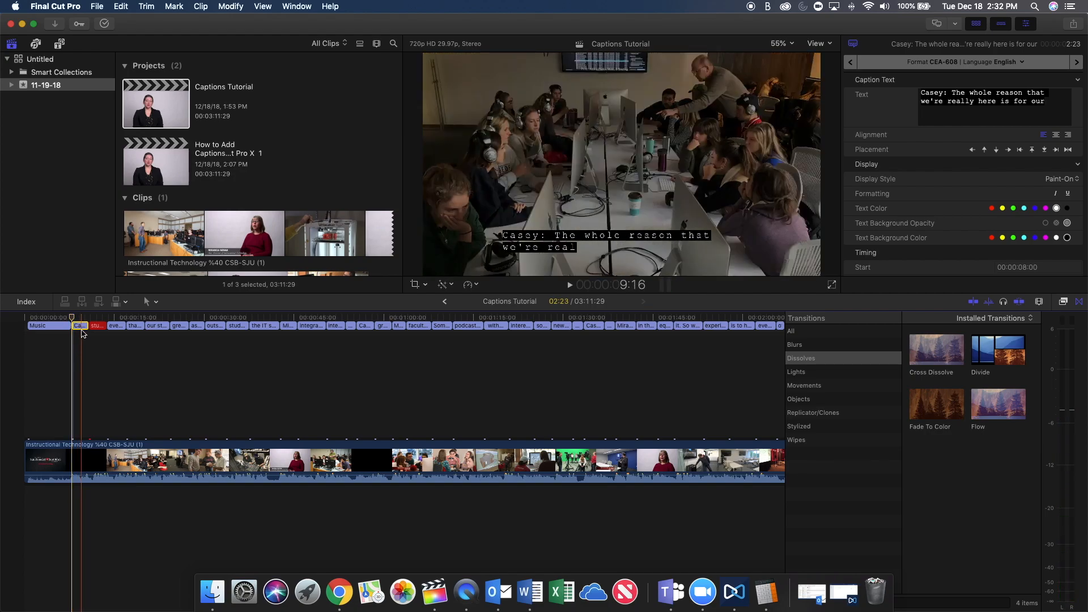
# Try the Roll-Up display style on the selected caption and return it to Pop-On.
pyautogui.click(1061, 178)
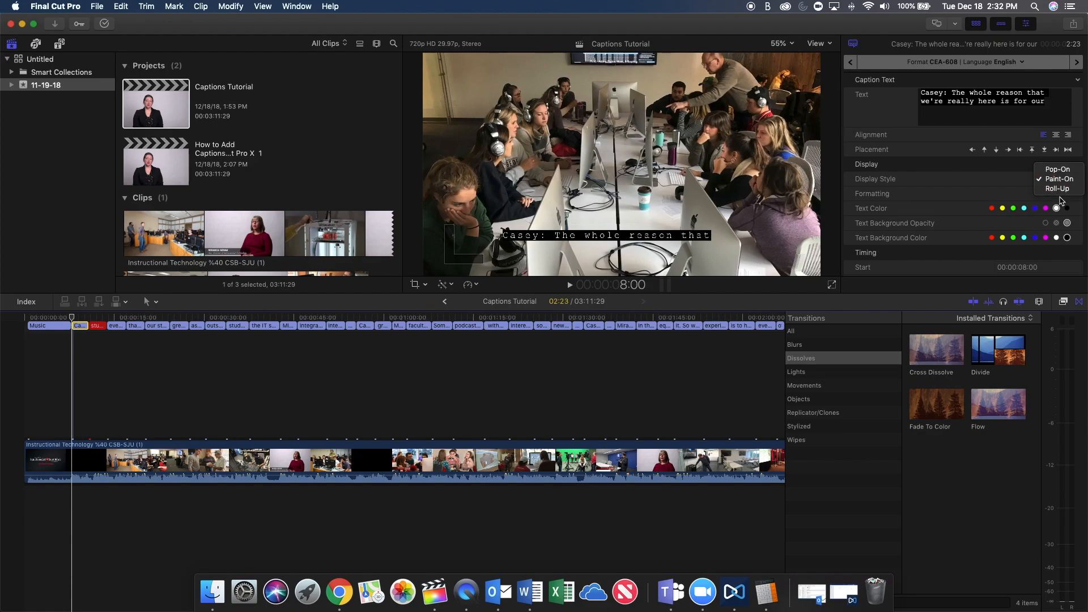
pyautogui.click(1057, 189)
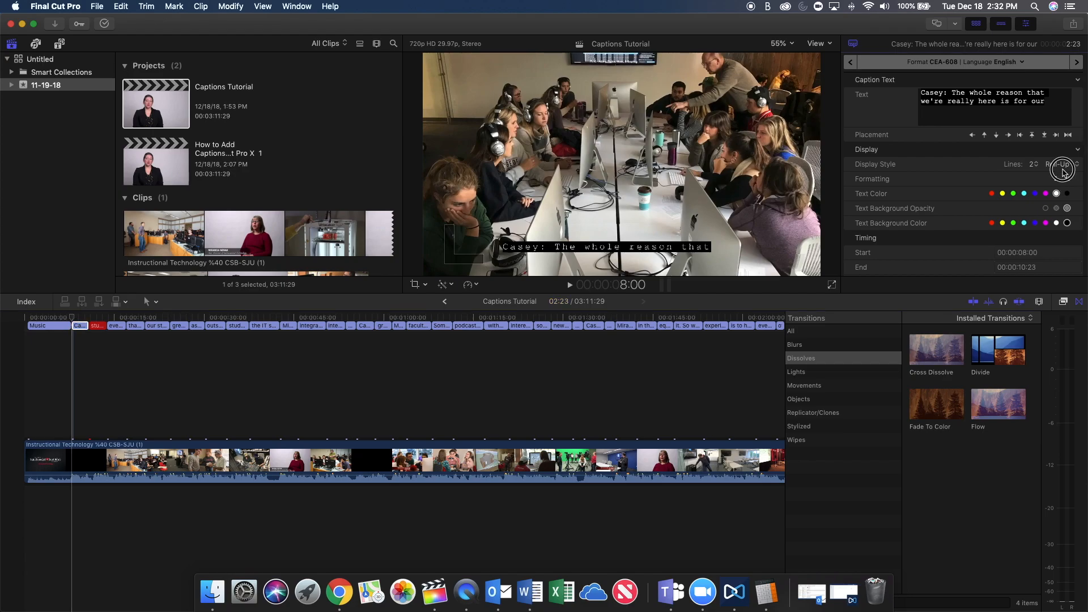
pyautogui.click(1058, 164)
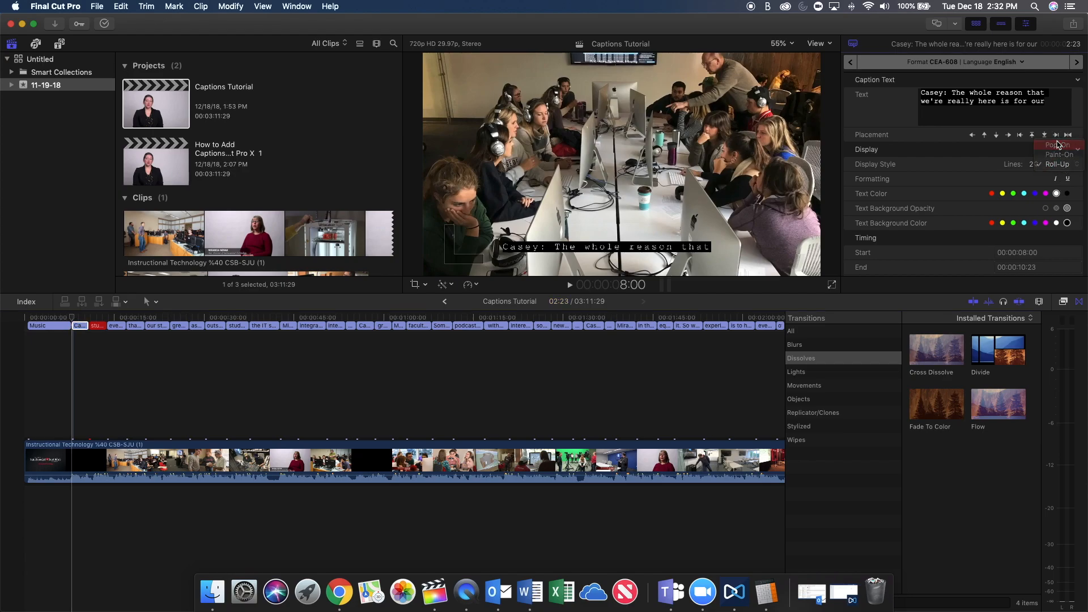
pyautogui.click(1057, 146)
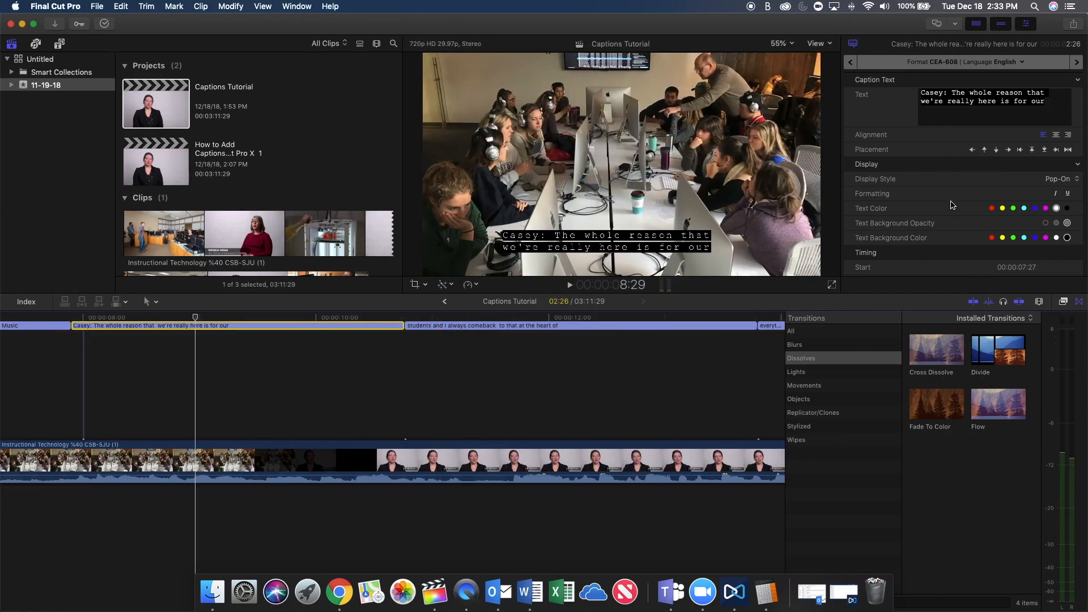
# Try red, green and cyan as the selected caption's text color and return it to white.
pyautogui.scroll(-2, 953, 205)
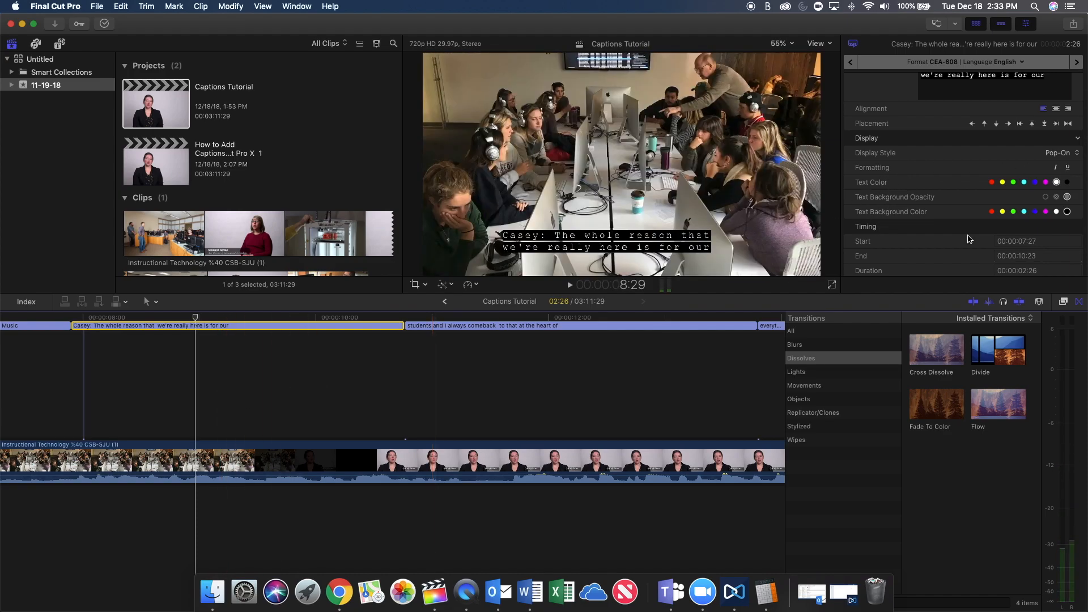
pyautogui.click(991, 182)
pyautogui.click(1013, 182)
pyautogui.click(1024, 183)
pyautogui.click(1056, 183)
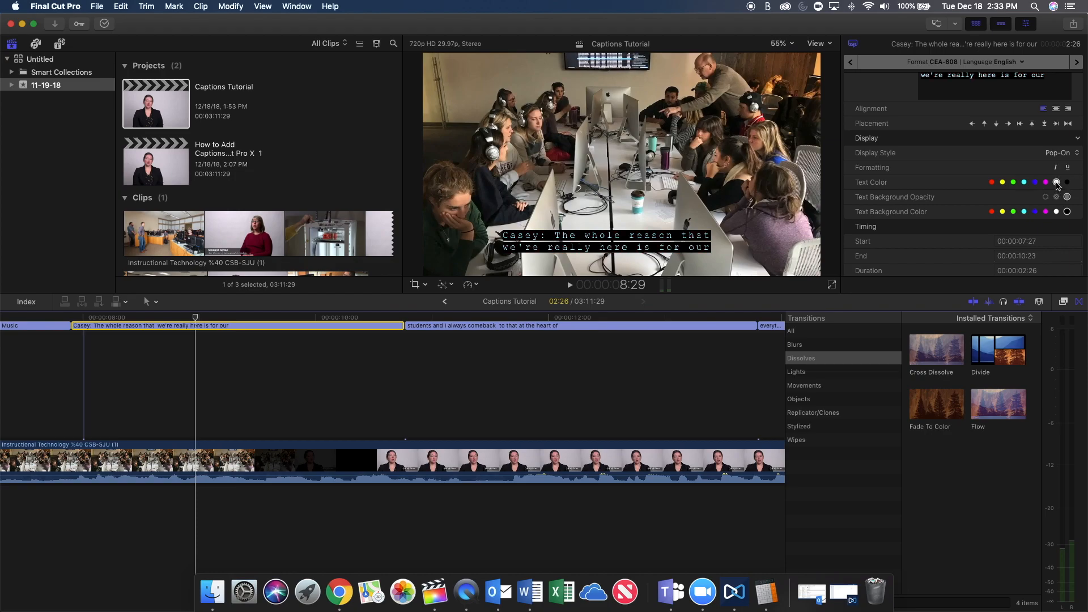
# Try red, yellow and green as the selected caption's text background color and return it to black.
pyautogui.click(992, 212)
pyautogui.click(1002, 211)
pyautogui.click(1013, 212)
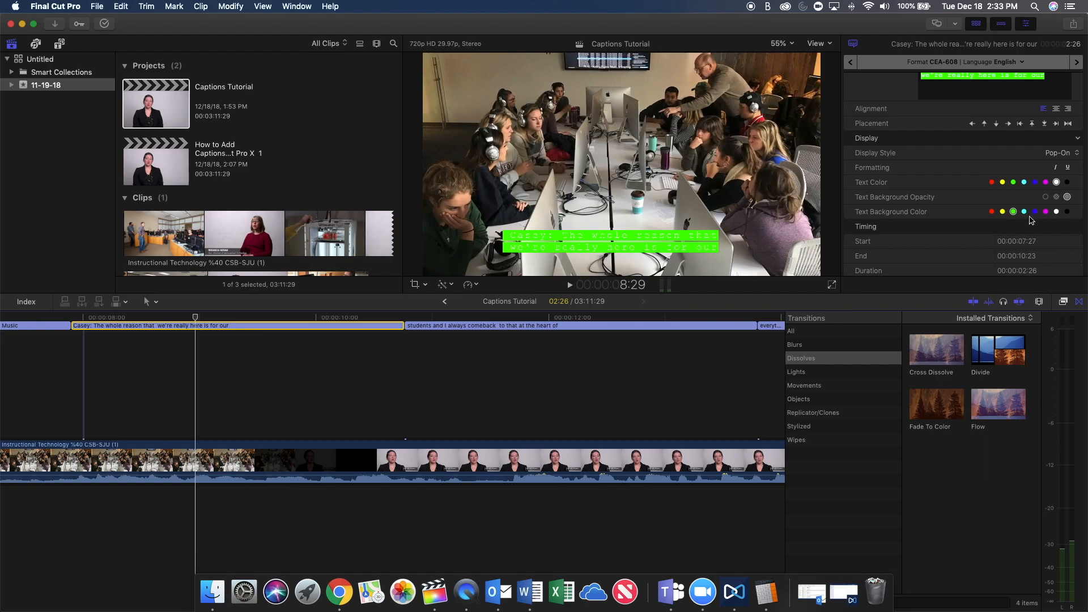
pyautogui.click(1067, 212)
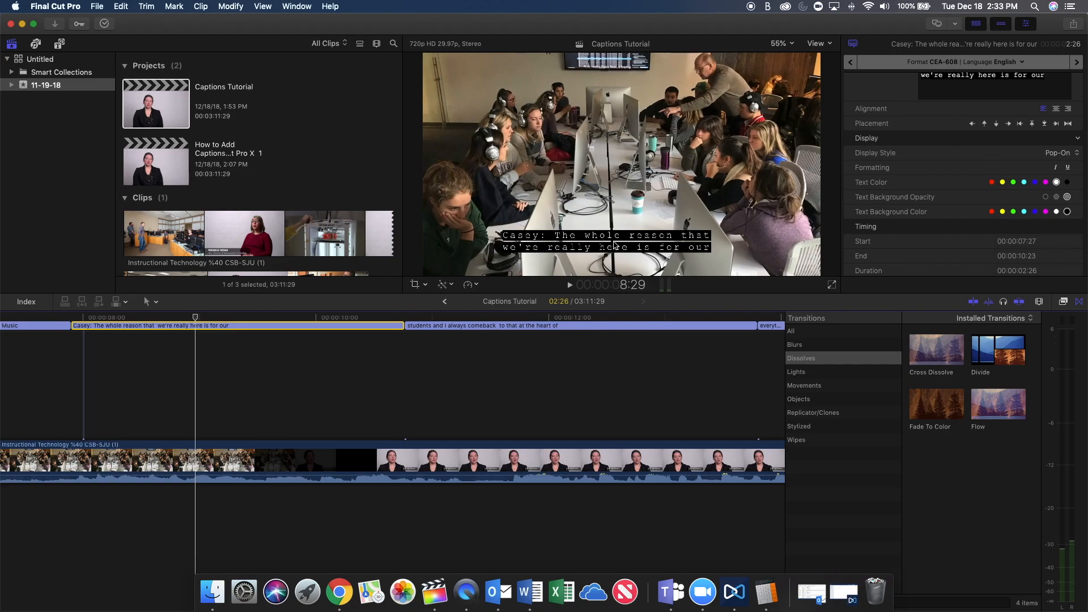
# Try semi-transparent and fully transparent text background opacity on the caption and return it to opaque.
pyautogui.click(1056, 196)
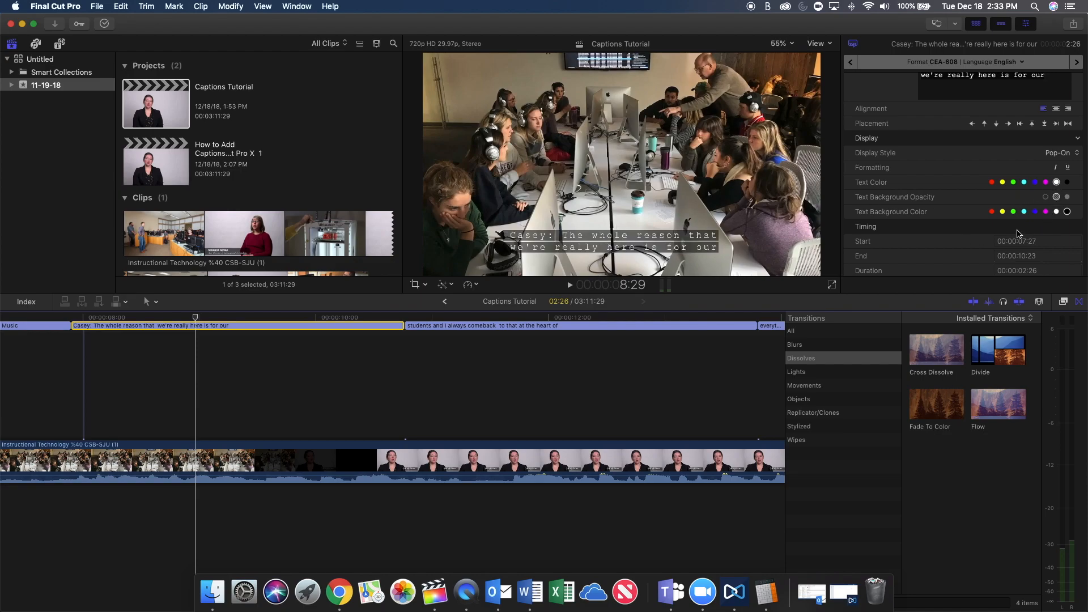
pyautogui.click(1045, 197)
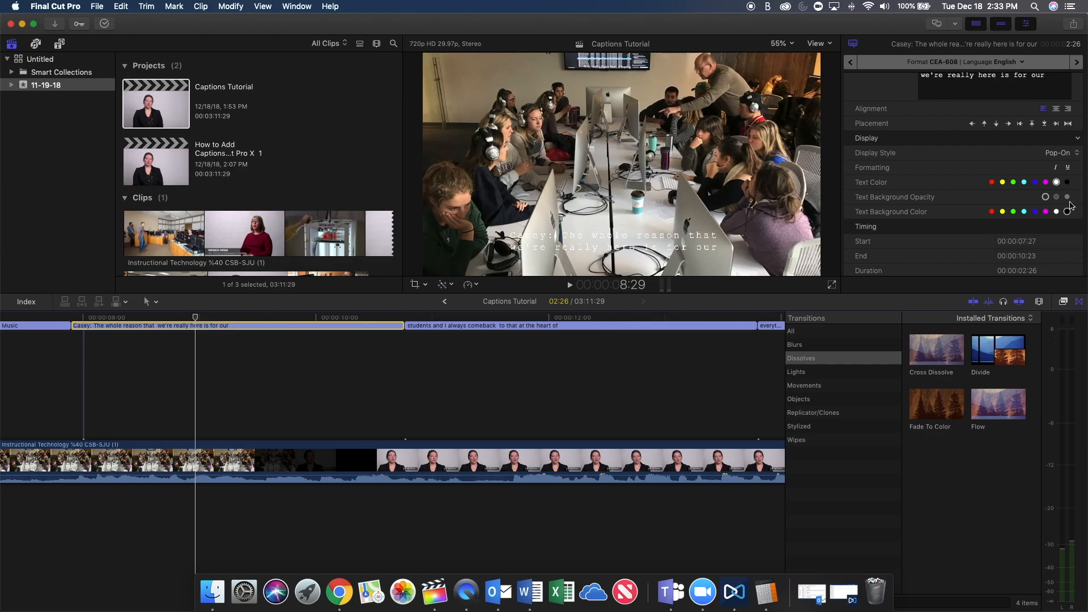
pyautogui.click(1067, 198)
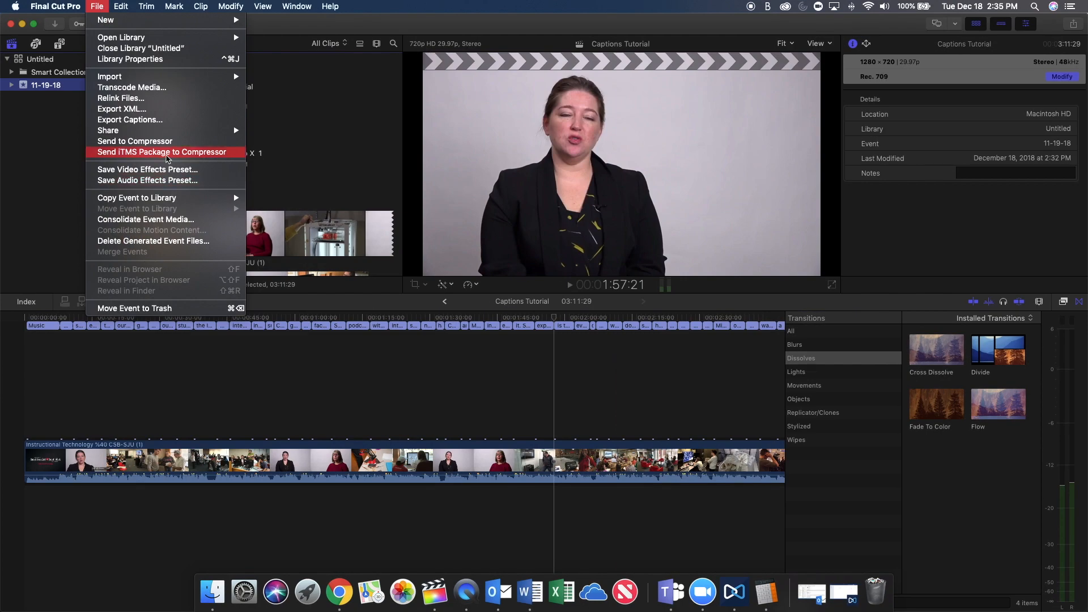
# Share the Captions Tutorial project as a Master File titled "How to Add Captions Using Final Cut Pro X".
pyautogui.moveTo(166, 134)
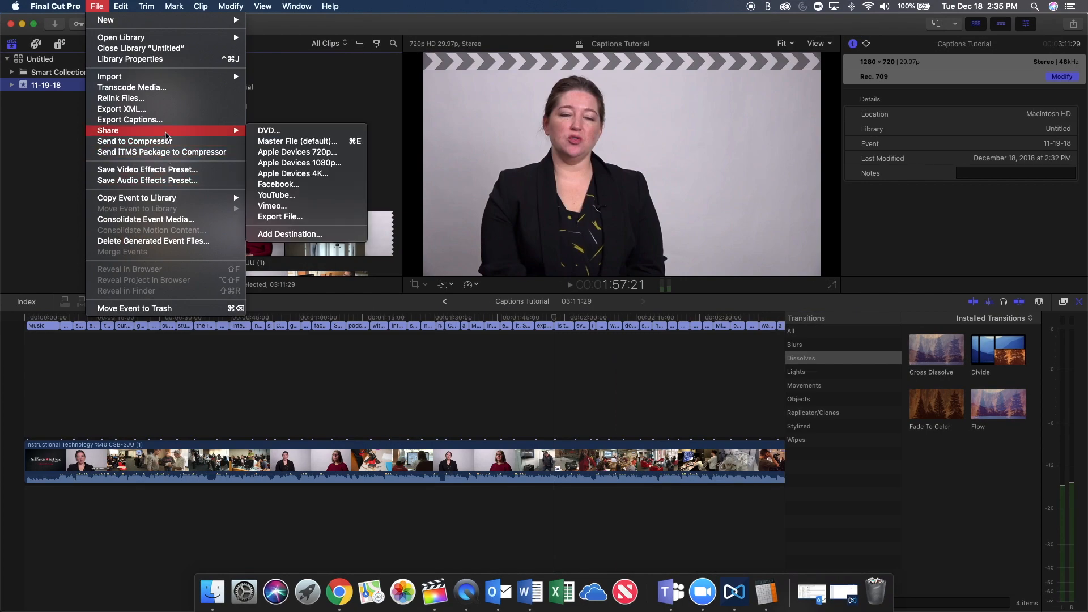
pyautogui.click(297, 141)
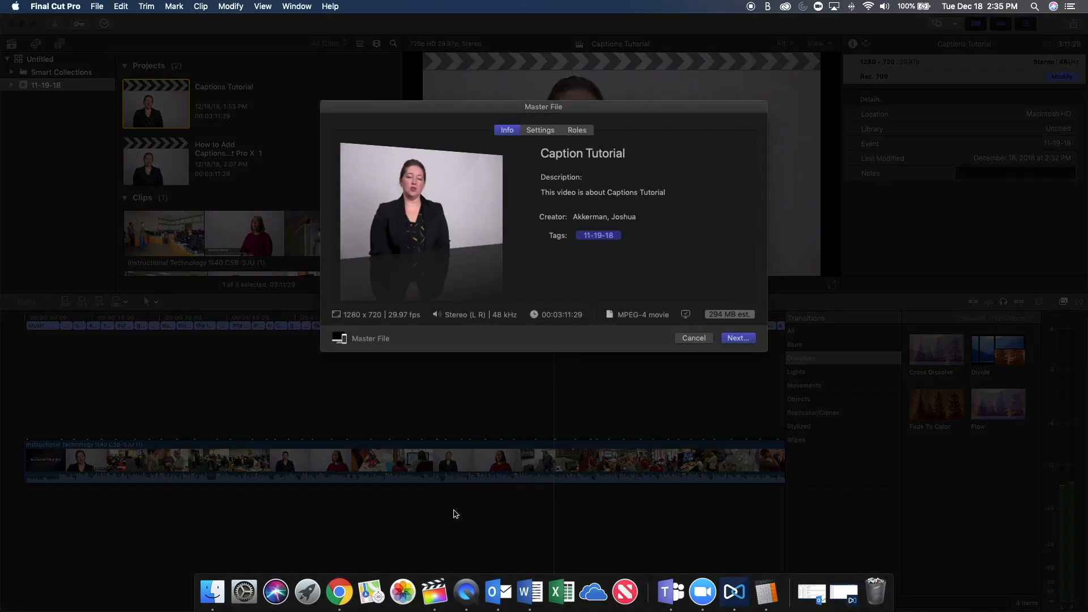
pyautogui.click(585, 150)
pyautogui.write('How to Add Captions Using Final Cut Pro X 1')
pyautogui.press('BackSpace')
pyautogui.press('BackSpace')
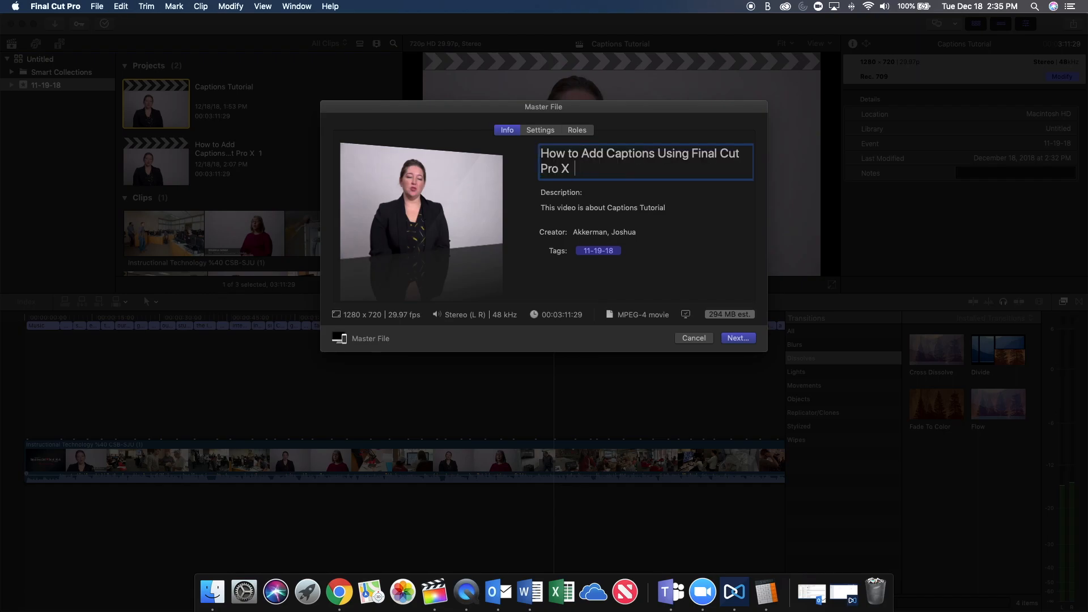
# Choose Computer as the format in the master file's export settings.
pyautogui.click(541, 131)
pyautogui.click(633, 175)
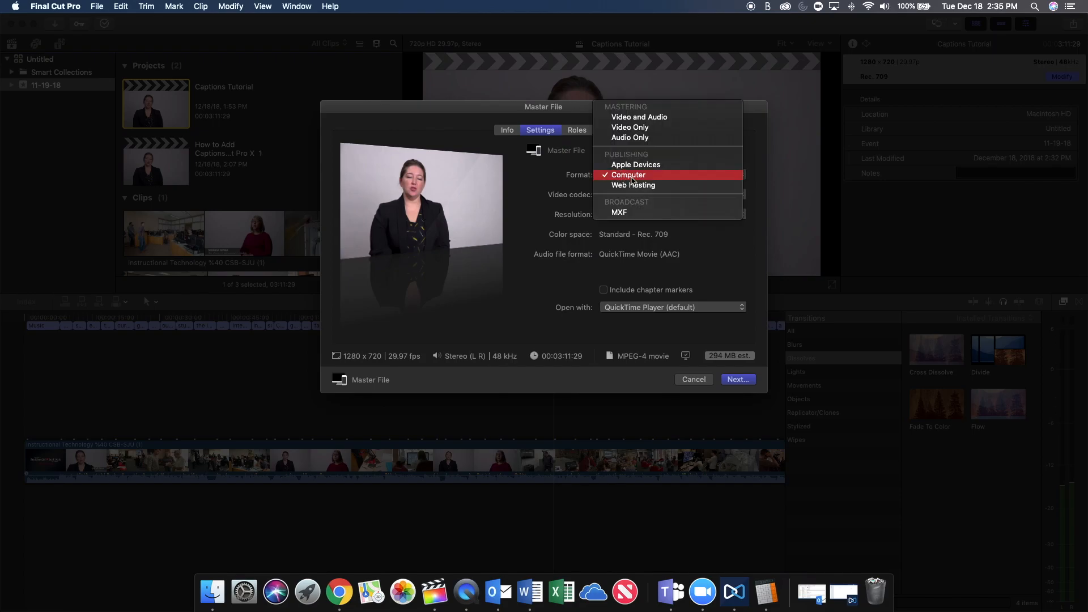
pyautogui.click(632, 177)
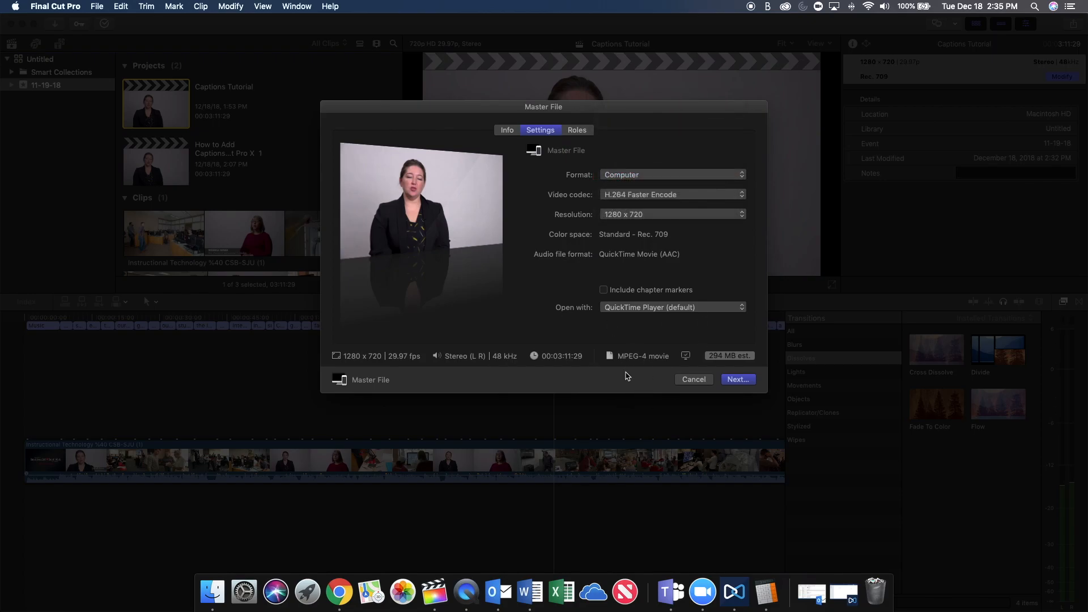
# Export each CEA-608 language subrole as a separate file with Absolute timing and save the export in the Finished Videos folder.
pyautogui.click(579, 132)
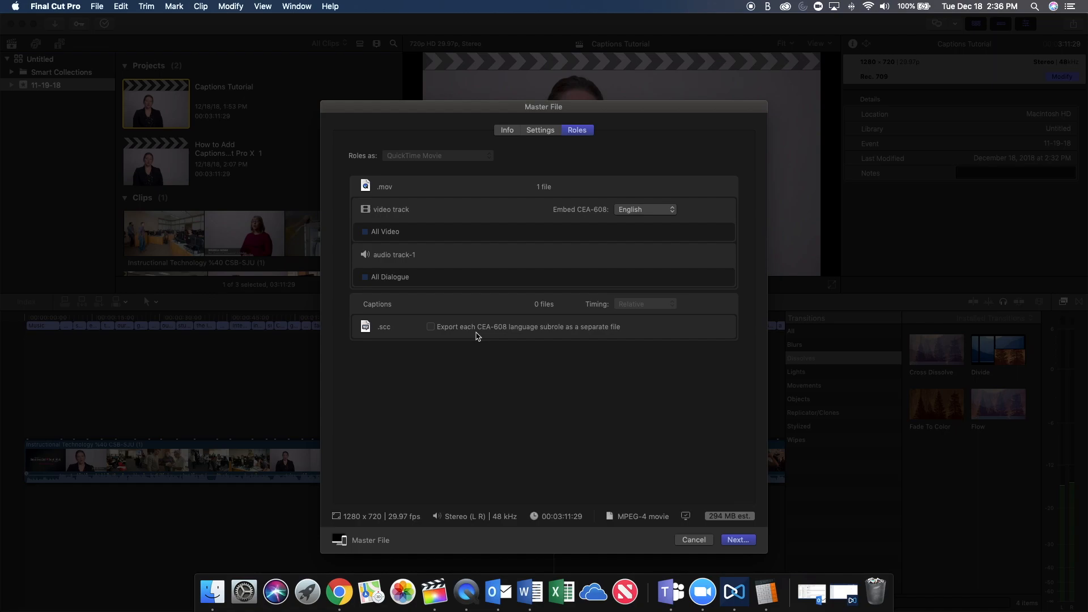
pyautogui.click(431, 327)
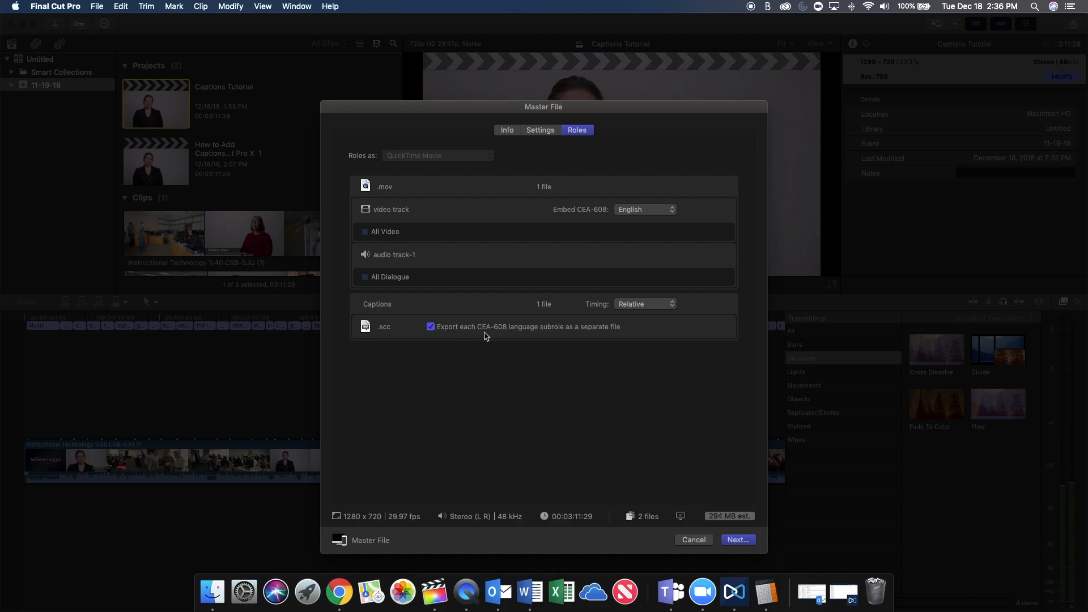
pyautogui.click(625, 306)
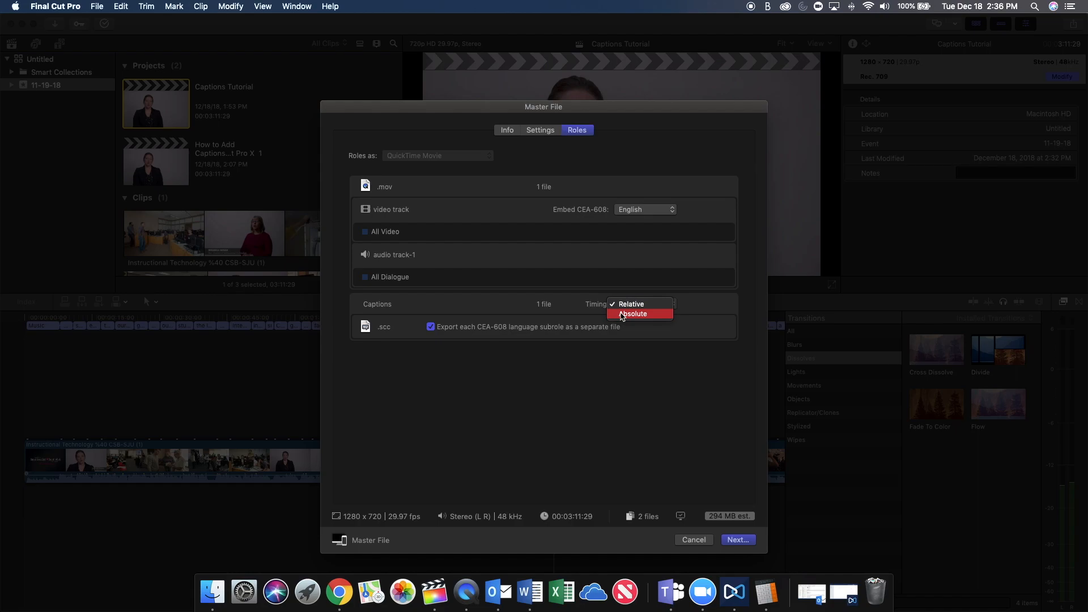
pyautogui.click(622, 314)
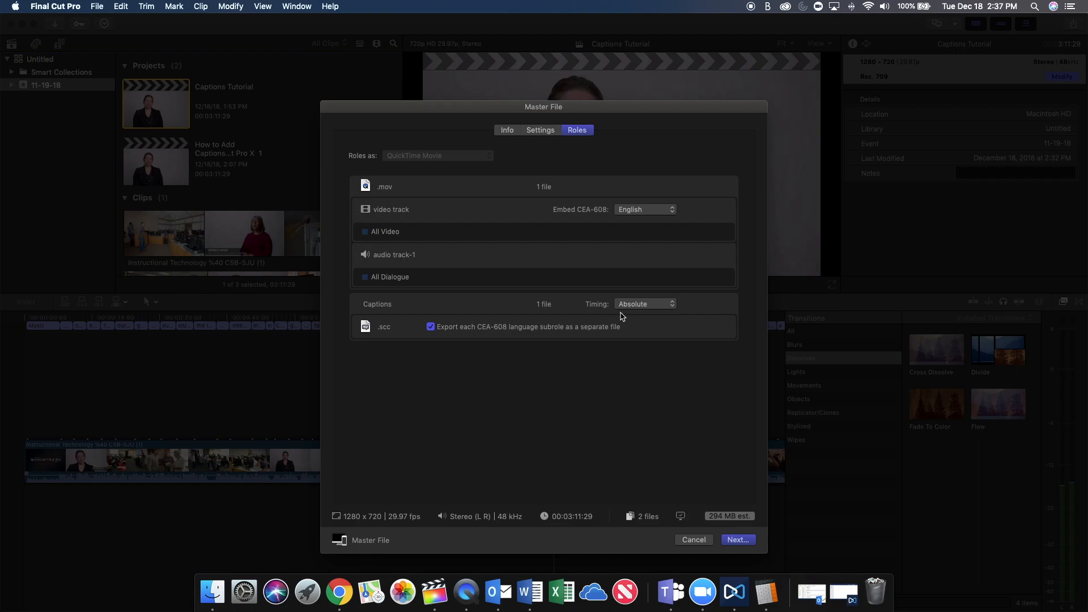
pyautogui.click(731, 540)
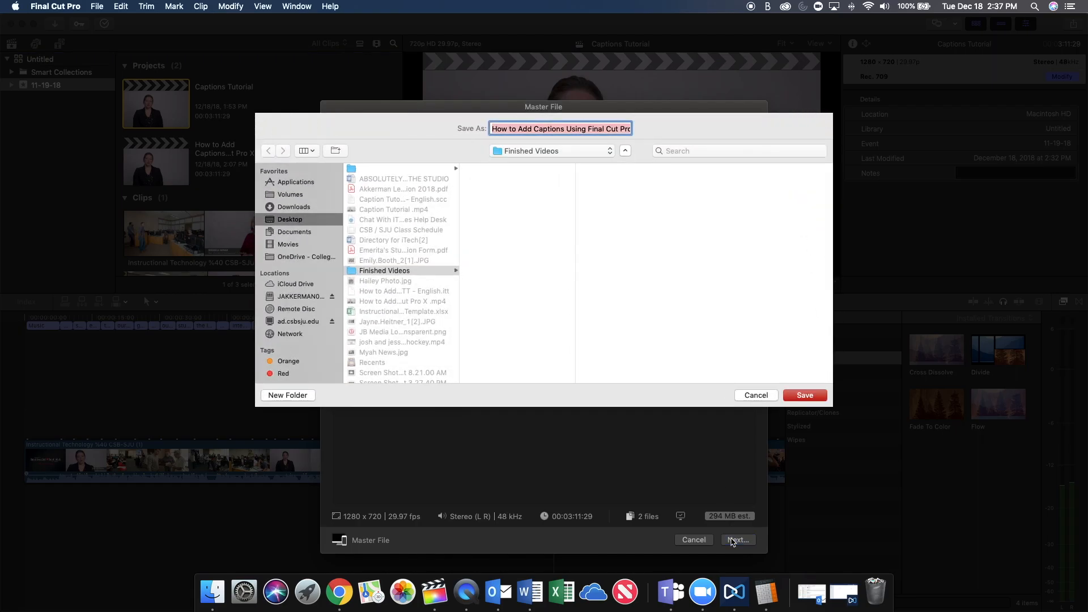
pyautogui.click(817, 395)
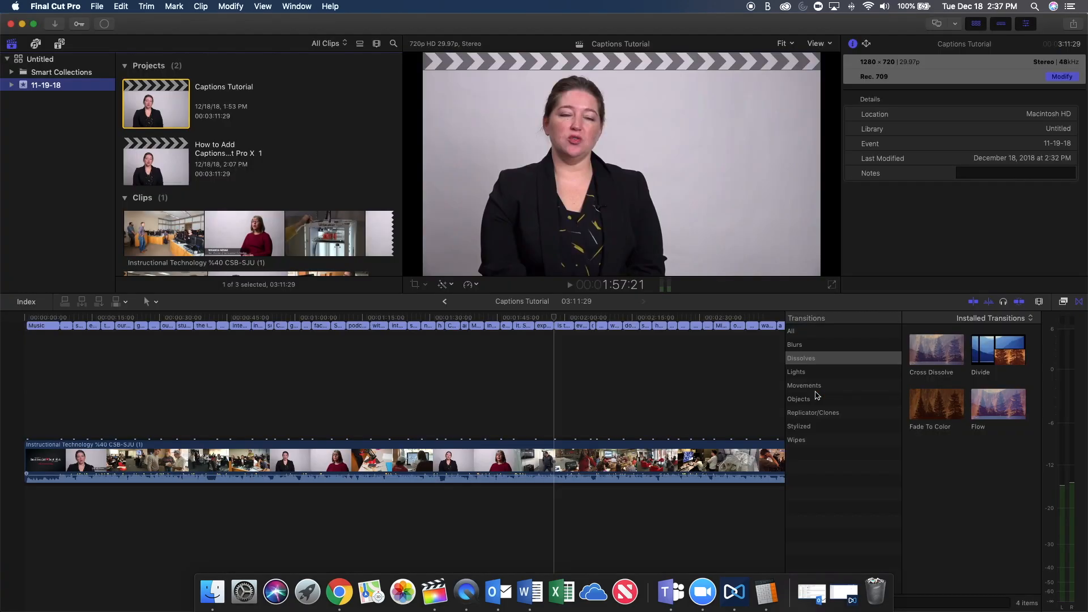
# Check the background tasks, dismiss the share notification, and move Final Cut Pro aside to reach the exported video in QuickTime Player.
pyautogui.click(105, 25)
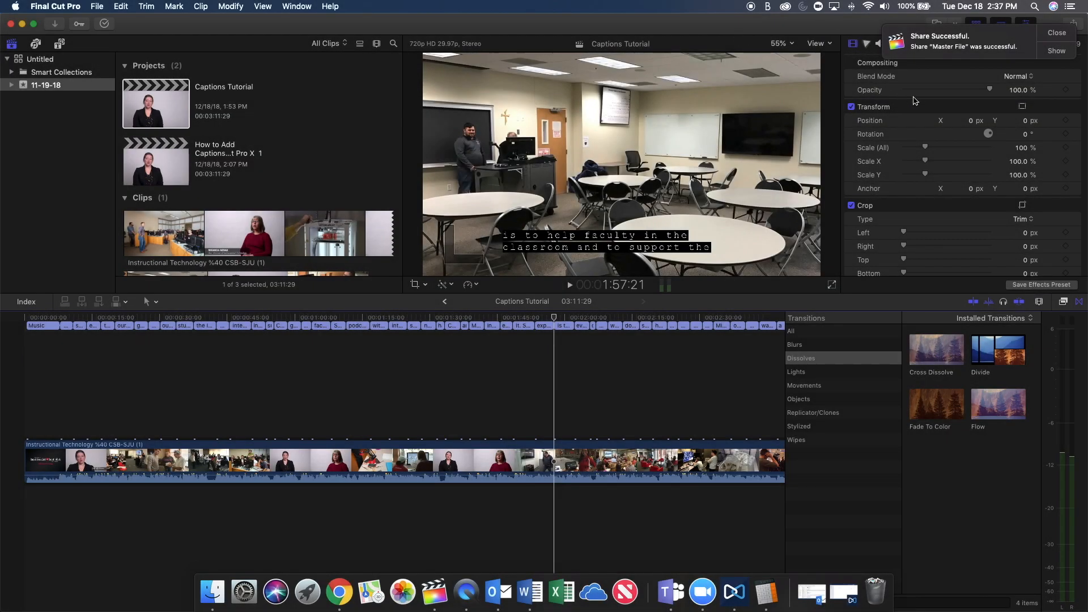
pyautogui.click(1073, 37)
pyautogui.click(34, 25)
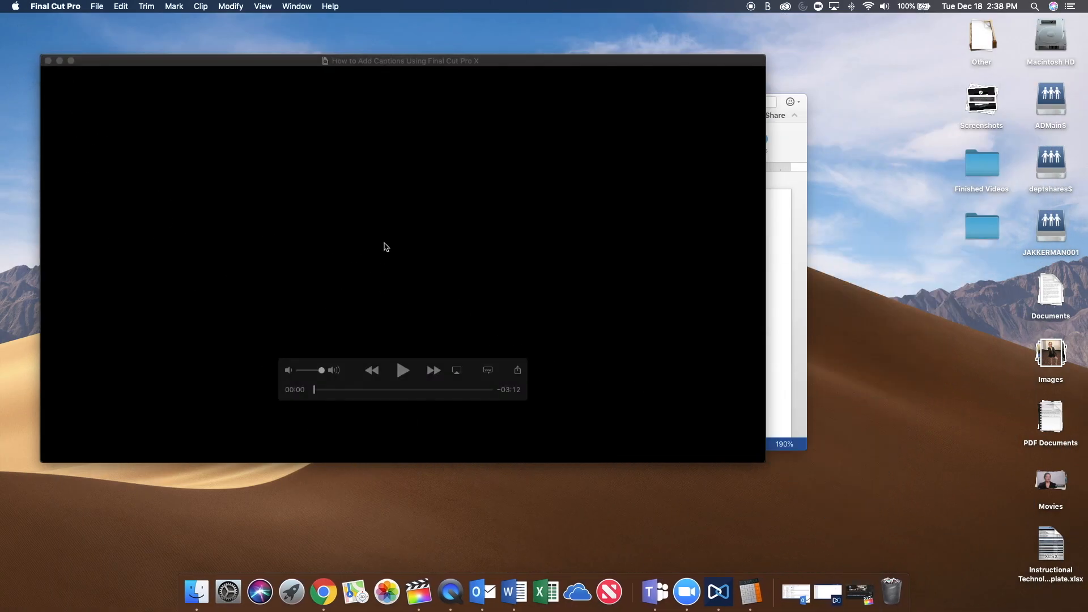
pyautogui.moveTo(351, 60); pyautogui.dragTo(399, 78)
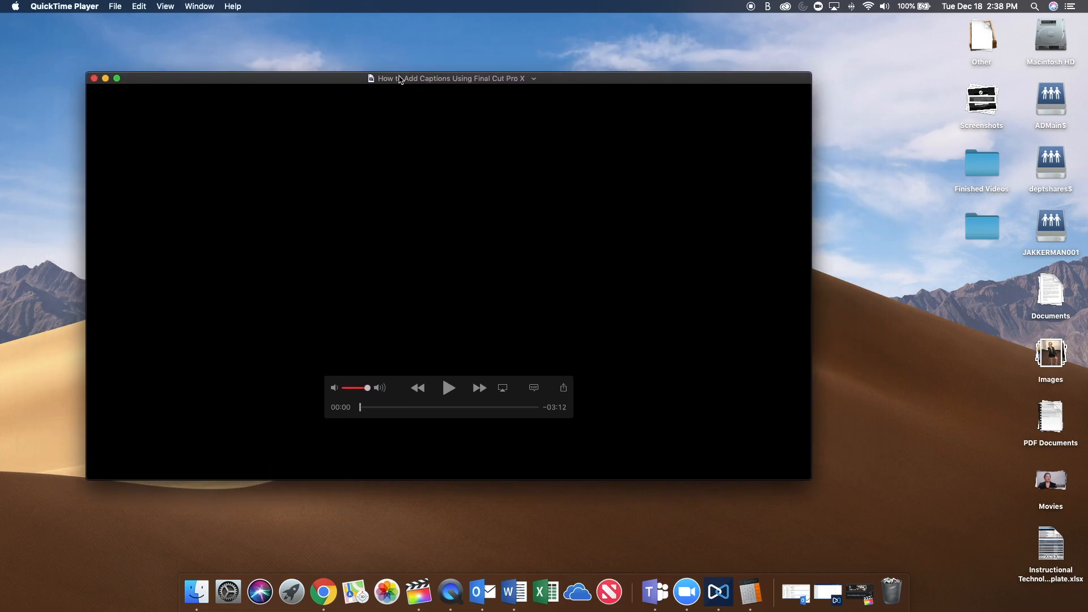
# Try the Off and Auto (Recommended) subtitle settings on the exported video and return to English CC.
pyautogui.click(534, 392)
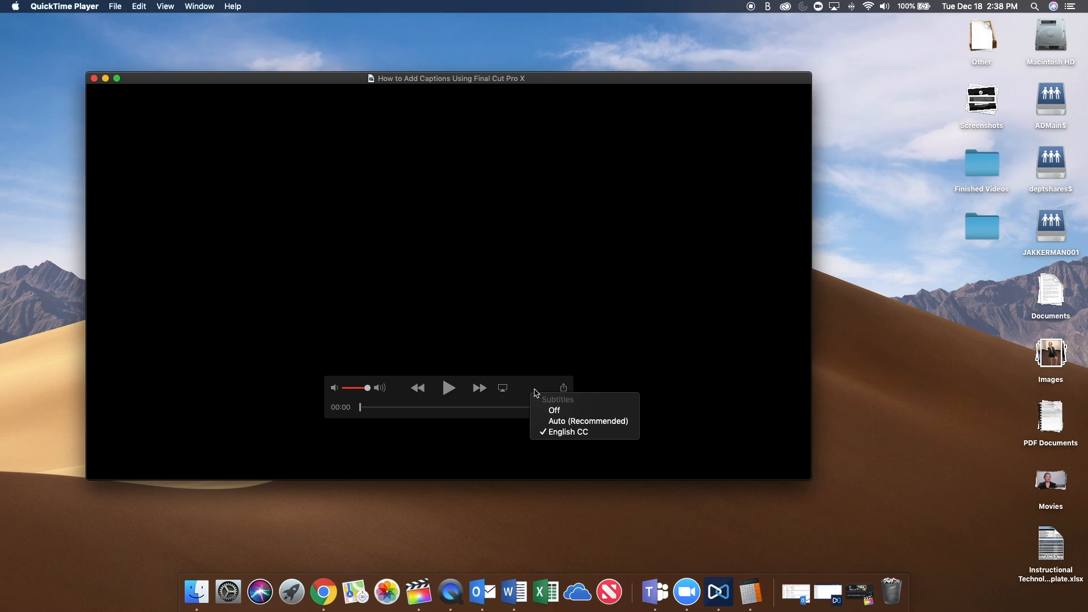
pyautogui.click(553, 411)
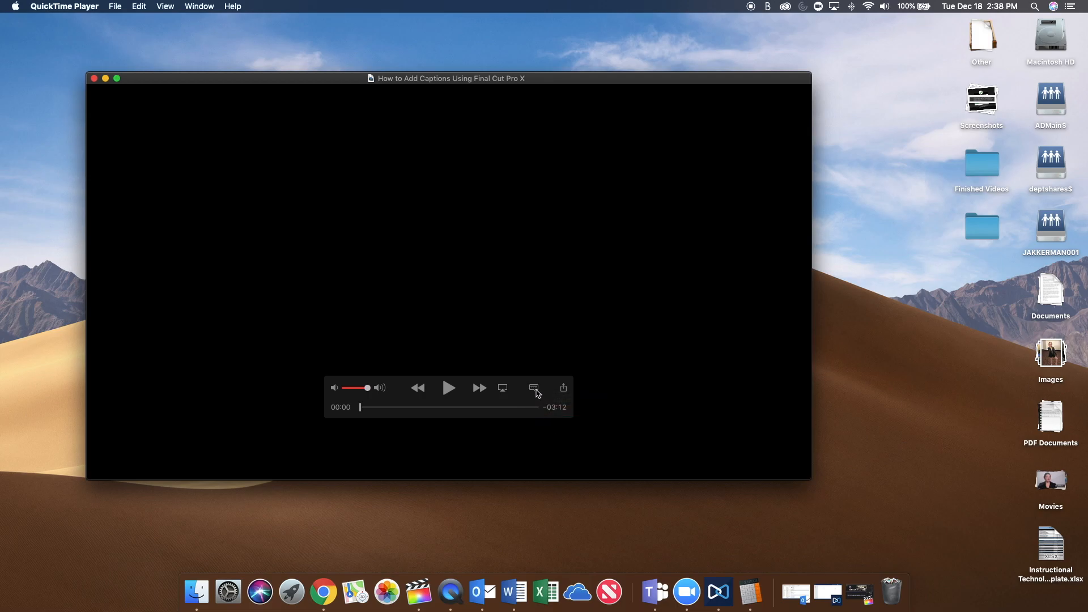
pyautogui.click(538, 389)
pyautogui.click(549, 422)
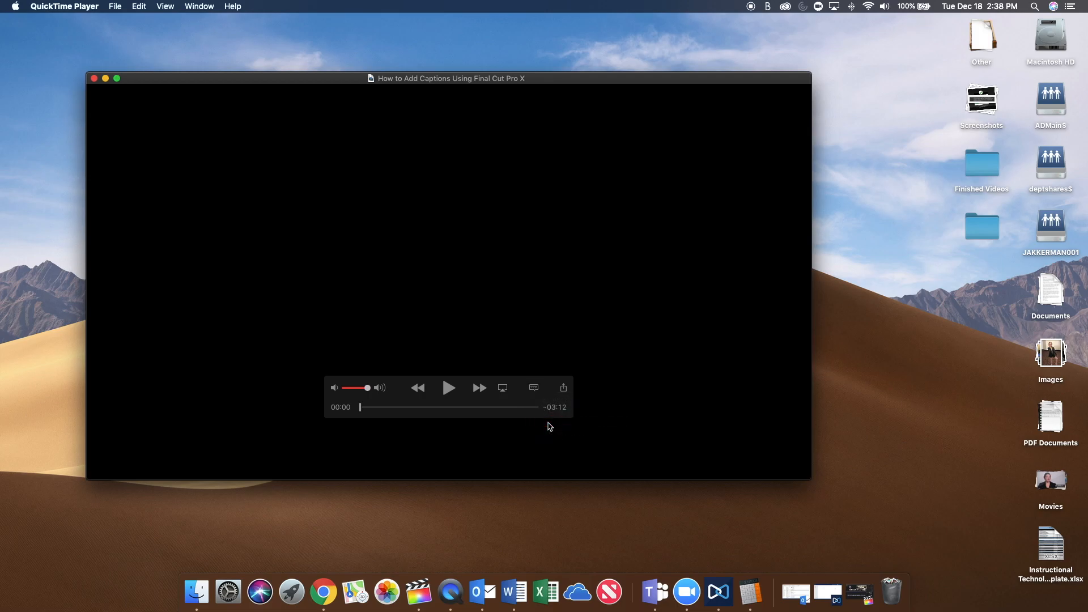
pyautogui.click(534, 388)
pyautogui.click(554, 434)
# Play the exported video and check how the embedded captions display over the picture.
pyautogui.click(447, 388)
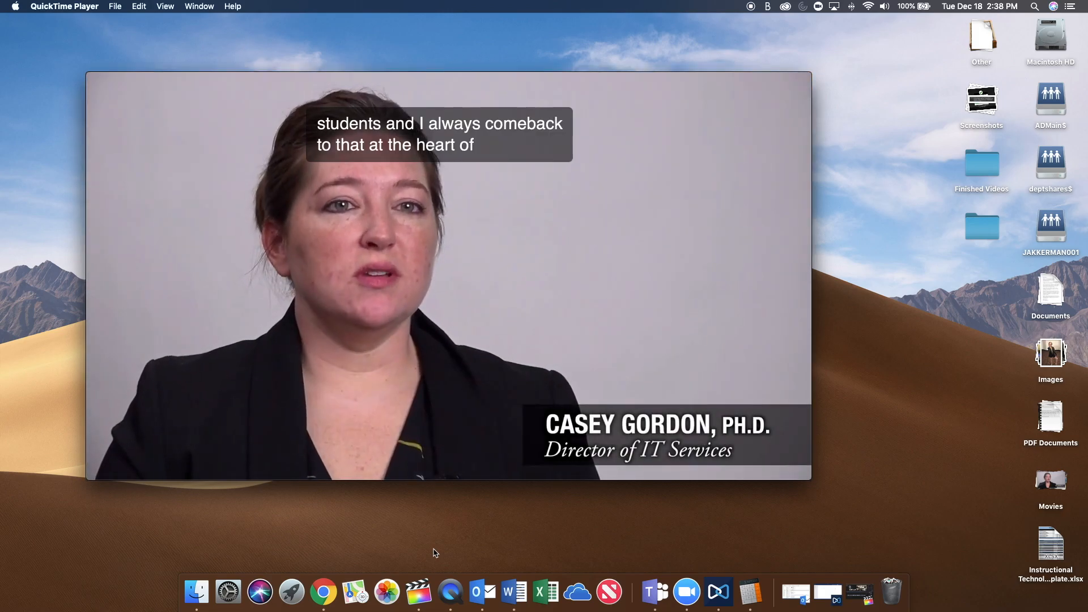
pyautogui.moveTo(398, 411)
pyautogui.moveTo(398, 409); pyautogui.dragTo(452, 455)
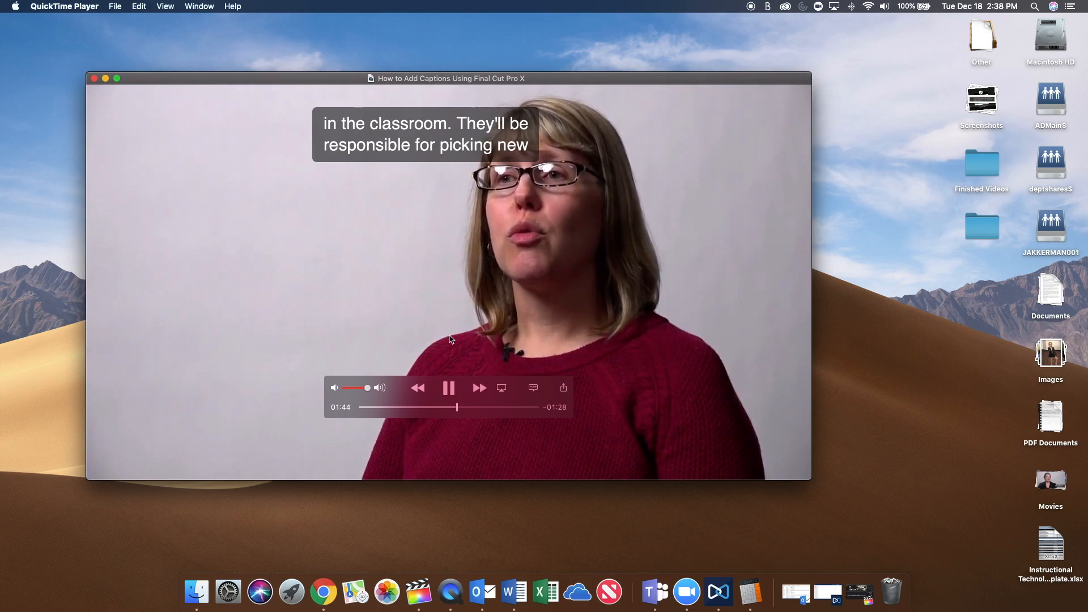
# Switch to YouTube in Chrome and upload How to Add Captions Using Final Cut Pro X .mp4 from the Finished Videos folder.
pyautogui.click(332, 588)
pyautogui.click(947, 104)
pyautogui.click(1000, 153)
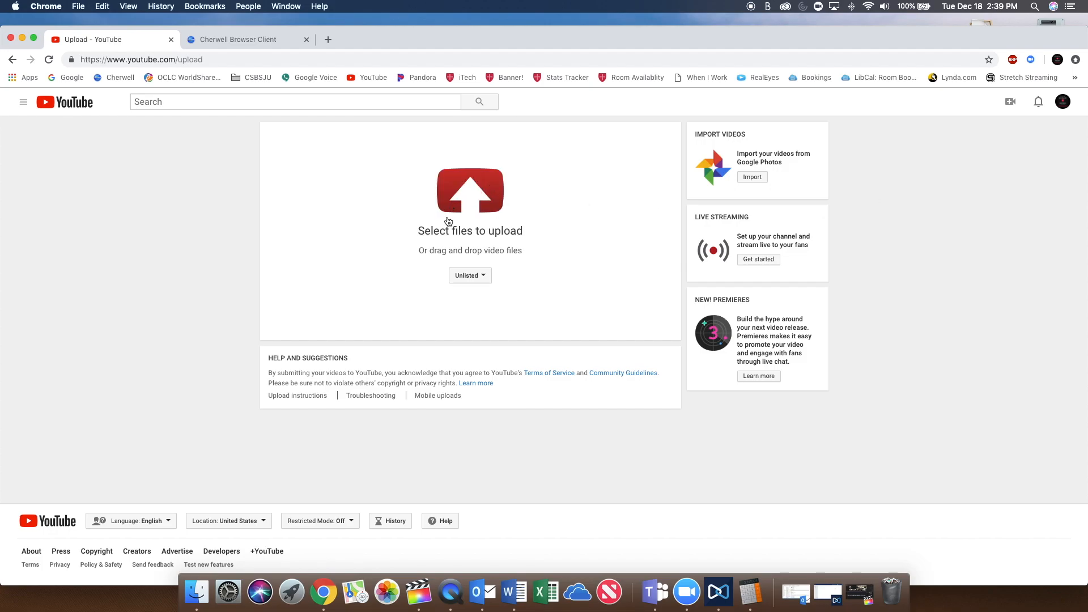
pyautogui.click(448, 221)
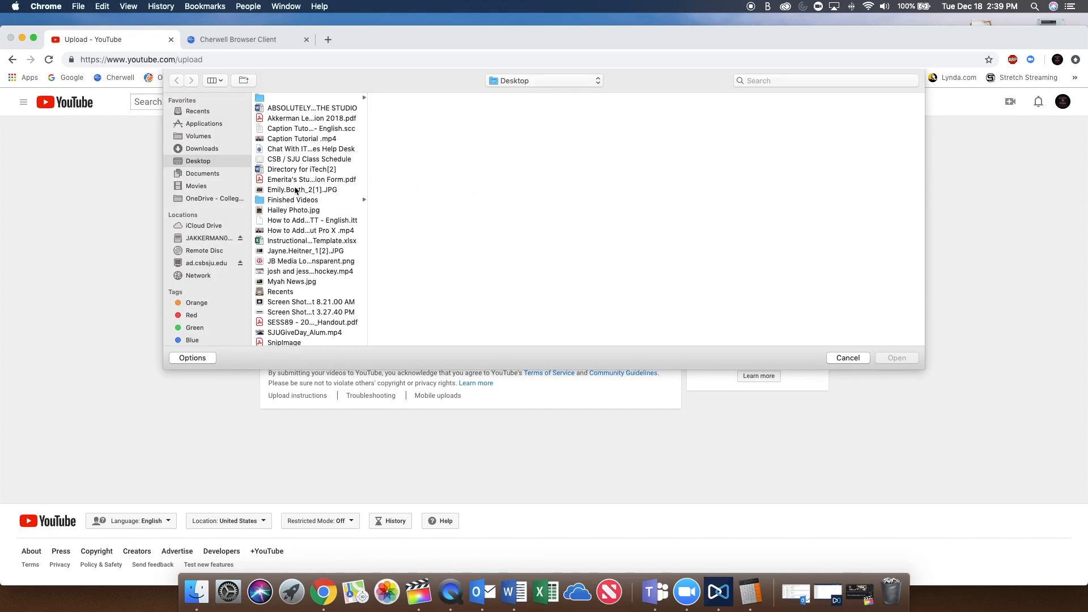
pyautogui.click(295, 200)
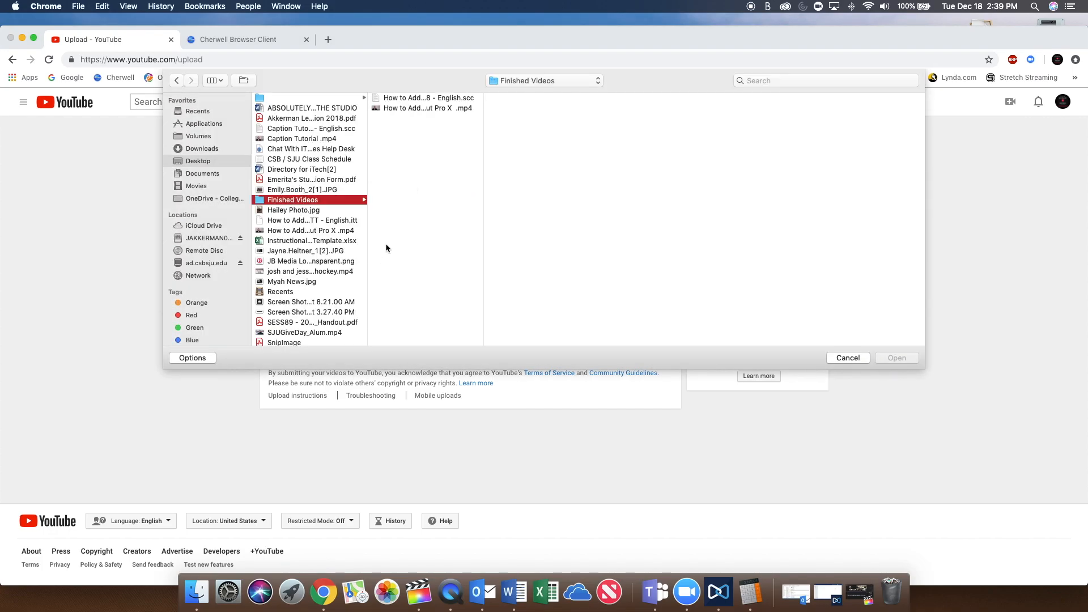
pyautogui.click(404, 108)
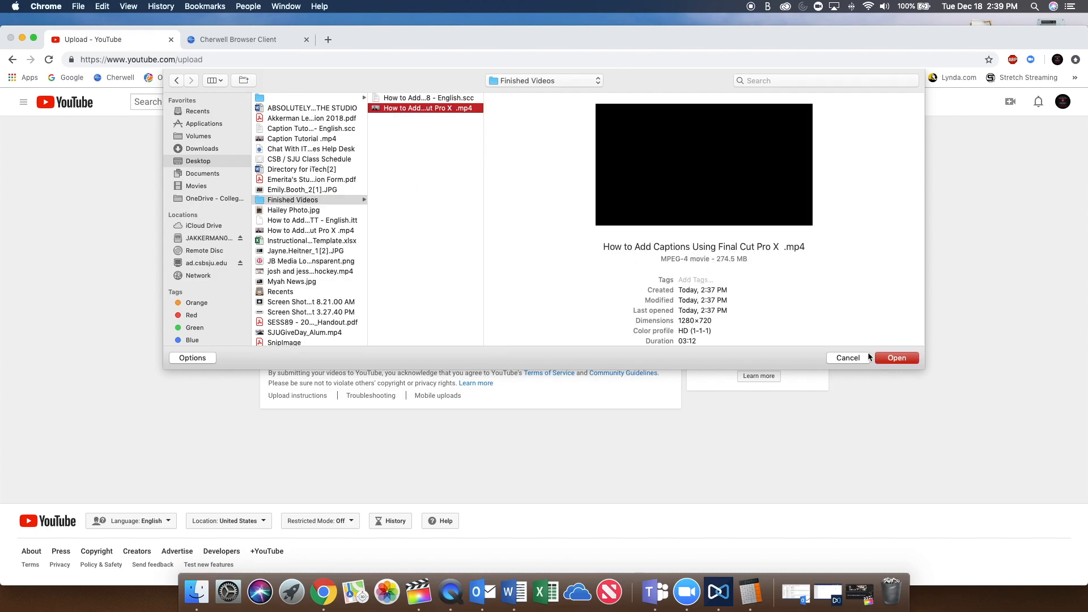
pyautogui.click(903, 361)
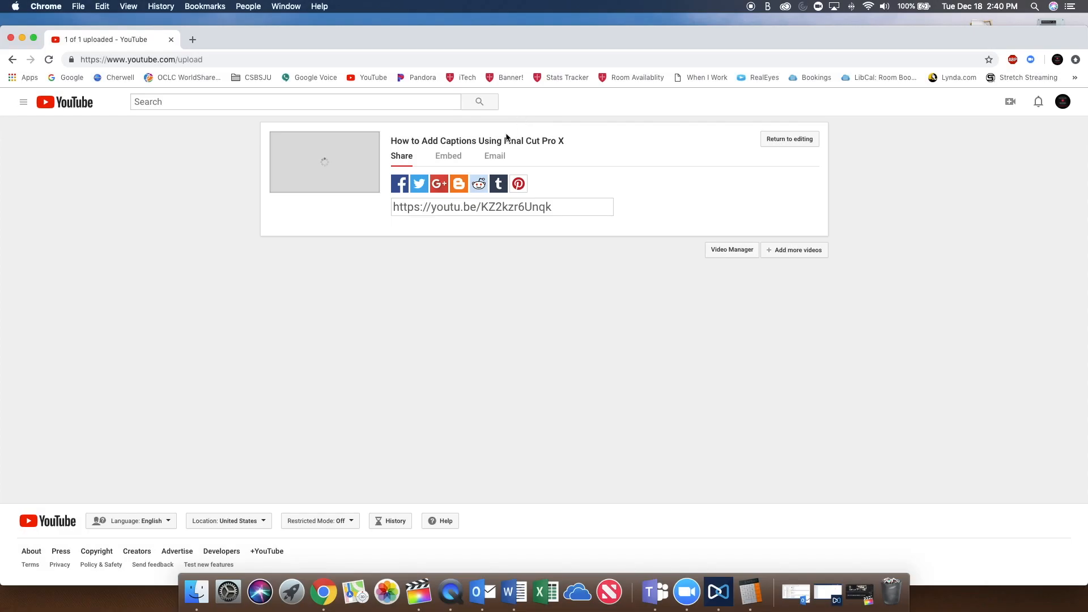
# Open the uploaded video's watch page, pause playback, and go to its subtitles and closed captions management page.
pyautogui.click(500, 142)
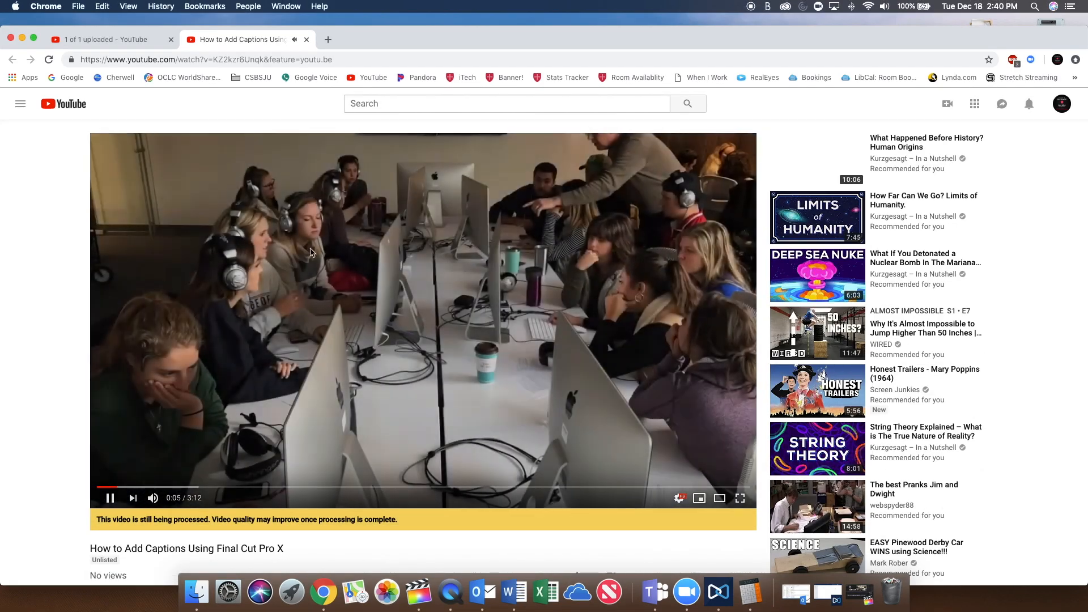
pyautogui.click(400, 359)
pyautogui.scroll(-5, 400, 359)
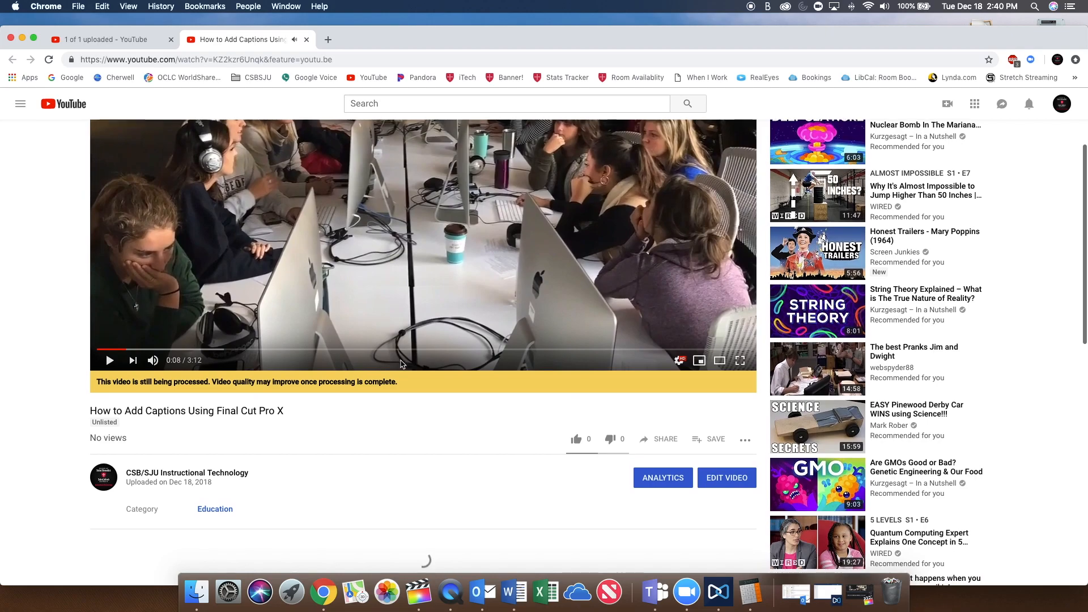
pyautogui.click(714, 476)
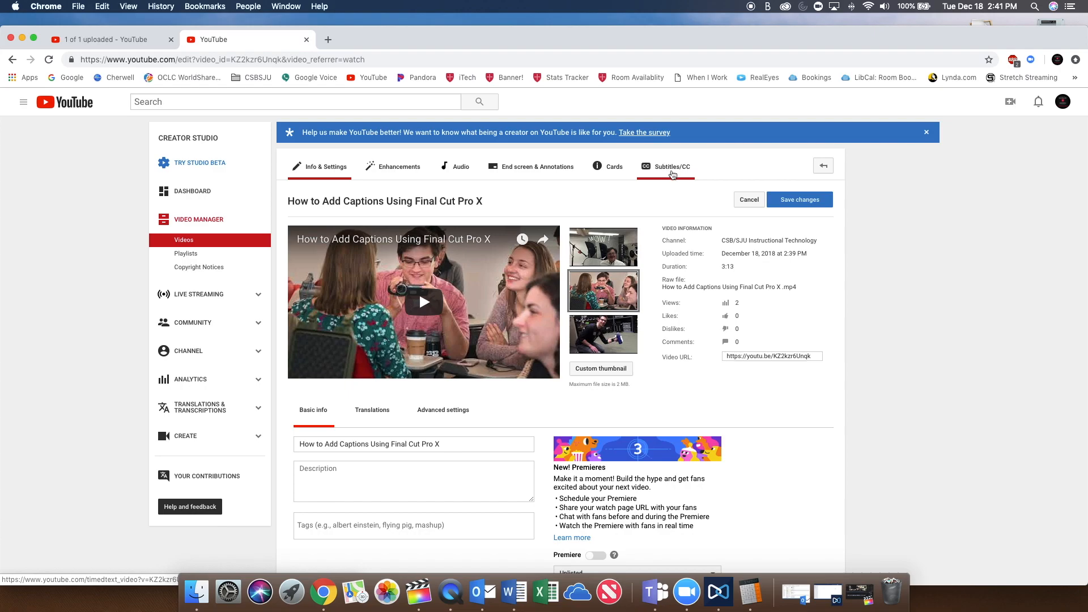
pyautogui.click(667, 172)
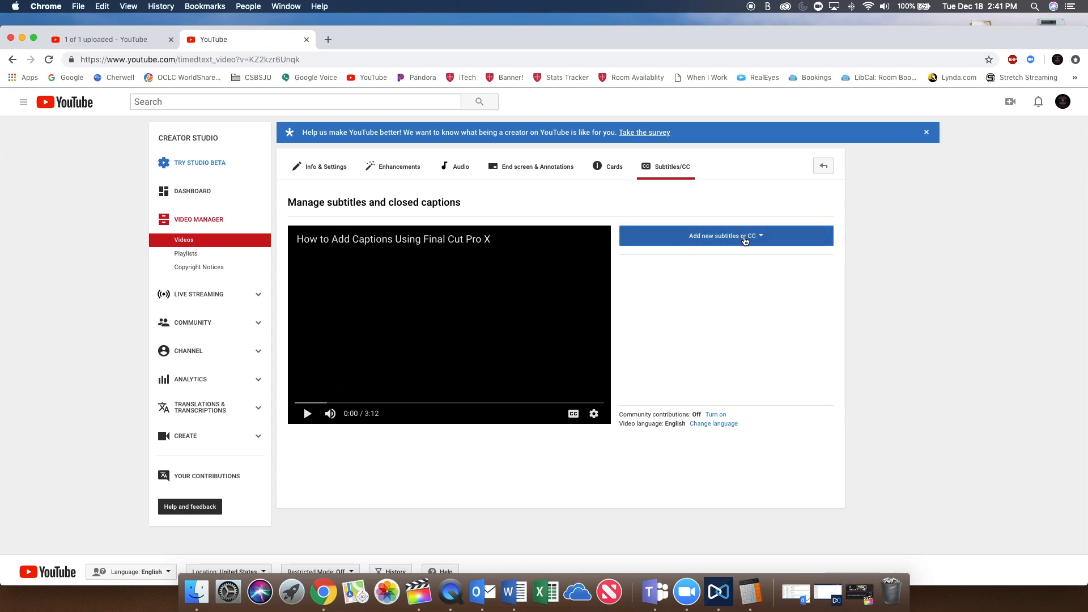
# Add English captions by uploading How to Add Captions Using Final Cut Pro X - CEA-608 - English.scc as a subtitles file.
pyautogui.click(748, 240)
pyautogui.click(680, 255)
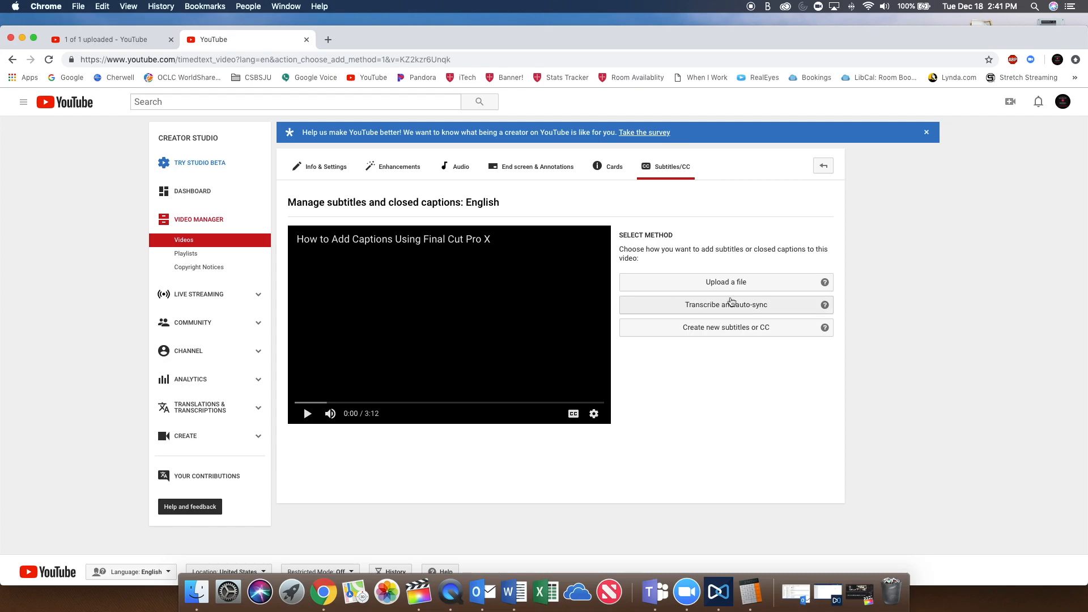
pyautogui.click(720, 287)
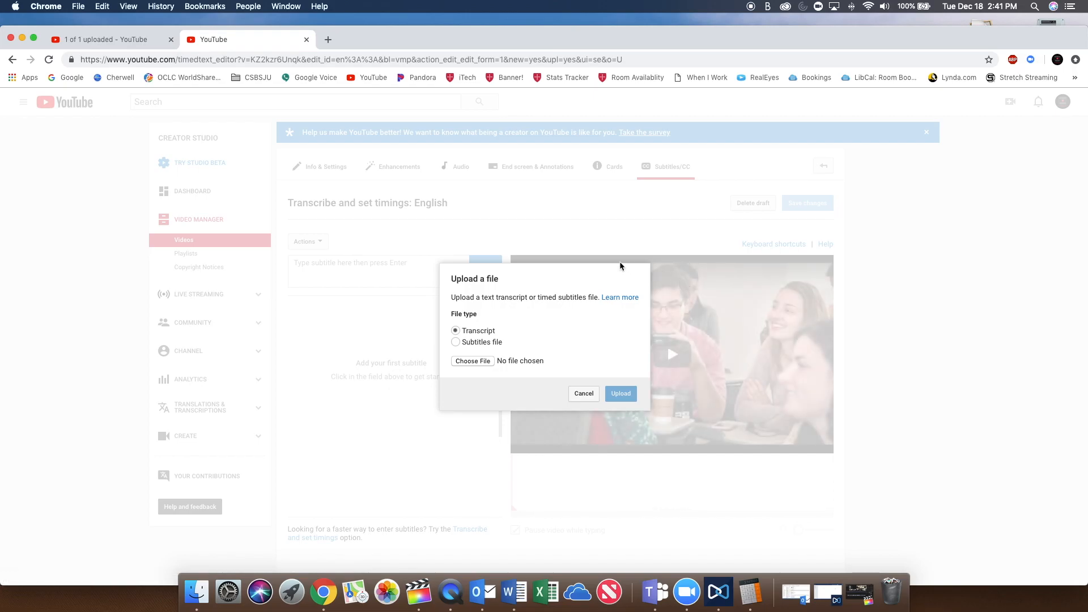
pyautogui.click(484, 344)
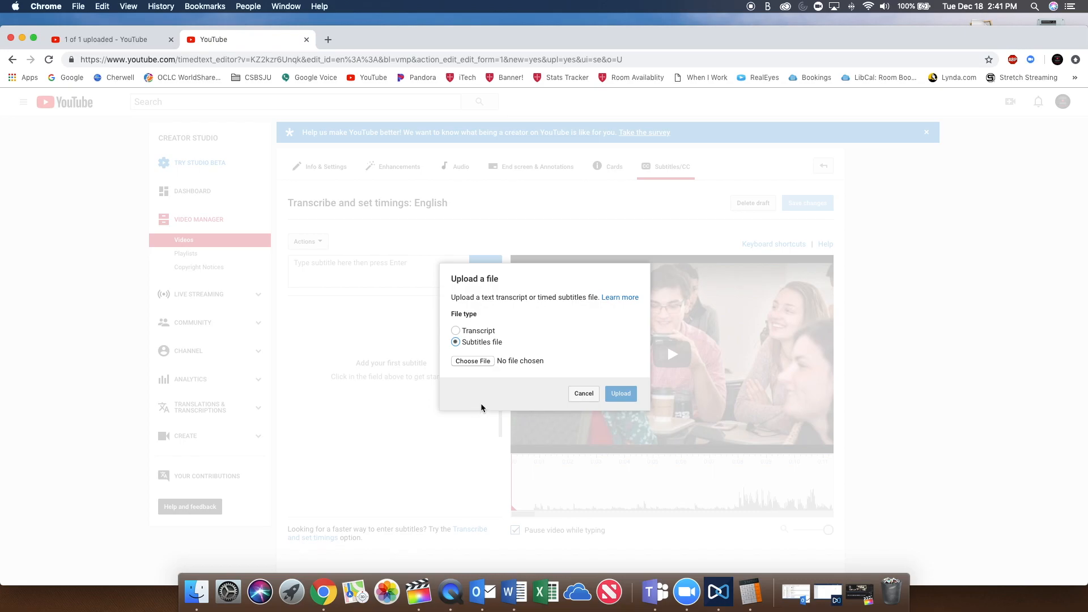
pyautogui.click(484, 360)
pyautogui.click(311, 99)
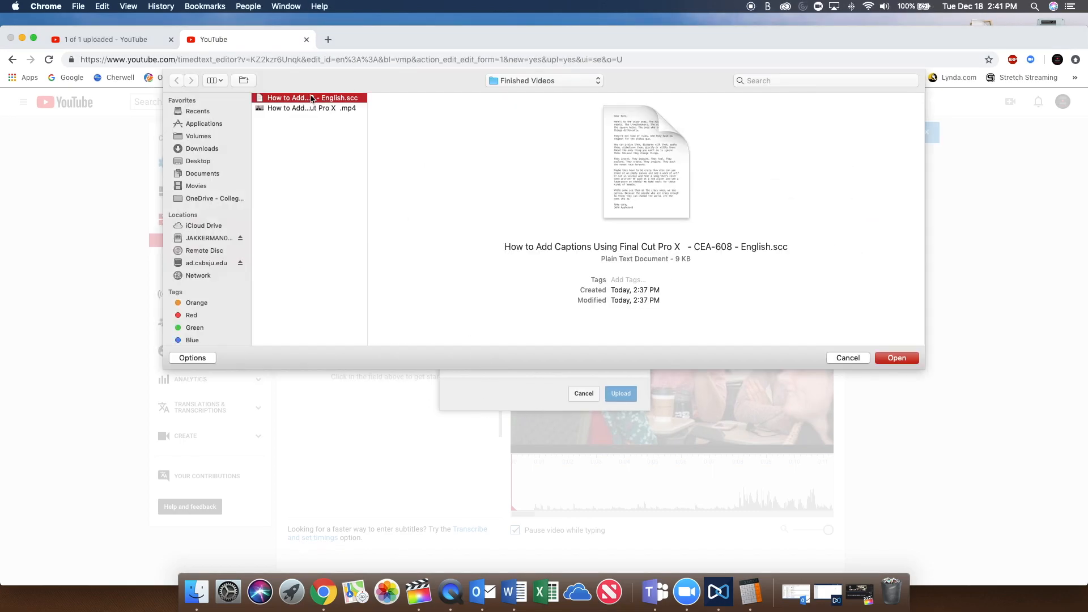
pyautogui.click(900, 359)
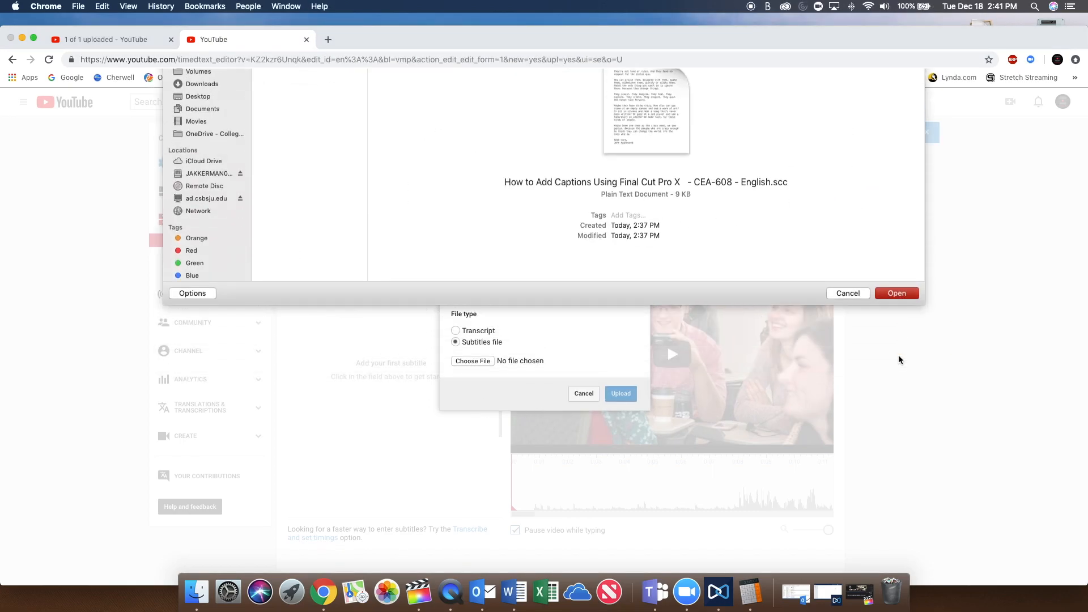
pyautogui.click(620, 395)
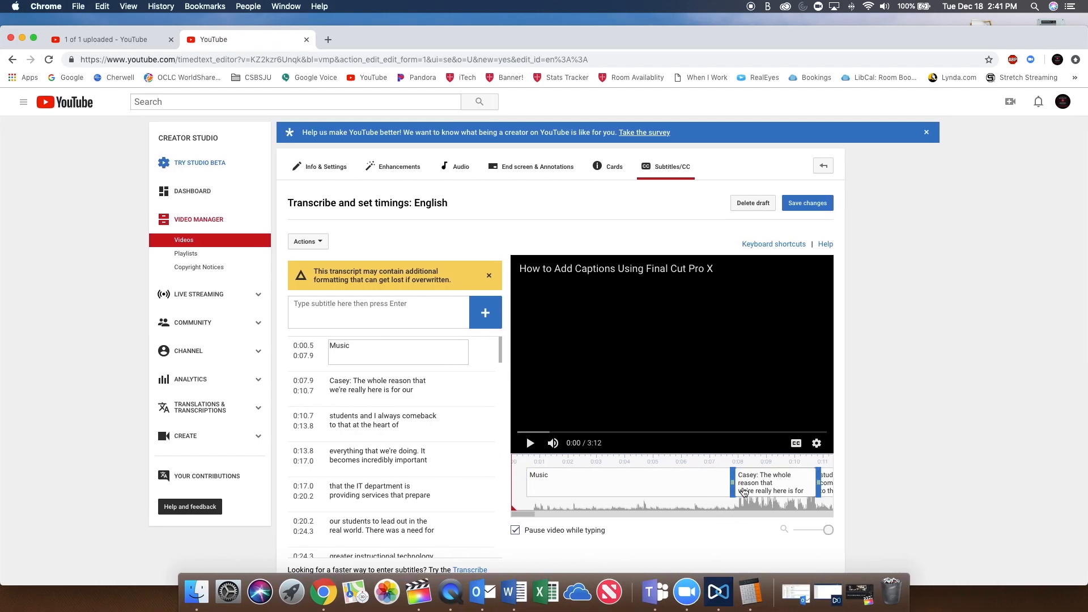
# Review the uploaded captions' timing along the timeline and save the changes.
pyautogui.moveTo(759, 499); pyautogui.dragTo(605, 500)
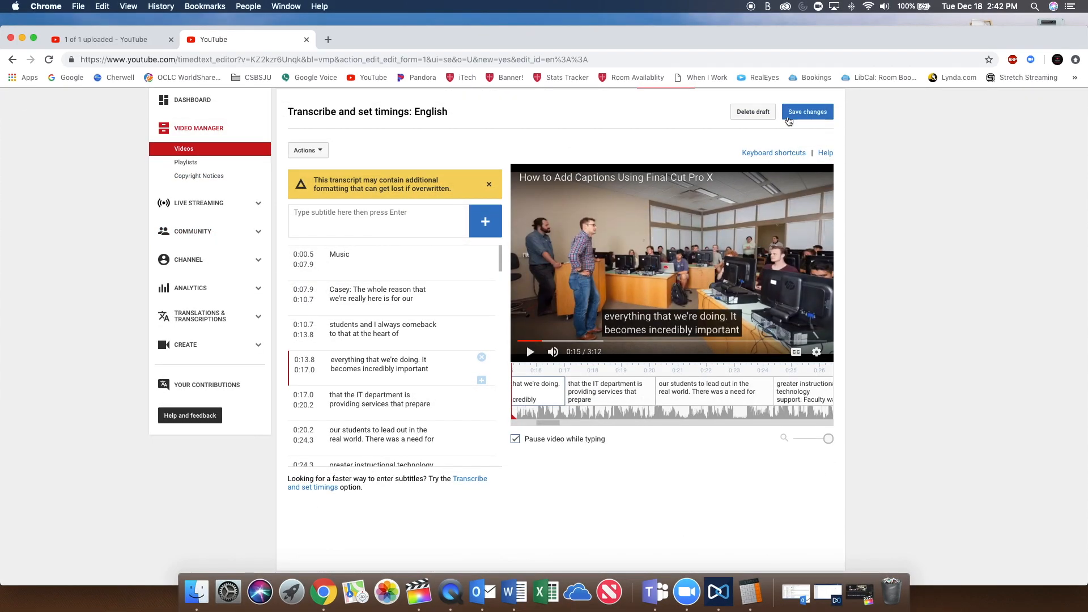
pyautogui.click(808, 111)
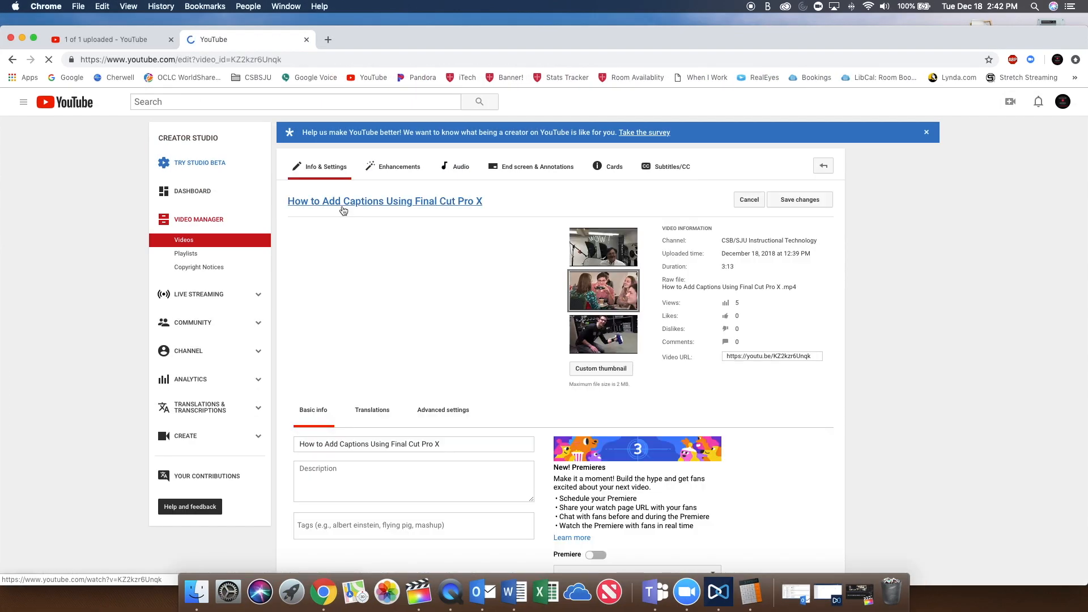
# Open the captioned video's watch page, toggle closed captions off and on, and play it to check the captions.
pyautogui.click(344, 207)
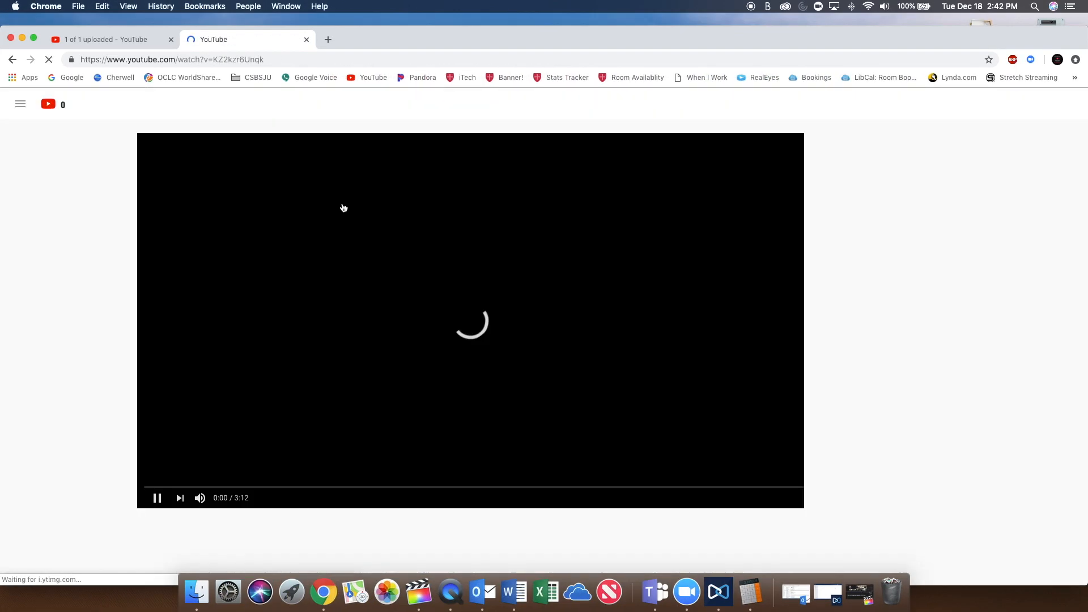
pyautogui.click(114, 502)
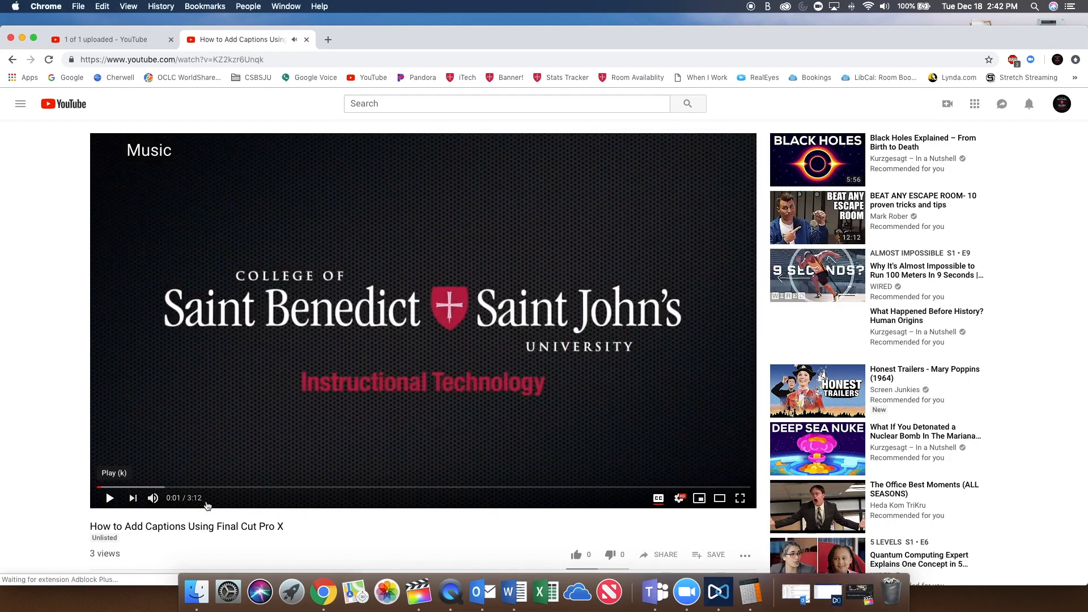
pyautogui.click(657, 499)
pyautogui.click(658, 499)
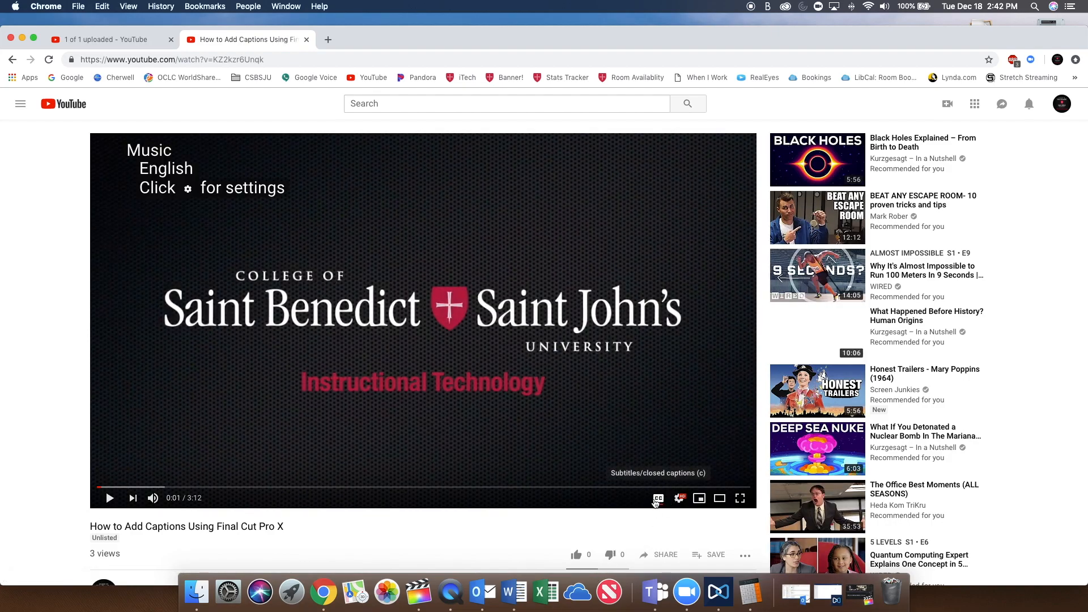
pyautogui.click(109, 499)
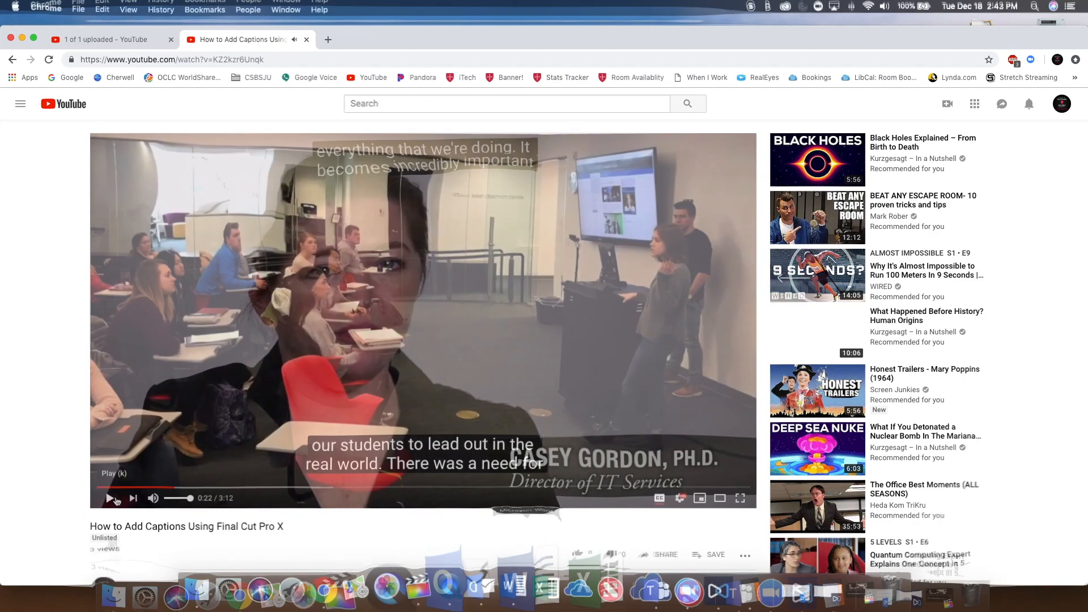
pyautogui.click(111, 498)
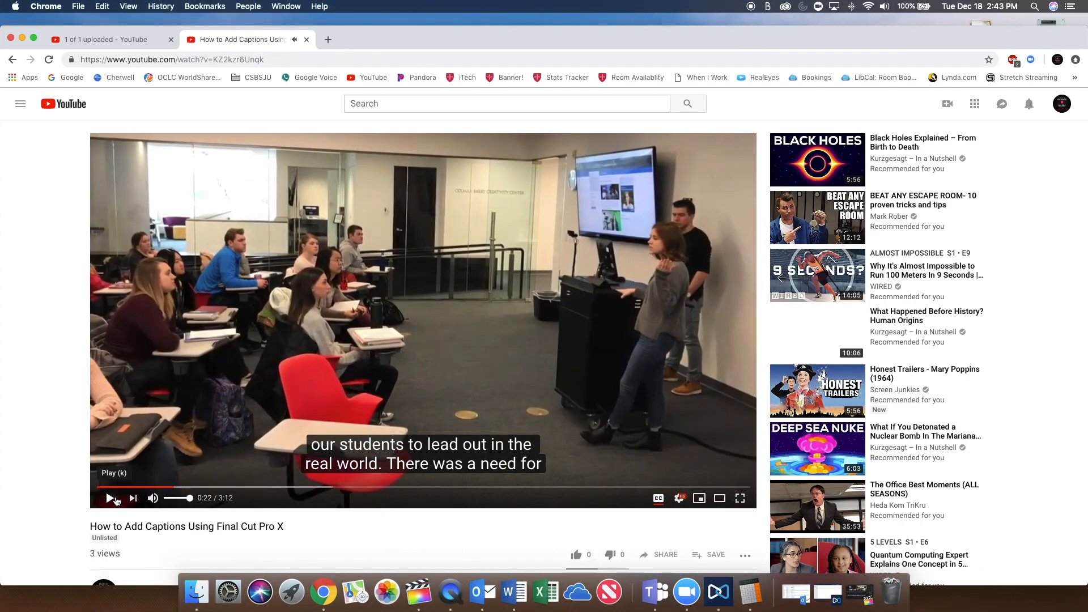